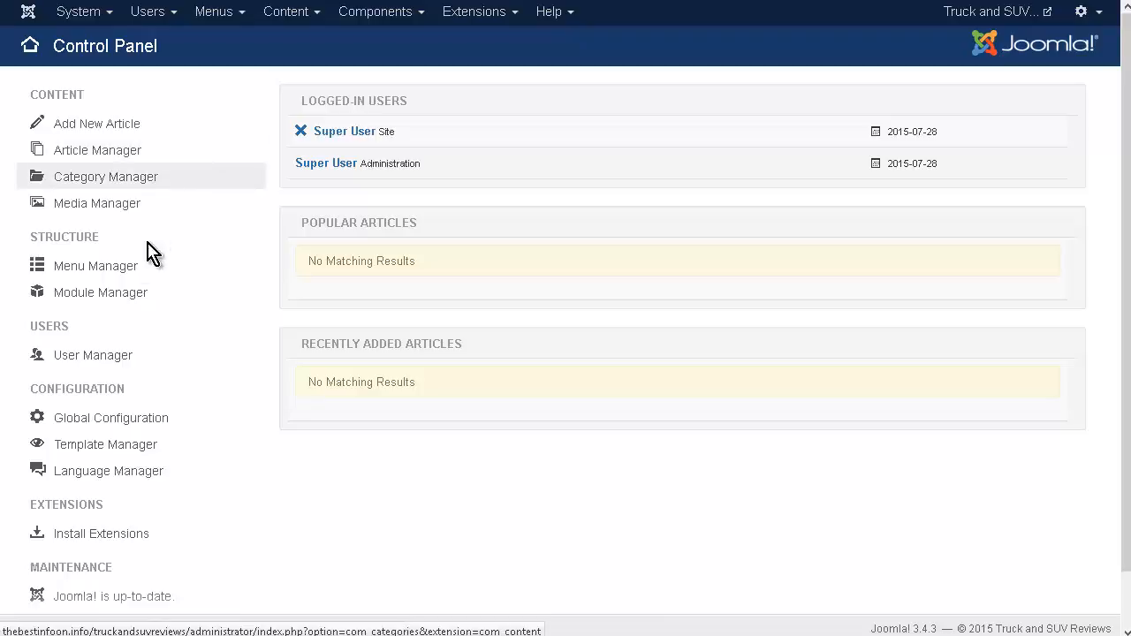
Start a new article category in the Category Manager and title it "Trucks".
{"action": "left_click", "coordinate": [145, 189]}
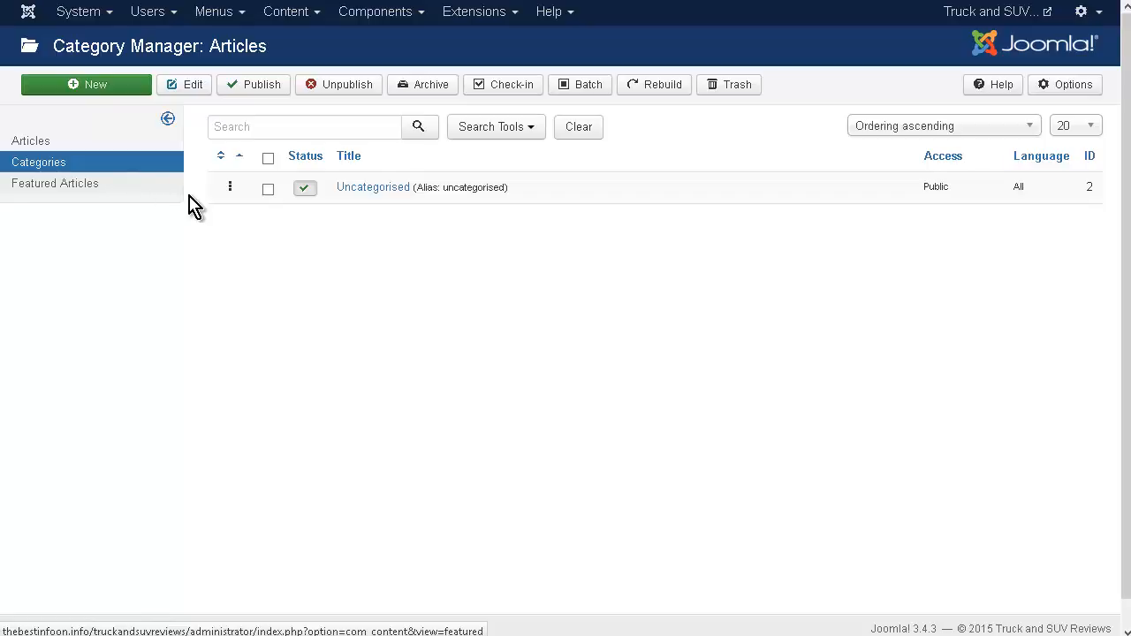
{"action": "left_click", "coordinate": [94, 84]}
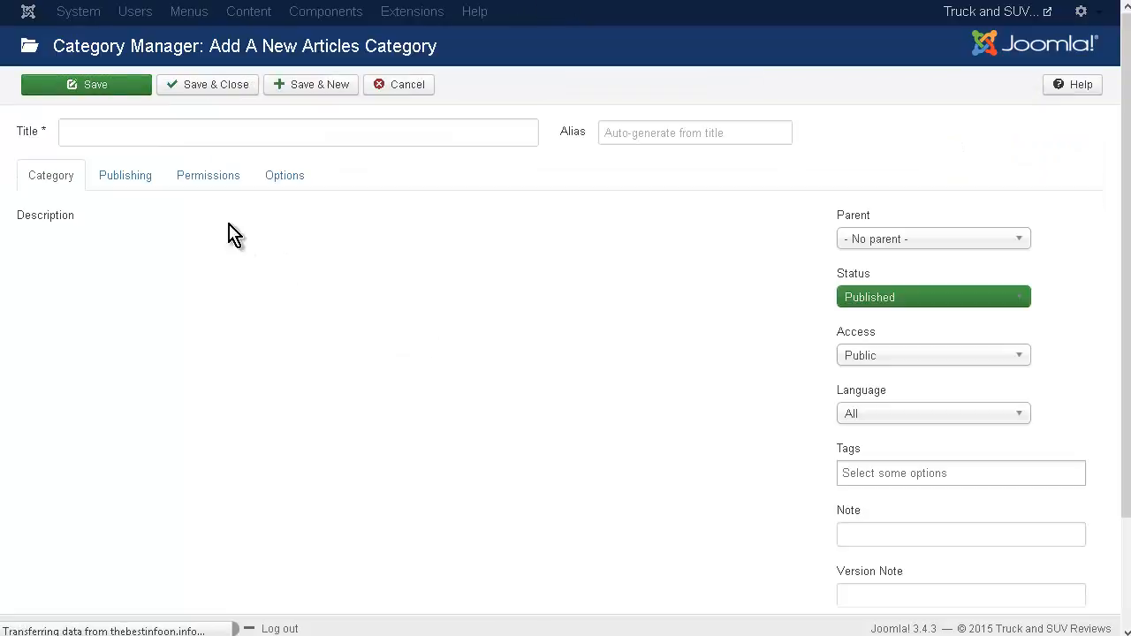
{"action": "left_click", "coordinate": [107, 132]}
{"action": "type", "text": "Trucks"}
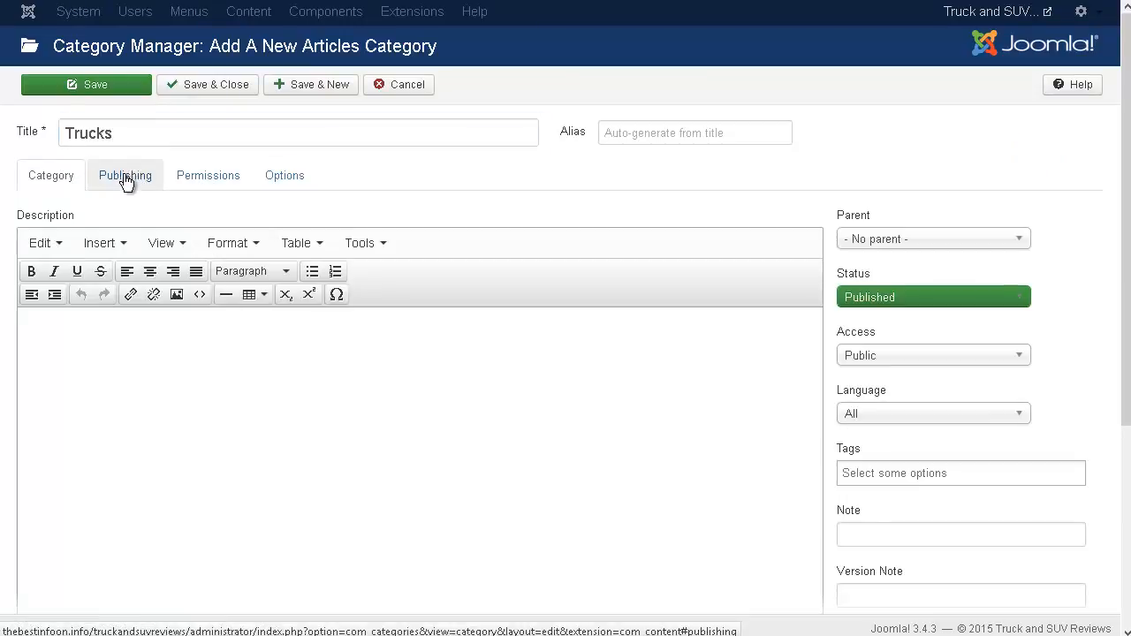
Examine the new category's permissions, alternative layout choices, access levels, and the remaining parent, language, tag and note settings.
{"action": "left_click", "coordinate": [196, 184]}
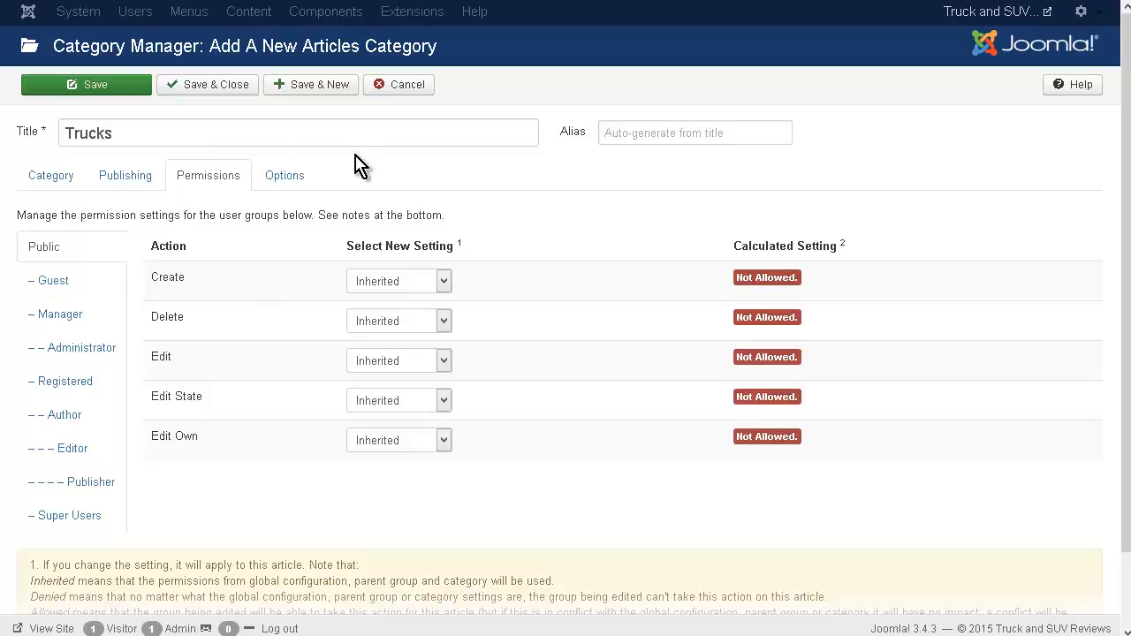
{"action": "left_click", "coordinate": [301, 183]}
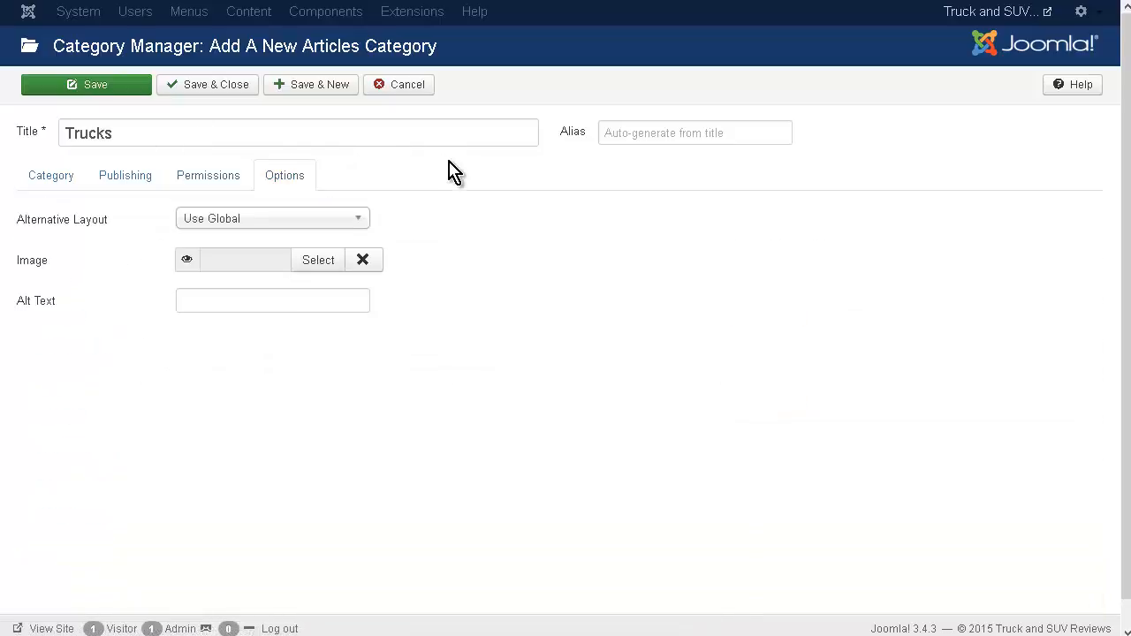
{"action": "left_click", "coordinate": [358, 221]}
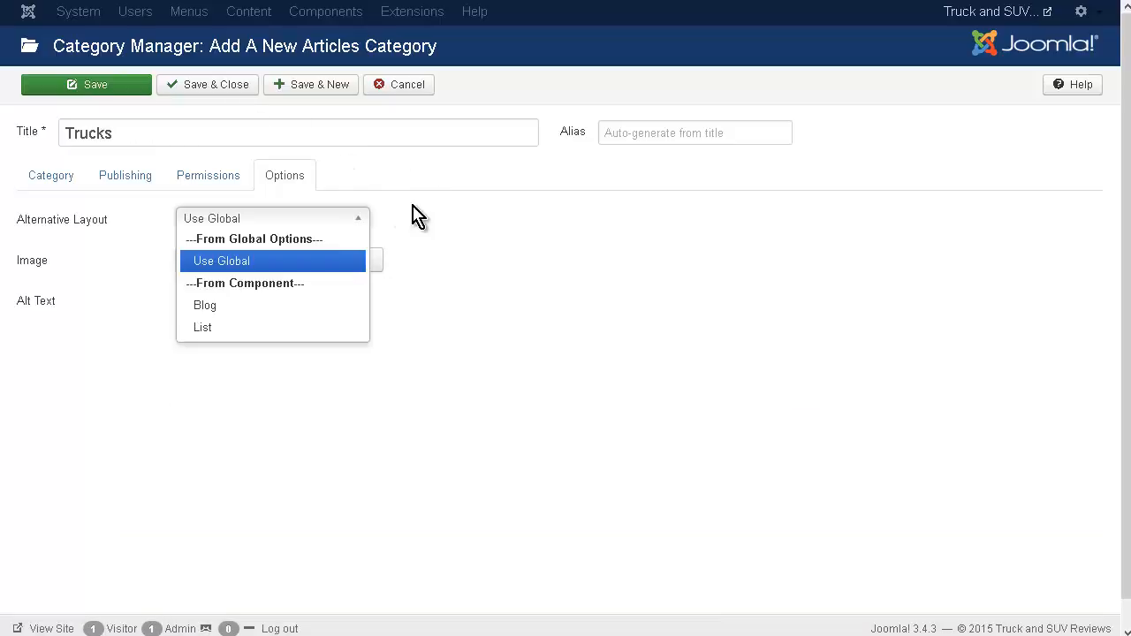
{"action": "left_click", "coordinate": [454, 210]}
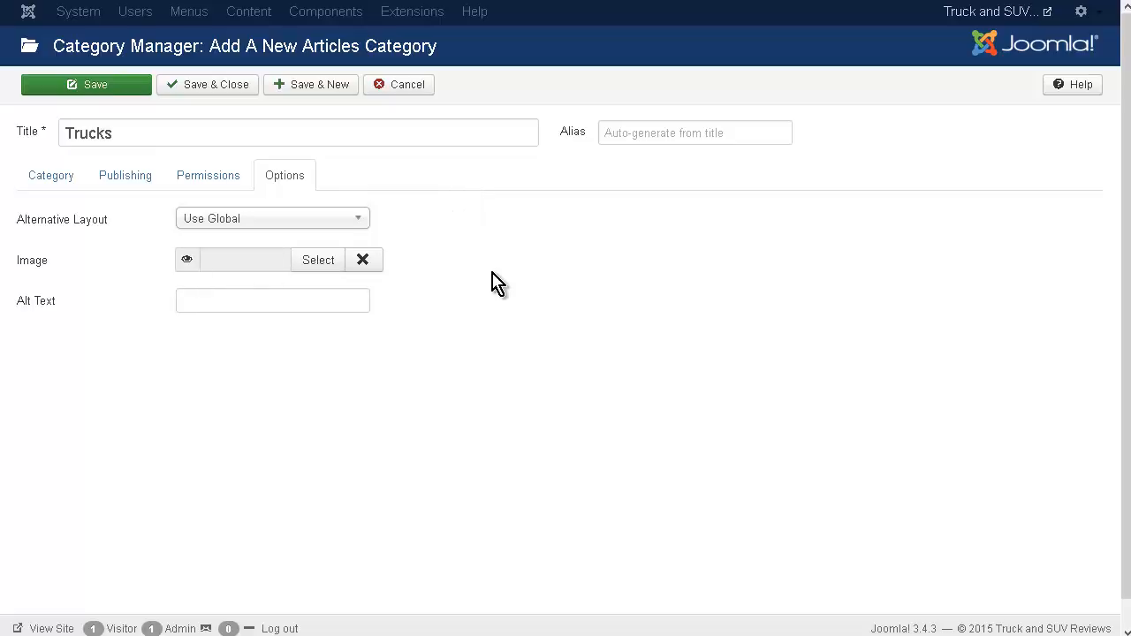
{"action": "left_click", "coordinate": [51, 191]}
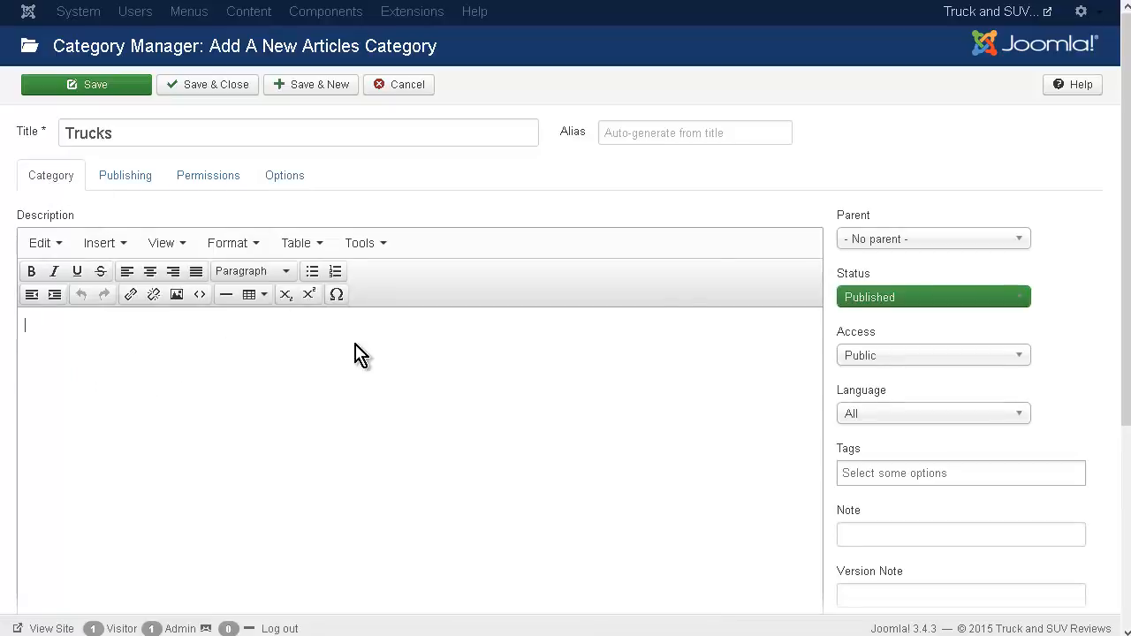
{"action": "scroll", "coordinate": [967, 291], "scroll_direction": "down", "scroll_amount": 2}
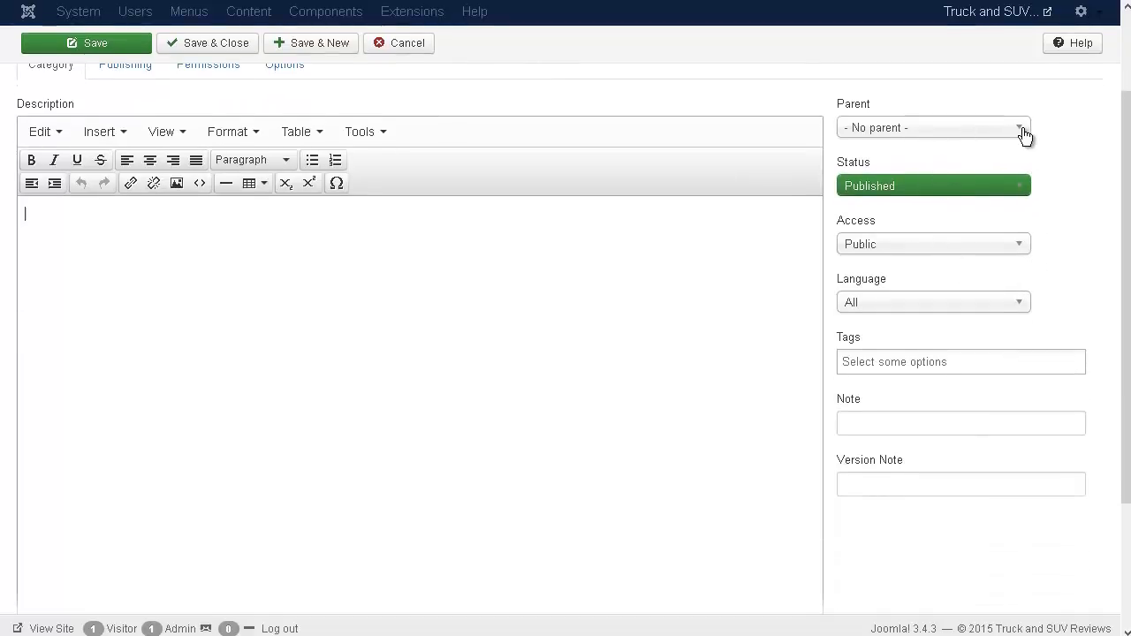
{"action": "left_click", "coordinate": [1020, 251]}
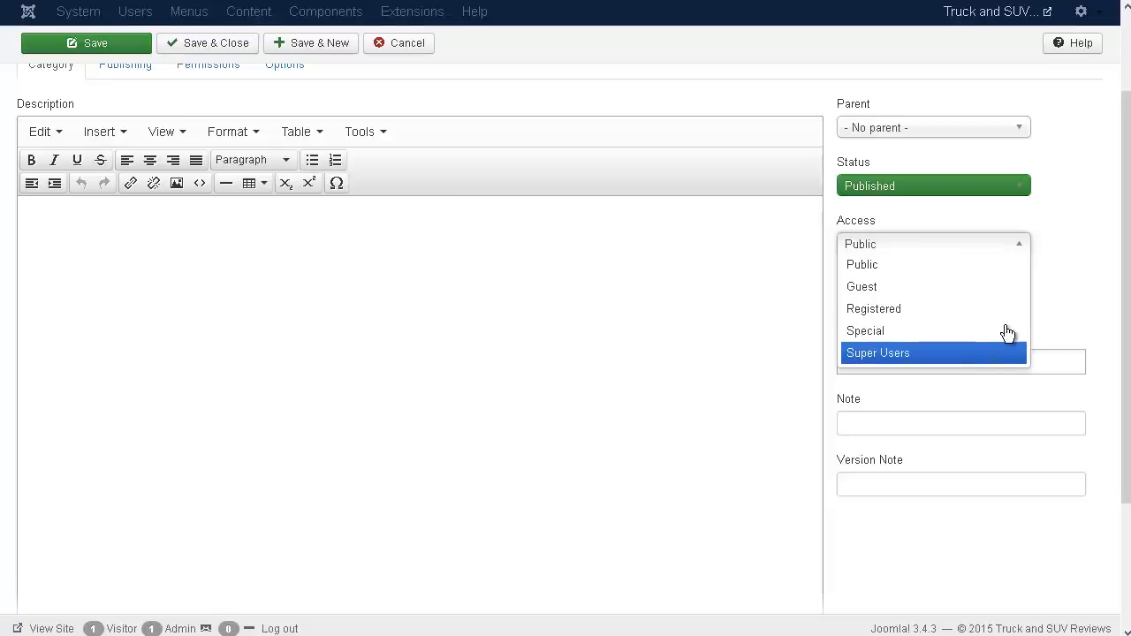
{"action": "left_click", "coordinate": [1091, 253]}
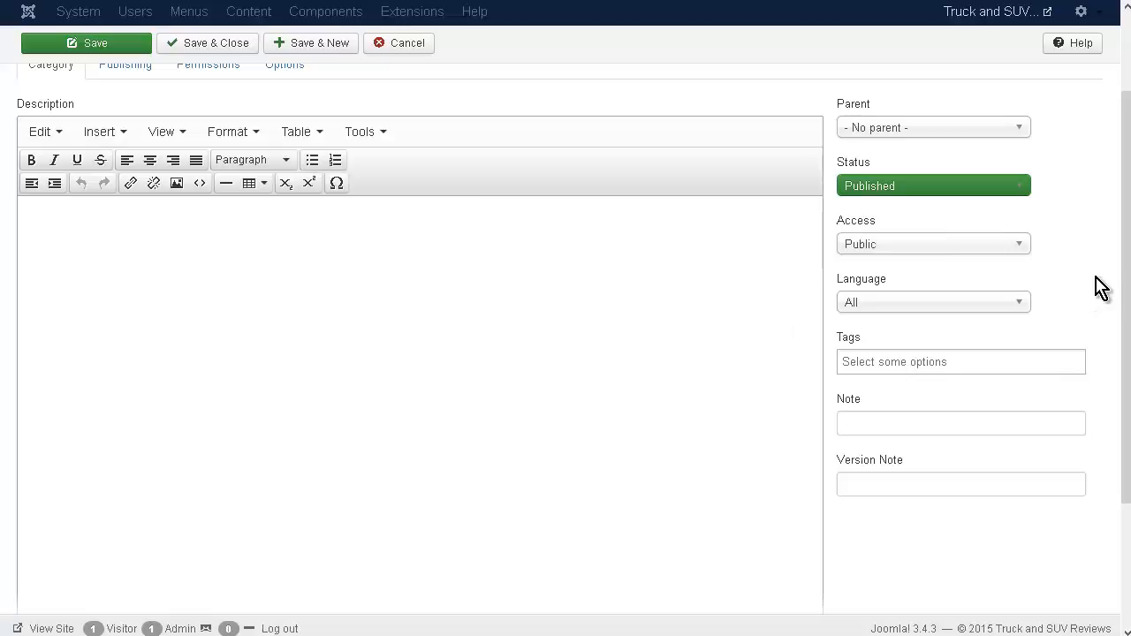
{"action": "scroll", "coordinate": [1100, 287], "scroll_direction": "down", "scroll_amount": 3}
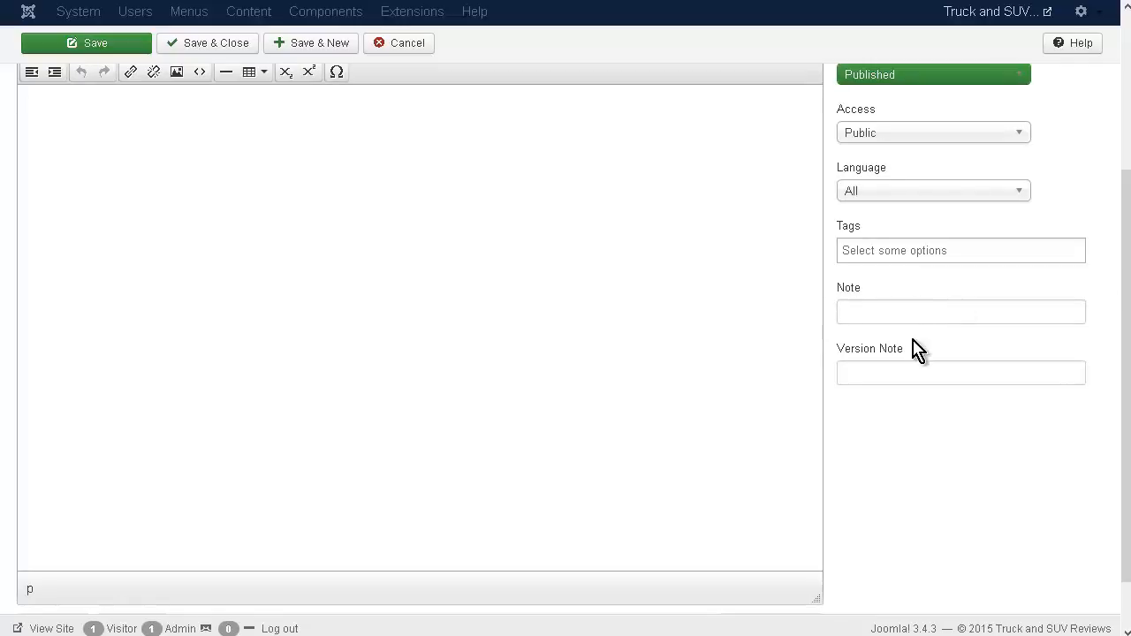
{"action": "scroll", "coordinate": [775, 265], "scroll_direction": "up", "scroll_amount": 2}
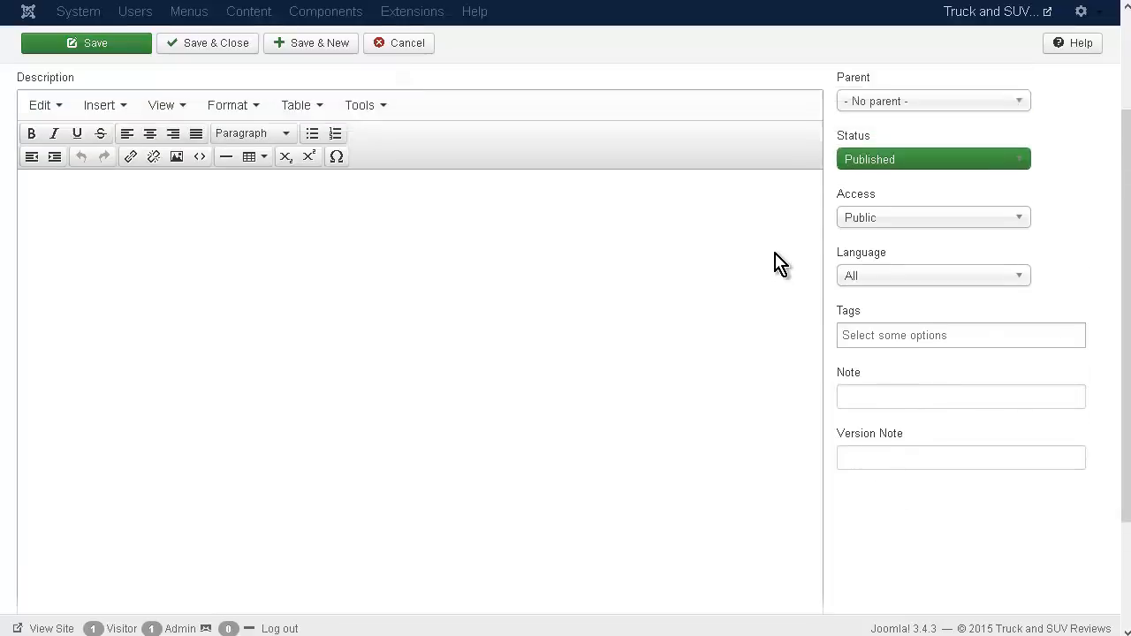
{"action": "scroll", "coordinate": [775, 264], "scroll_direction": "up", "scroll_amount": 3}
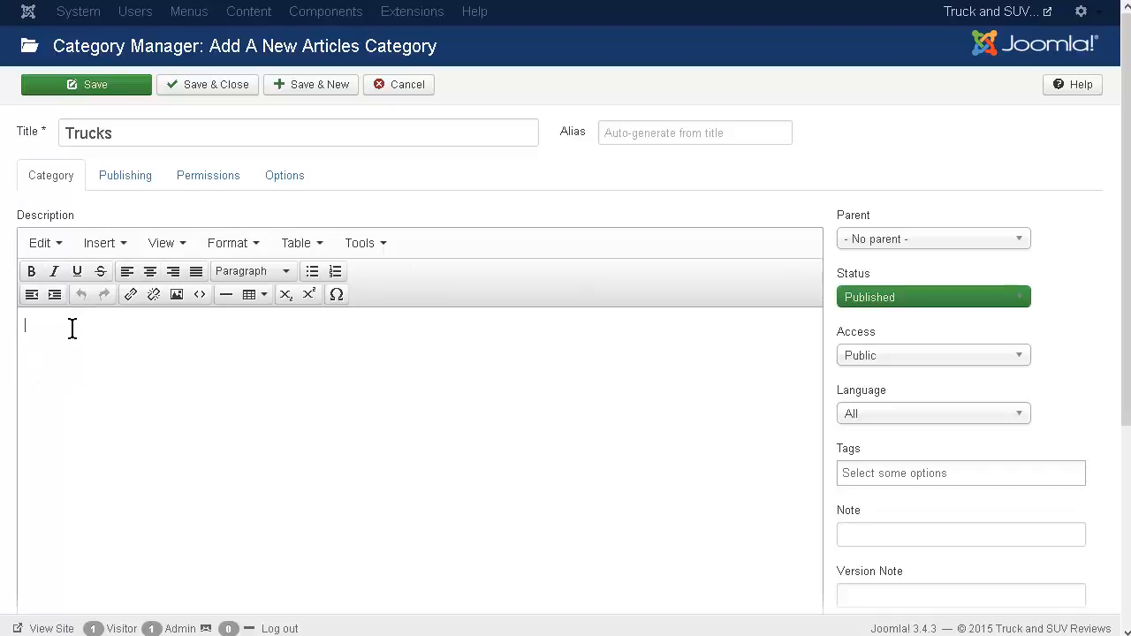
Save the Trucks category and close it to return to the category list.
{"action": "left_click", "coordinate": [111, 88]}
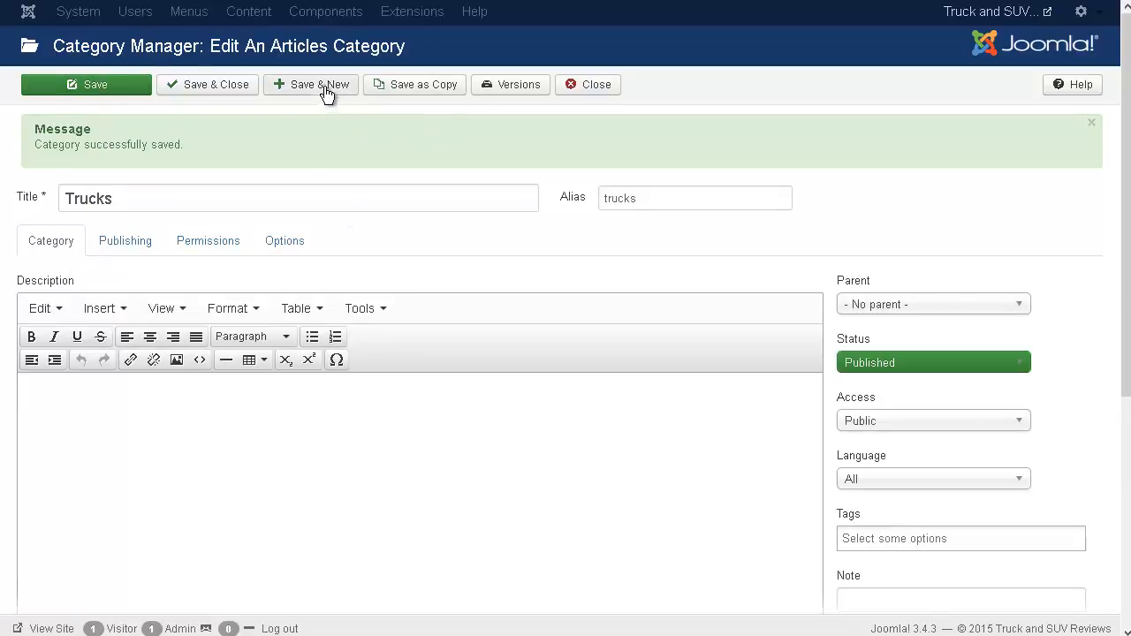
{"action": "left_click", "coordinate": [585, 89]}
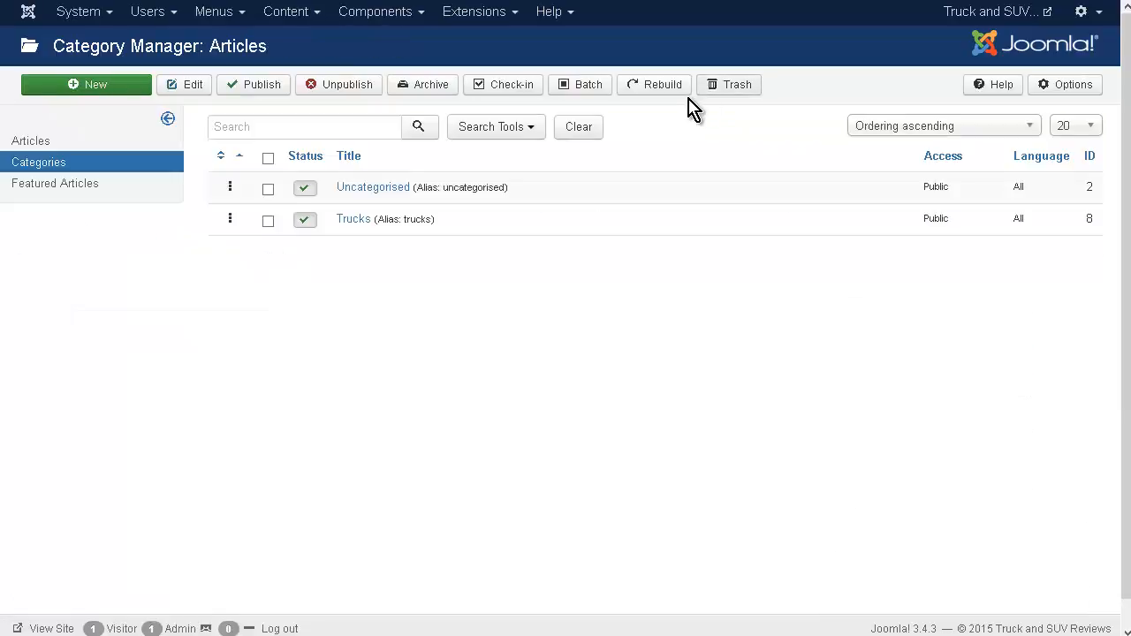
Create a top-level article category titled "SUV's", save it and start another new category.
{"action": "left_click", "coordinate": [98, 92]}
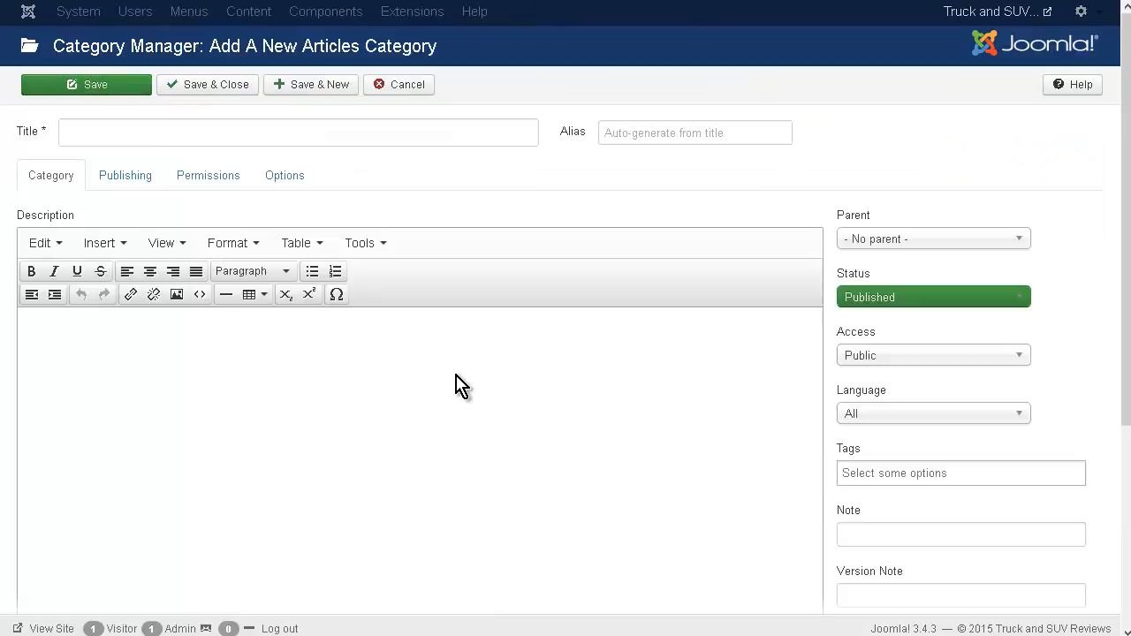
{"action": "left_click", "coordinate": [132, 136]}
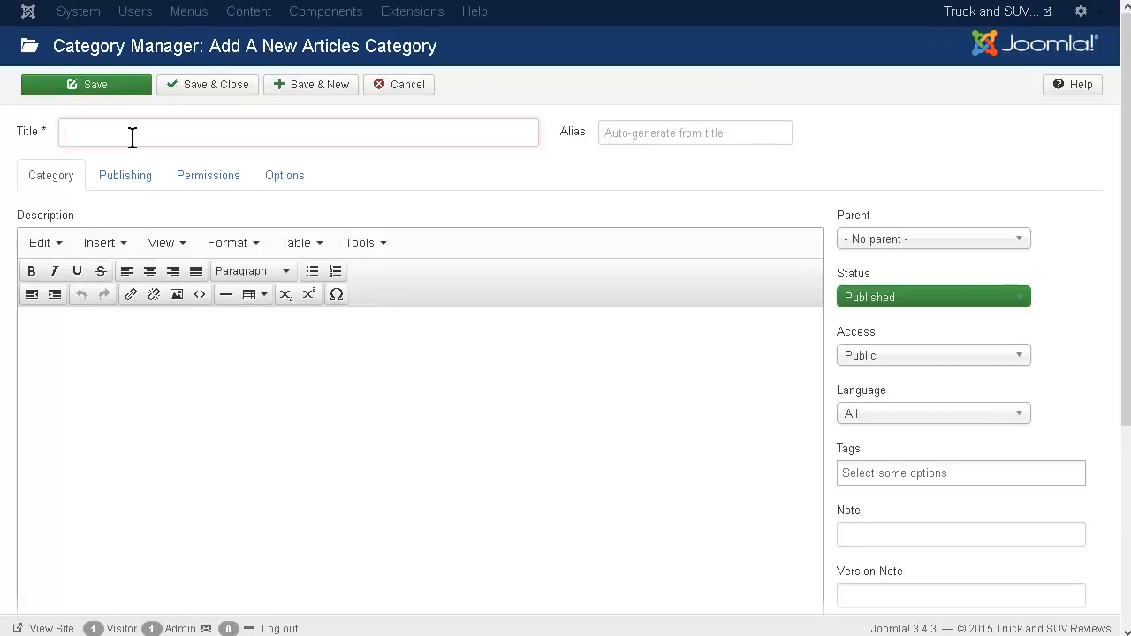
{"action": "type", "text": "SUV's"}
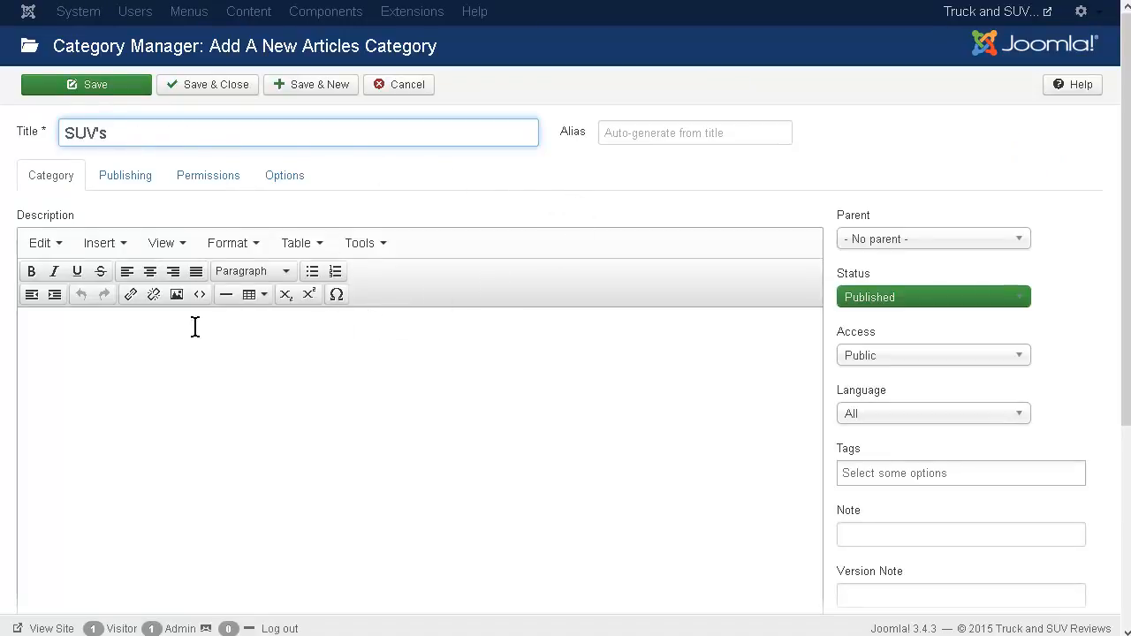
{"action": "left_click", "coordinate": [321, 86]}
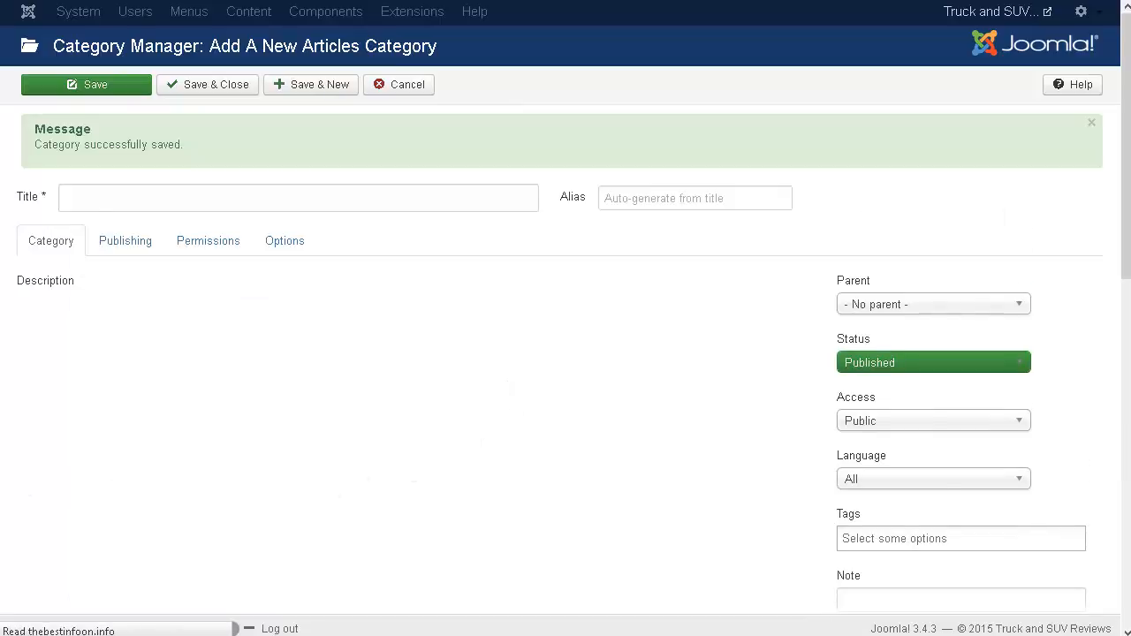
Title the blank category "1/2 Ton" with Trucks as its parent, save it and start another new category.
{"action": "left_click", "coordinate": [188, 195]}
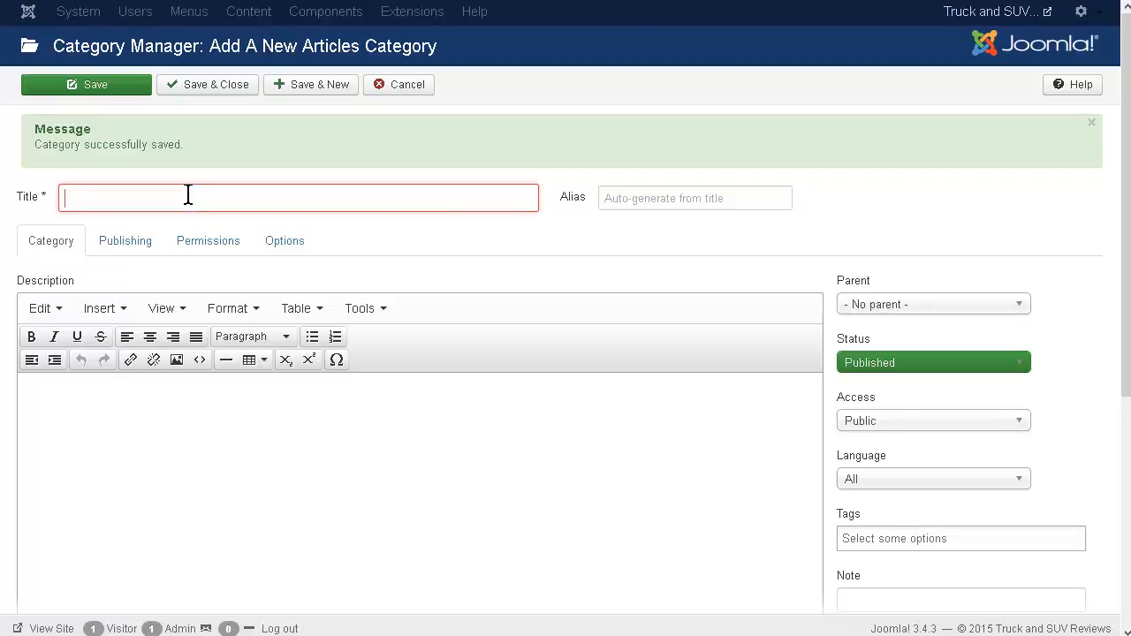
{"action": "type", "text": "1/2 Ton"}
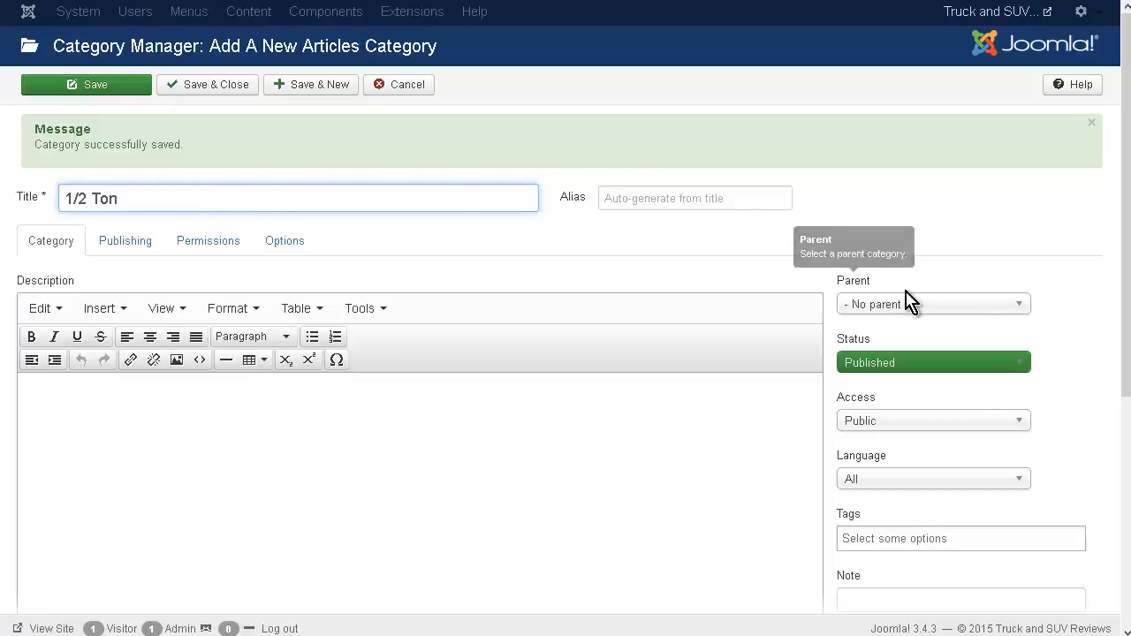
{"action": "left_click", "coordinate": [1025, 306]}
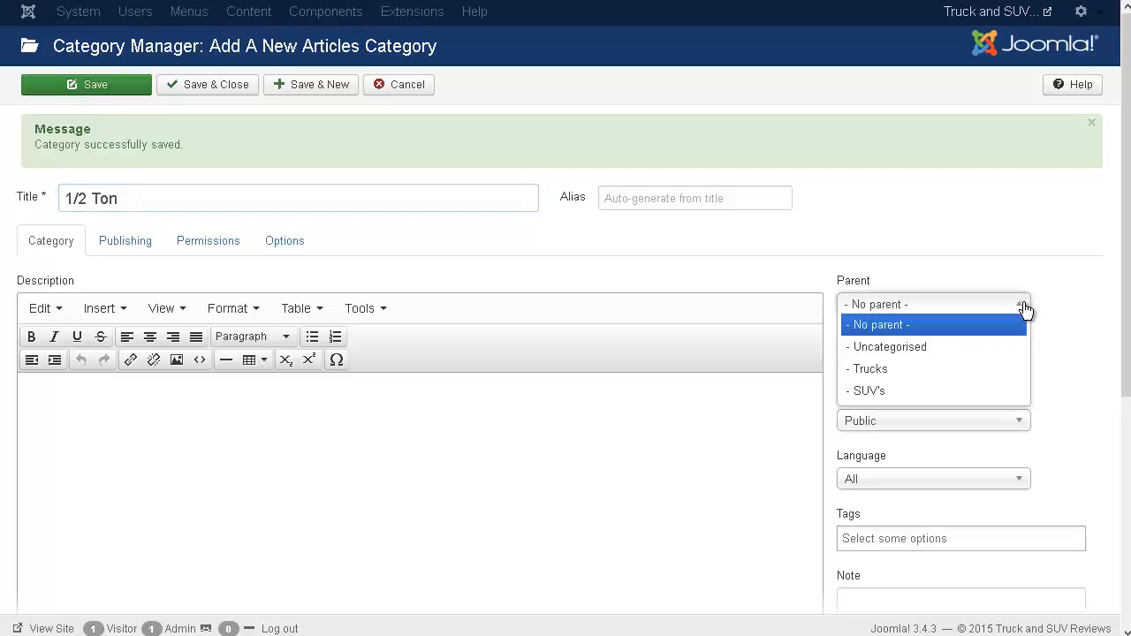
{"action": "left_click", "coordinate": [1002, 370]}
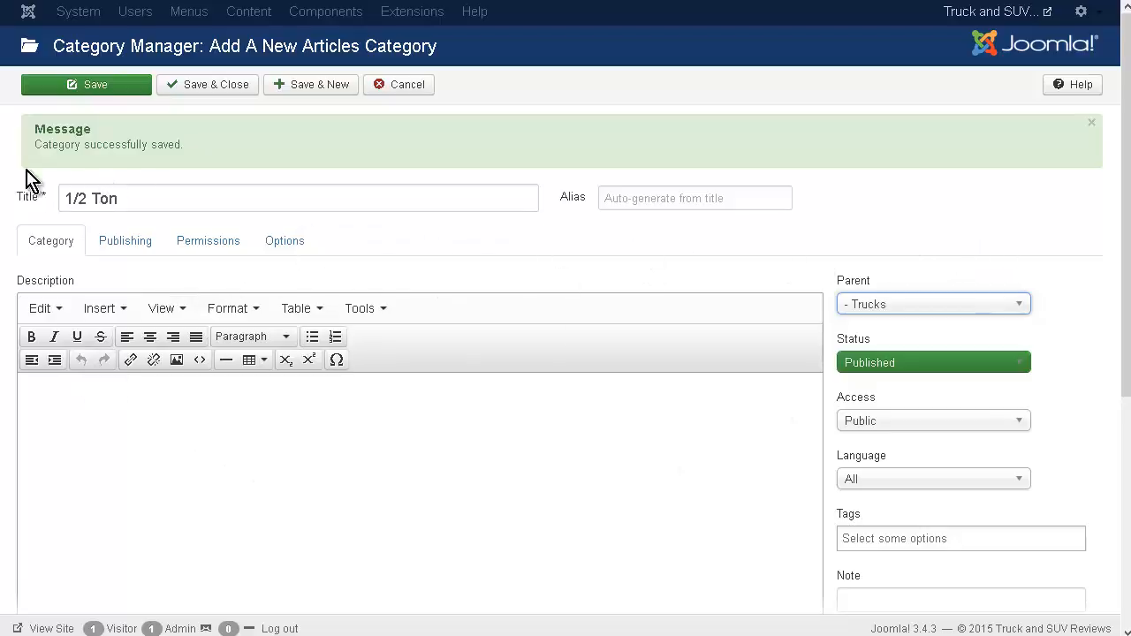
{"action": "left_click", "coordinate": [99, 85]}
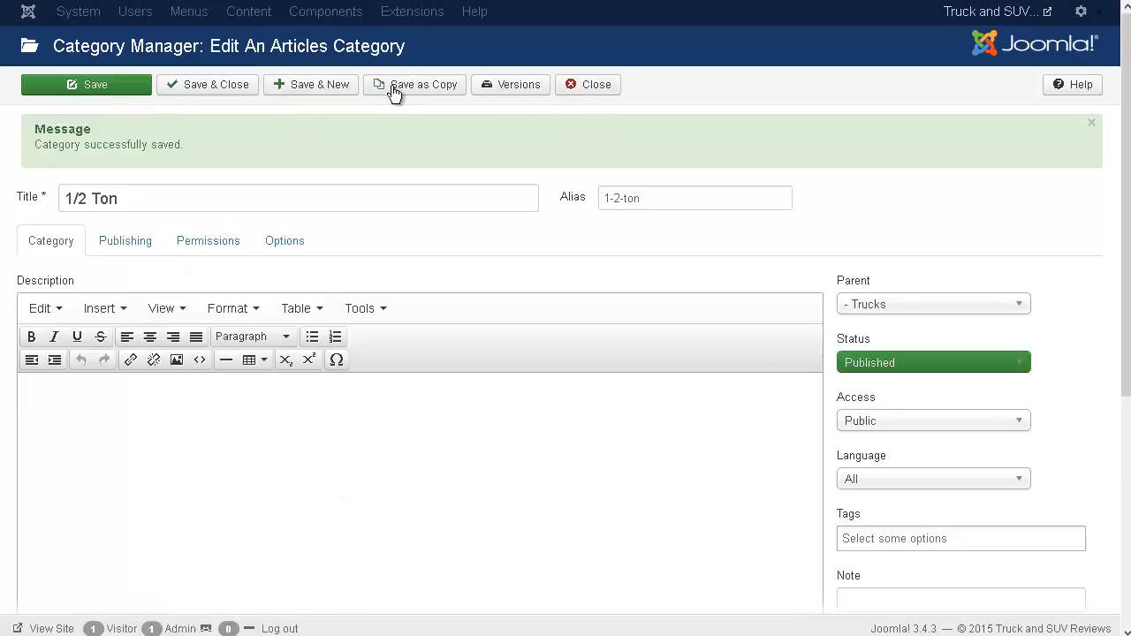
{"action": "left_click", "coordinate": [314, 88]}
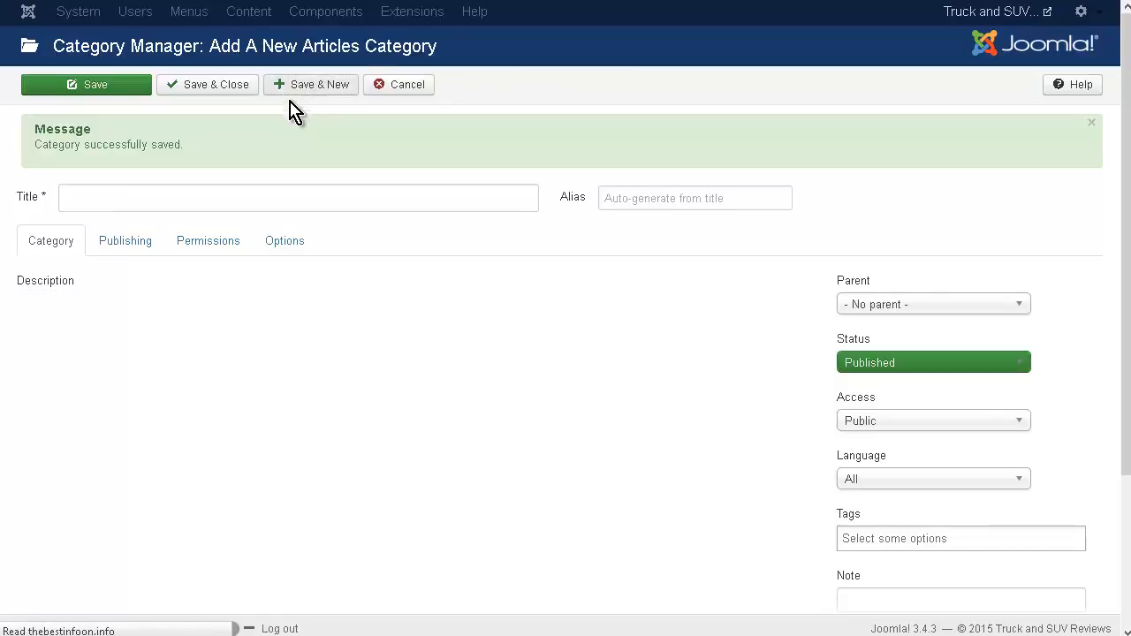
Create a second "1/2 Ton" category with SUV's as its parent, save it and start another new category.
{"action": "left_click", "coordinate": [115, 196]}
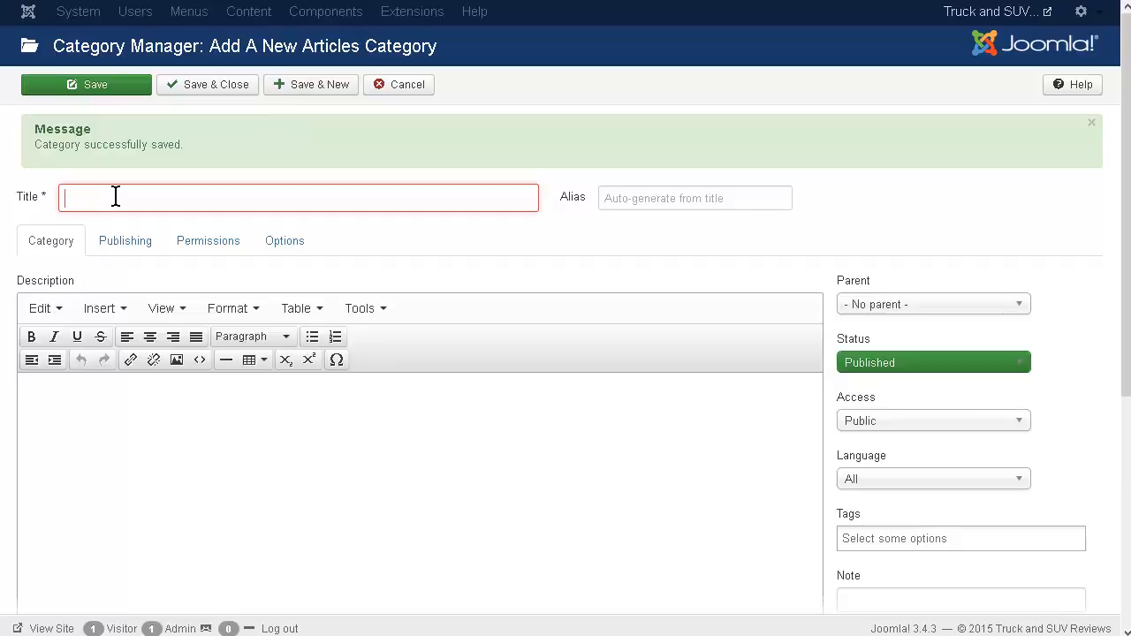
{"action": "type", "text": "1"}
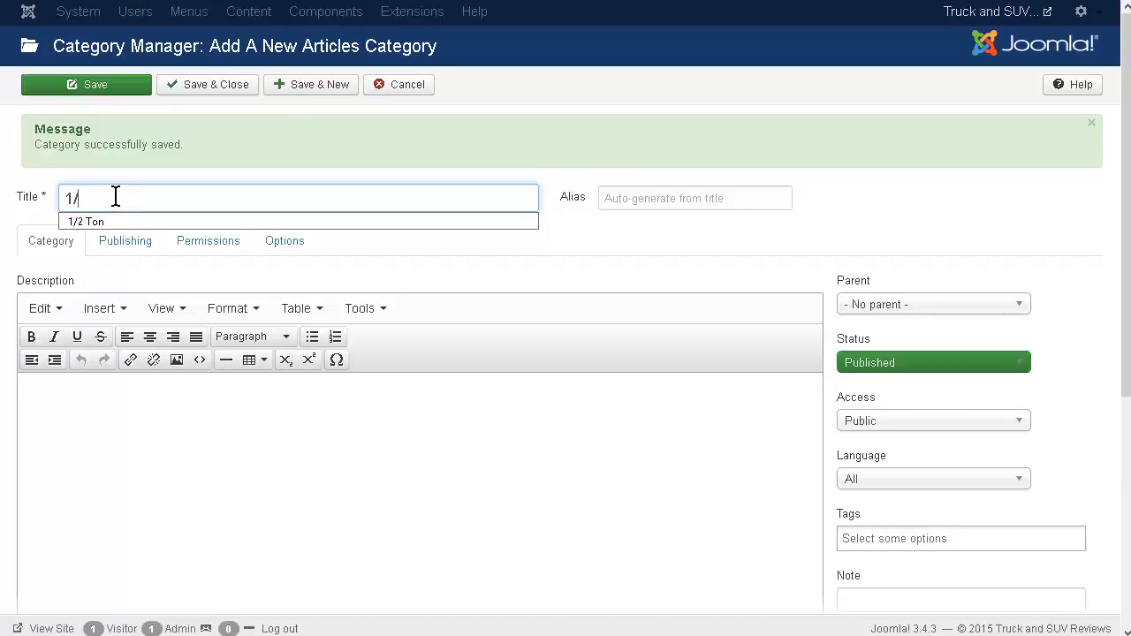
{"action": "type", "text": "/2"}
{"action": "key", "text": "Down"}
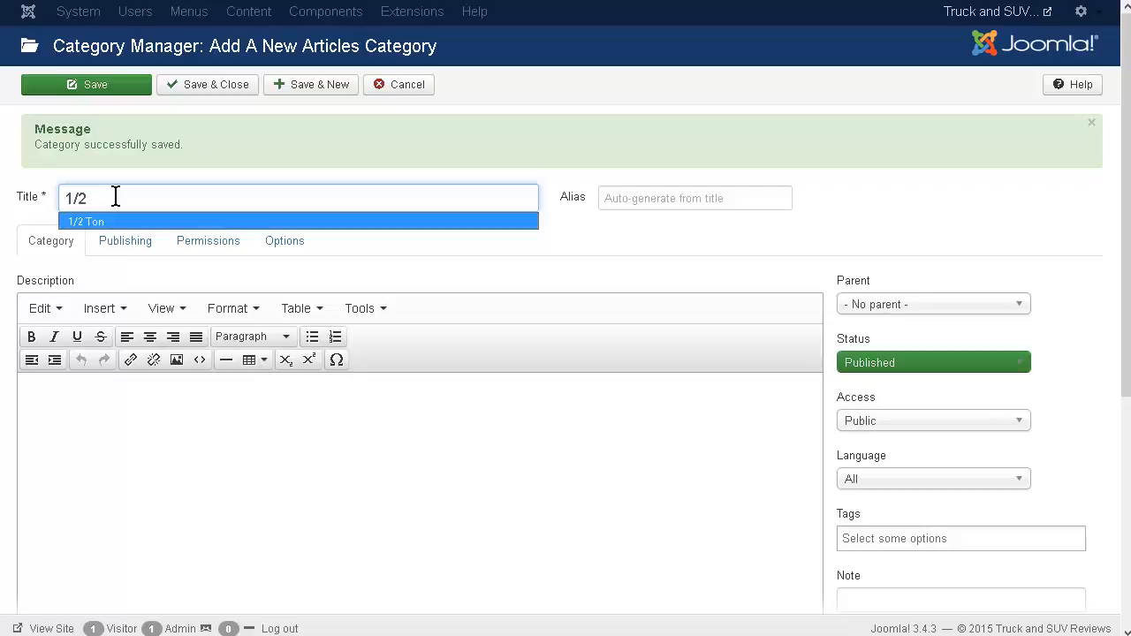
{"action": "key", "text": "Return"}
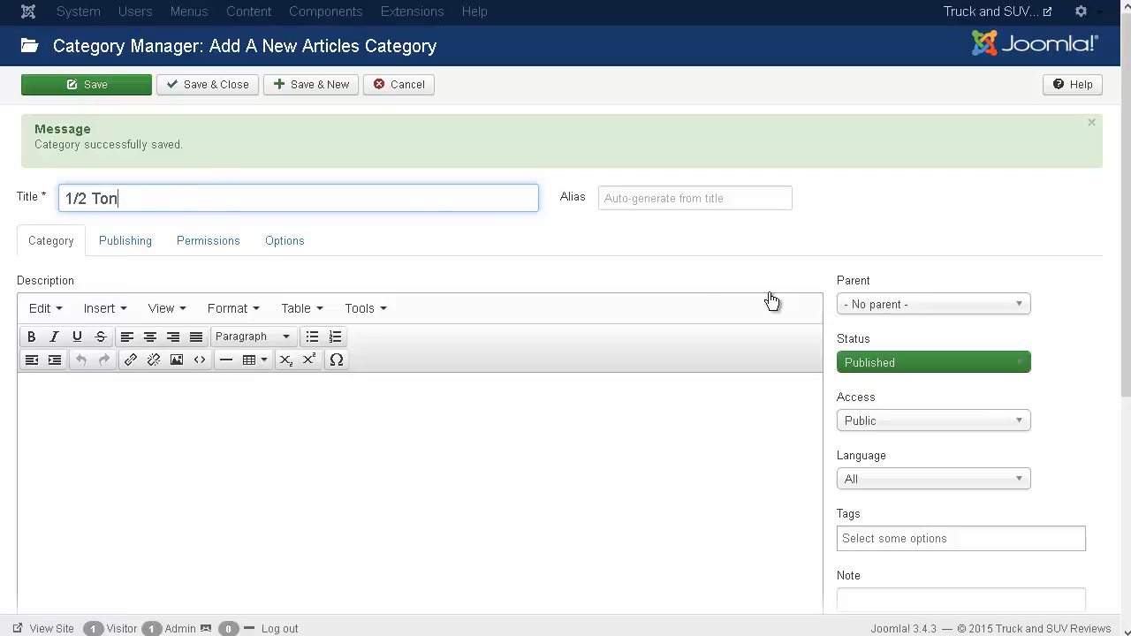
{"action": "left_click", "coordinate": [913, 310]}
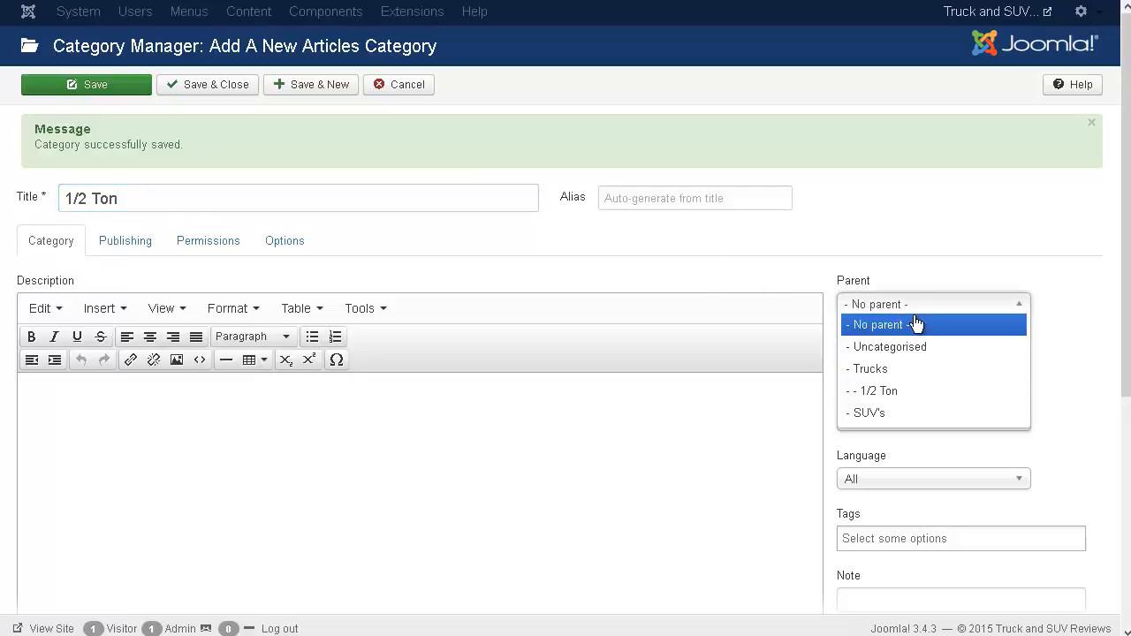
{"action": "left_click", "coordinate": [916, 414]}
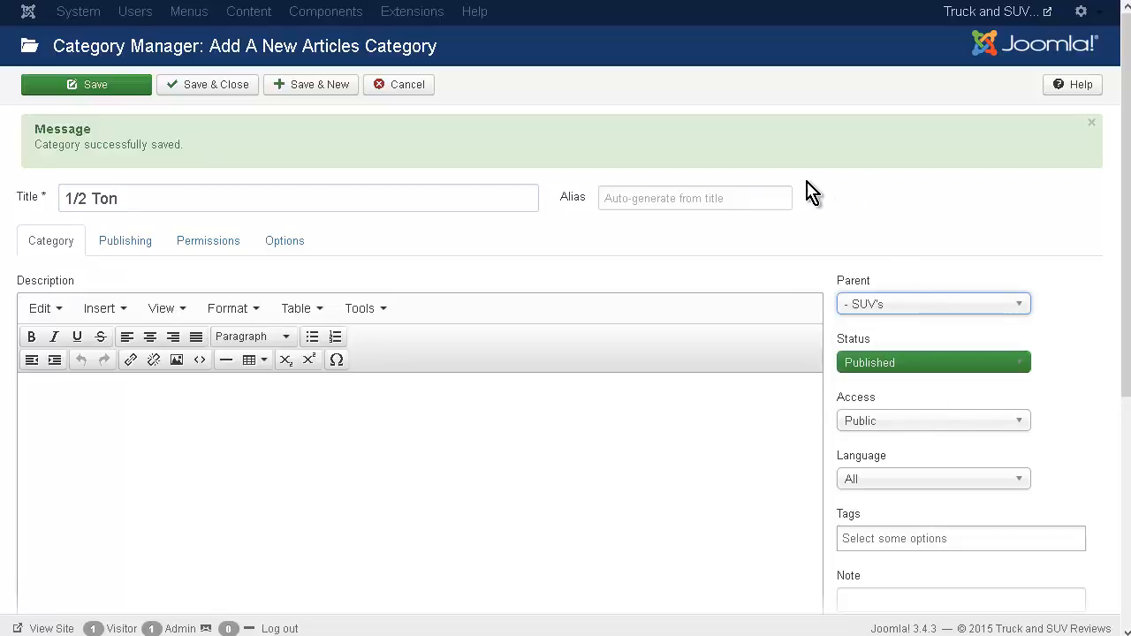
{"action": "left_click", "coordinate": [321, 85]}
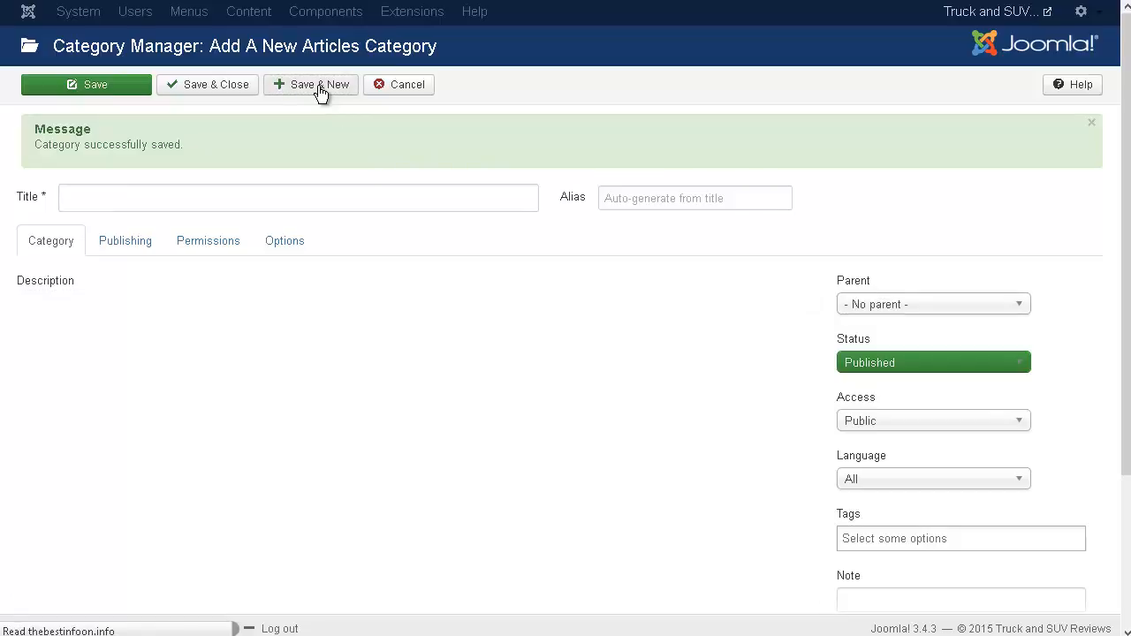
Create a top-level article category titled "3/4 Ton", save it and start another new category.
{"action": "left_click", "coordinate": [97, 196]}
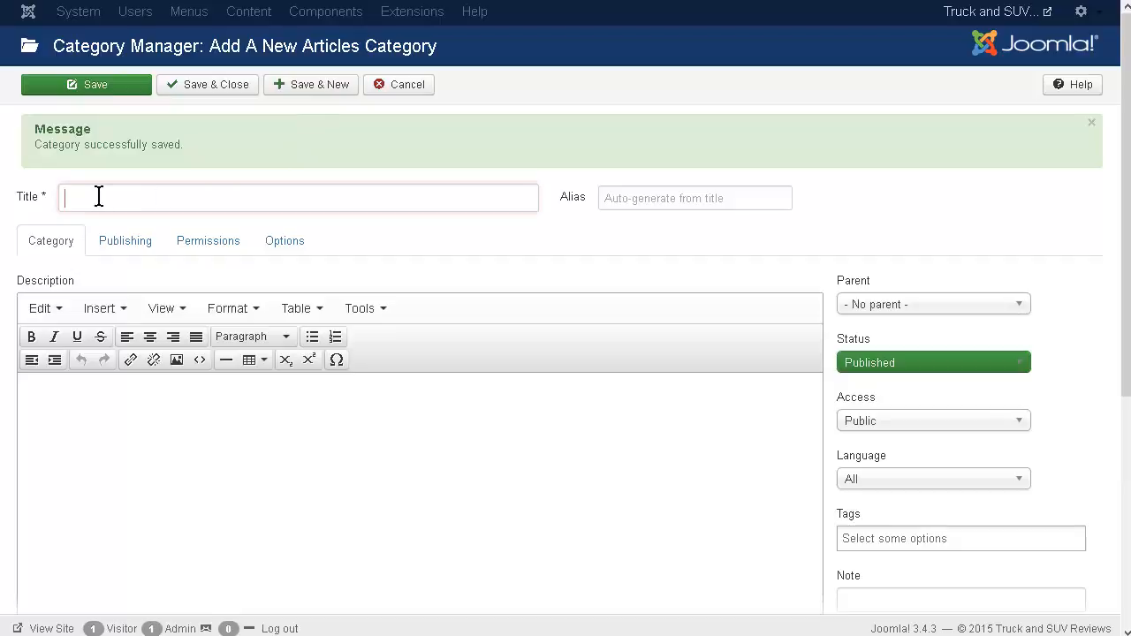
{"action": "type", "text": "3"}
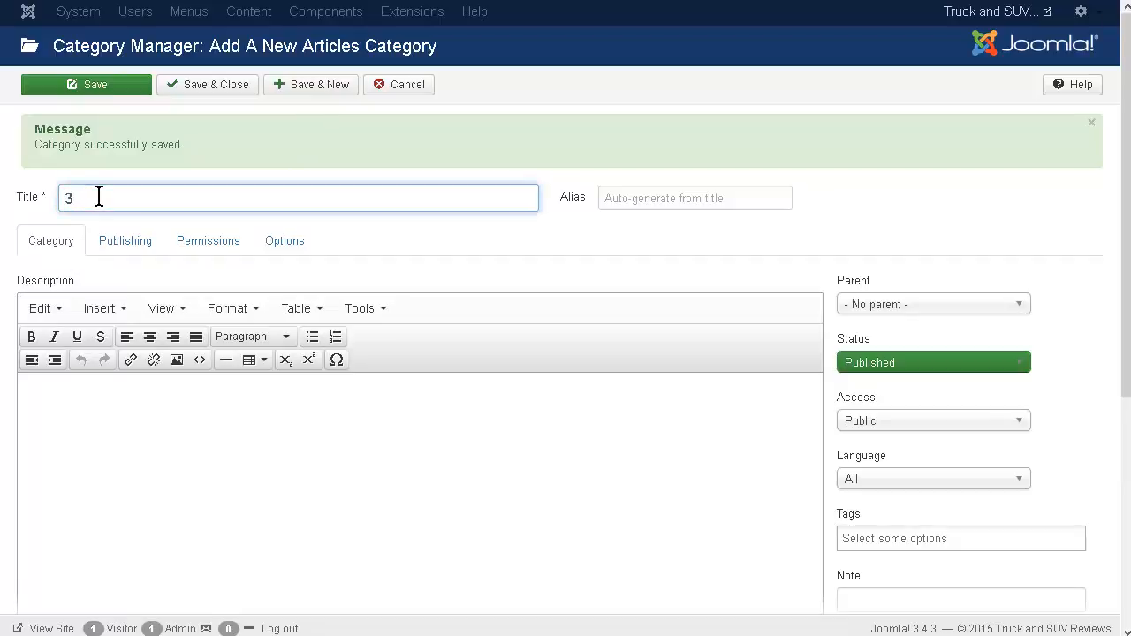
{"action": "type", "text": "/4 Ton"}
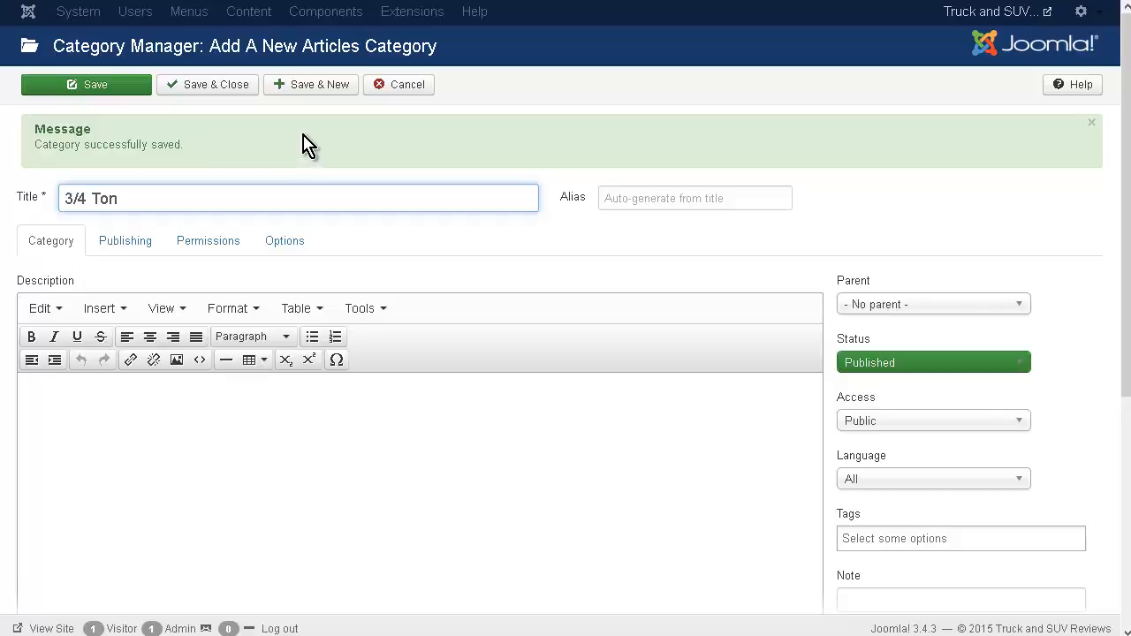
{"action": "left_click", "coordinate": [312, 84]}
{"action": "left_click", "coordinate": [312, 84]}
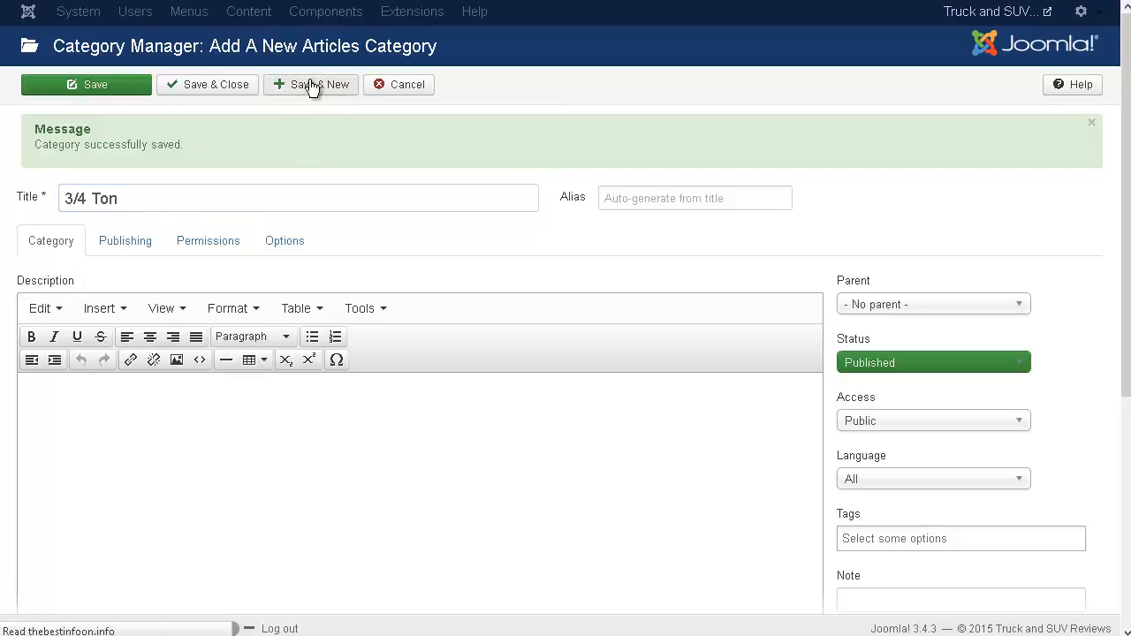
Title the blank category "Crossover" with SUV's as its parent, then save and close it.
{"action": "left_click", "coordinate": [119, 195]}
{"action": "type", "text": "Crossover"}
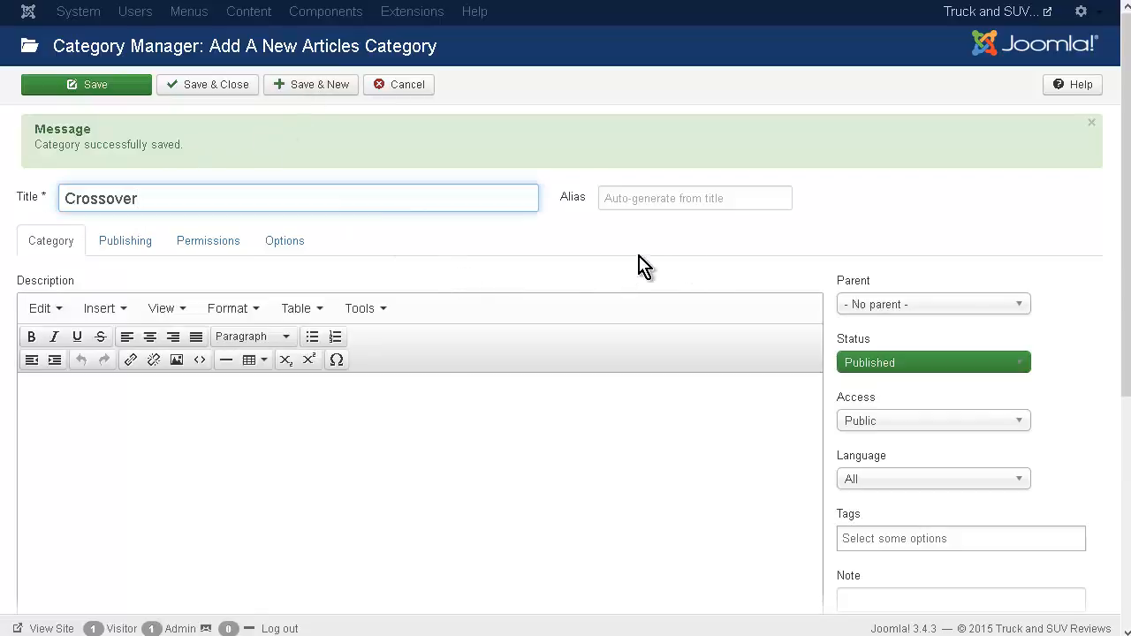
{"action": "left_click", "coordinate": [912, 317]}
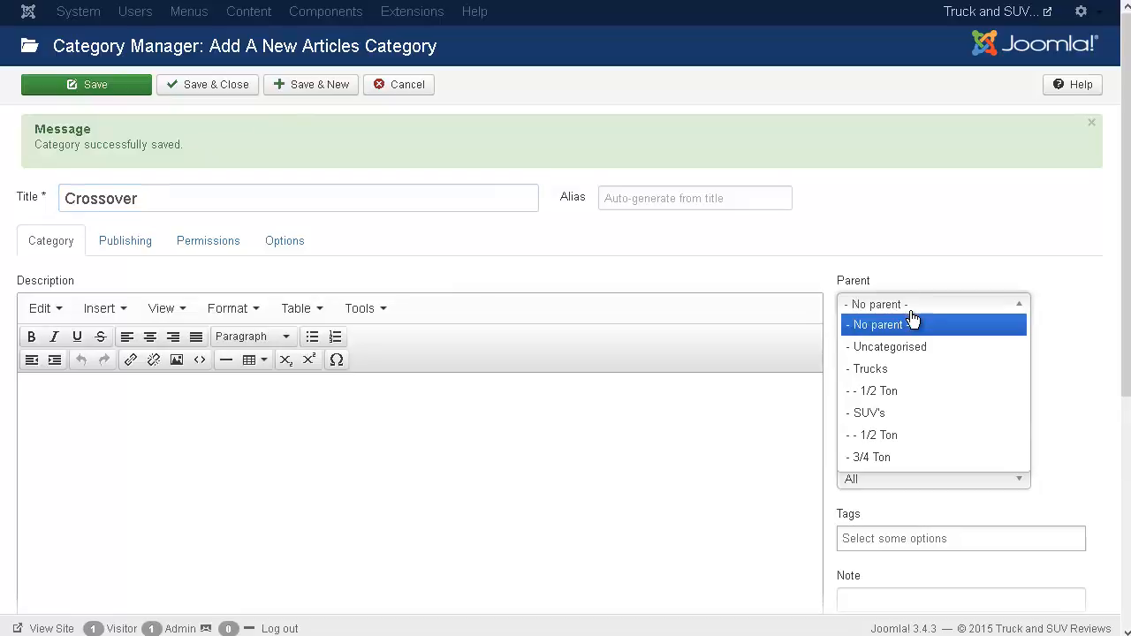
{"action": "left_click", "coordinate": [910, 415]}
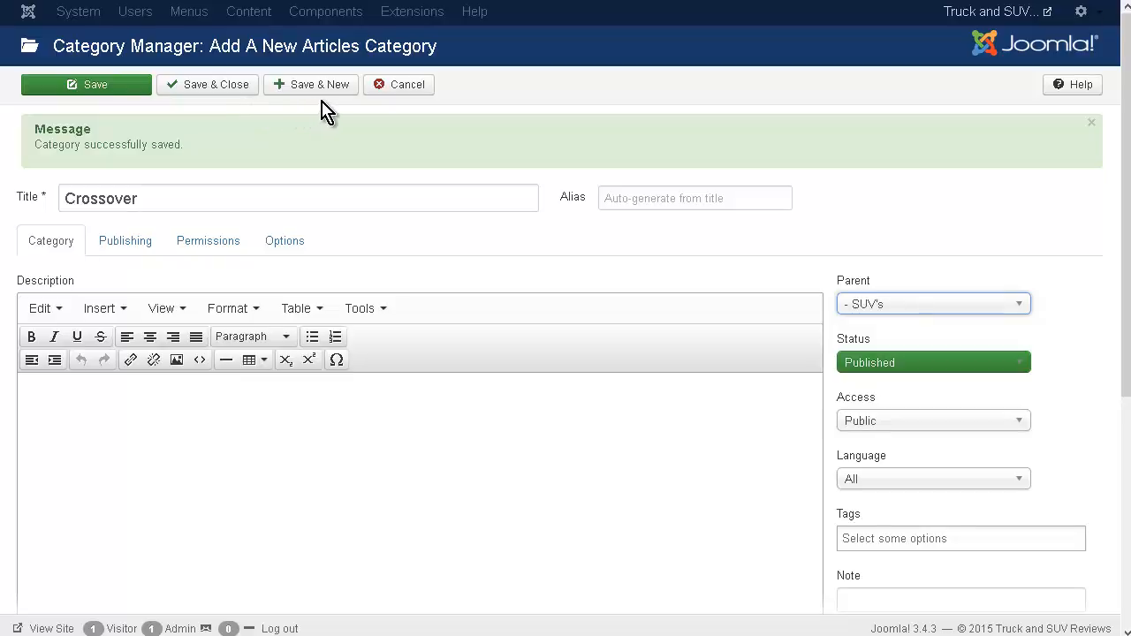
{"action": "left_click", "coordinate": [237, 90]}
{"action": "left_click", "coordinate": [239, 93]}
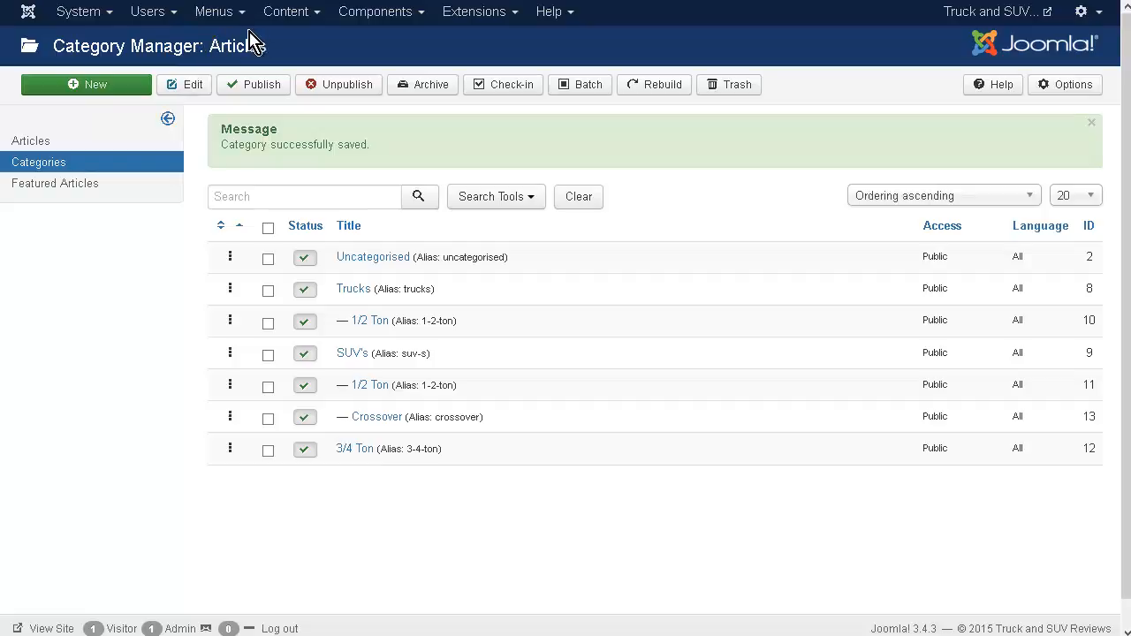
Create a new article titled "2015 Chevrolet Silverado 1500" containing the pickup review text and assign it to the 1/2 Ton category under Trucks.
{"action": "left_click", "coordinate": [311, 16]}
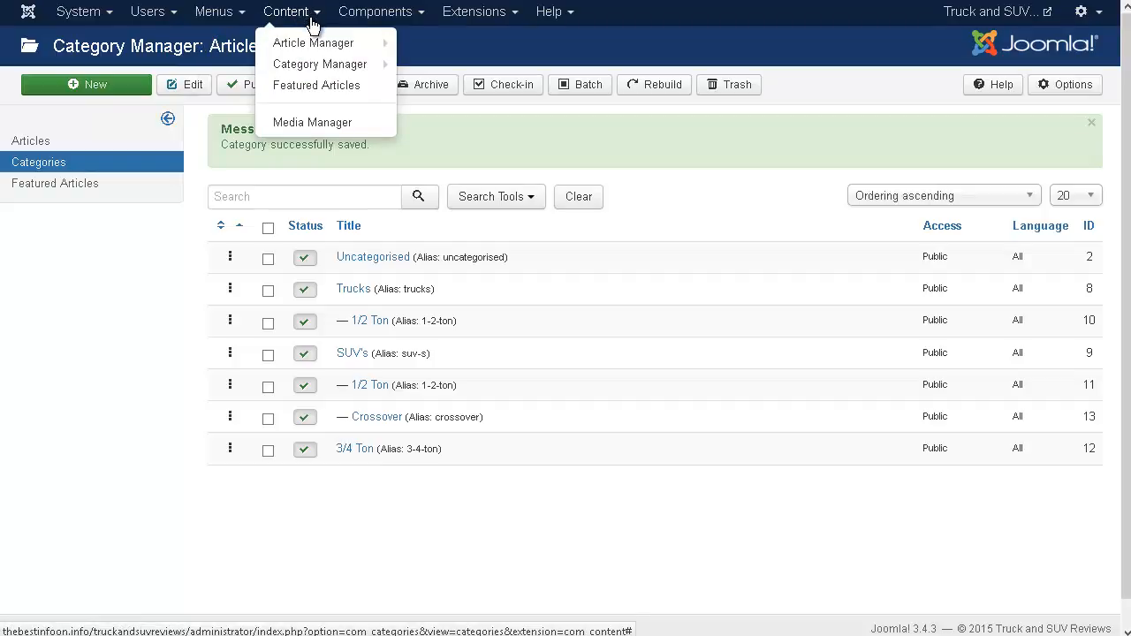
{"action": "mouse_move", "coordinate": [320, 46]}
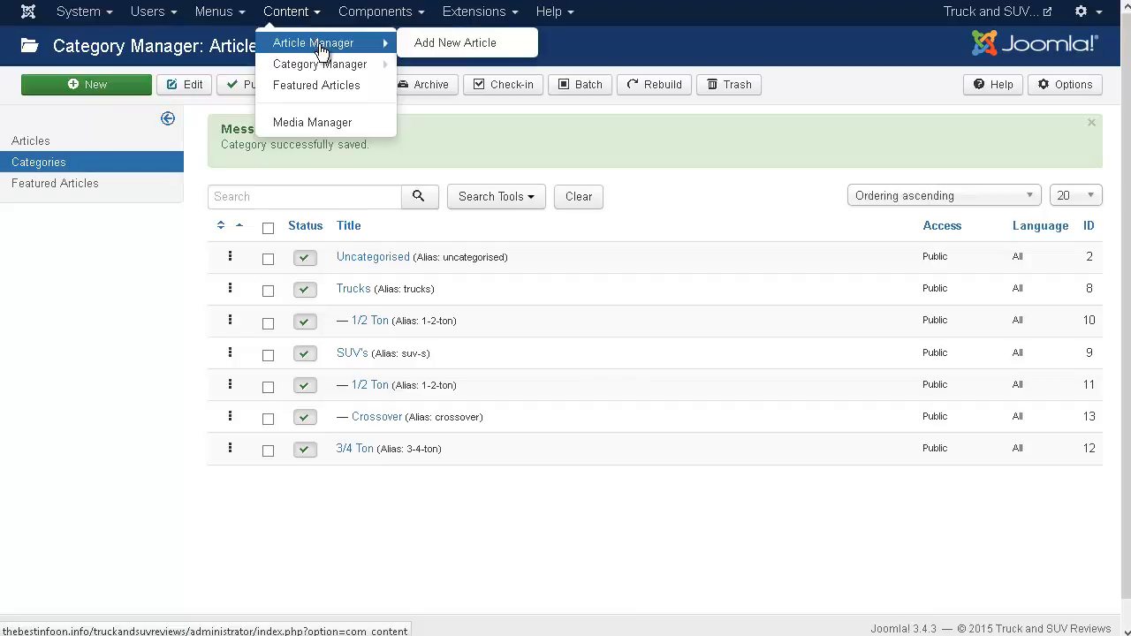
{"action": "left_click", "coordinate": [476, 46]}
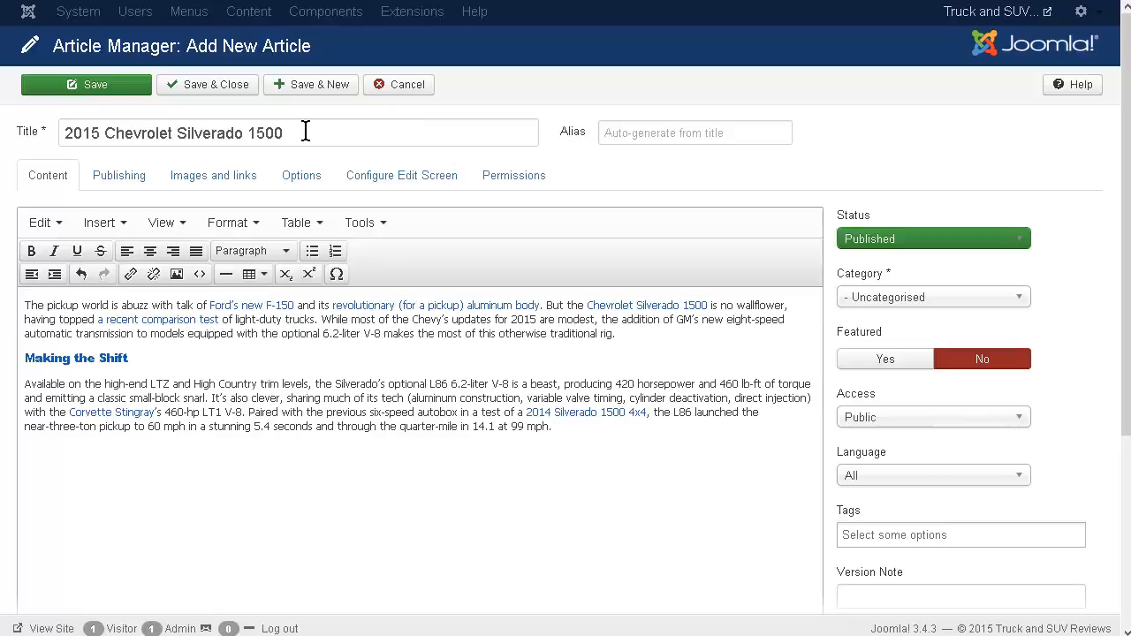
{"action": "left_click", "coordinate": [1025, 304]}
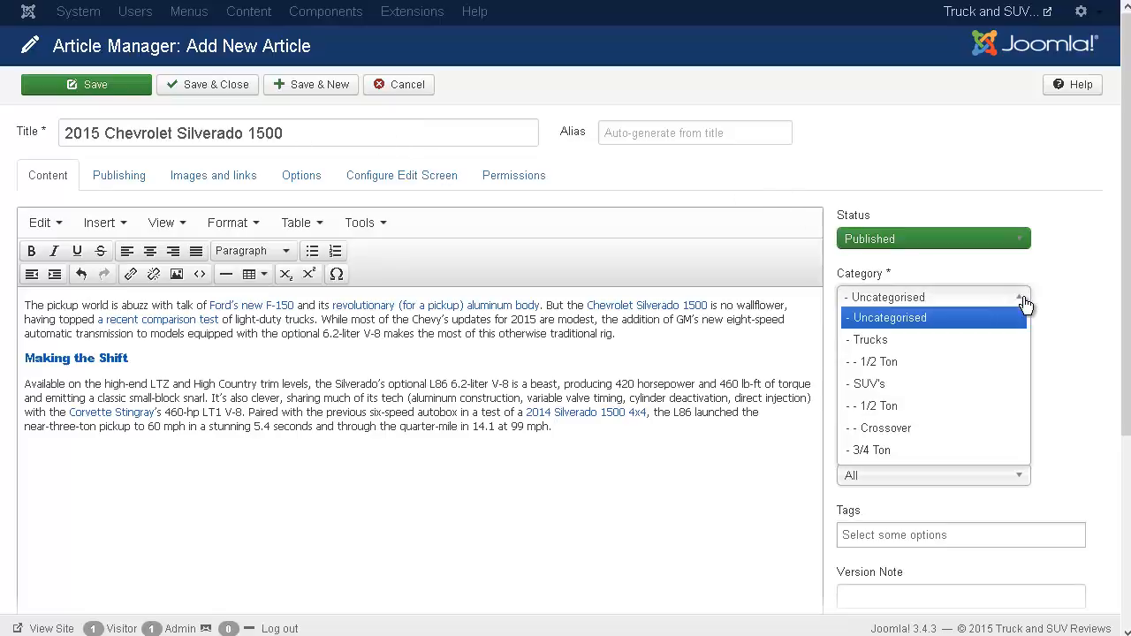
{"action": "left_click", "coordinate": [959, 368]}
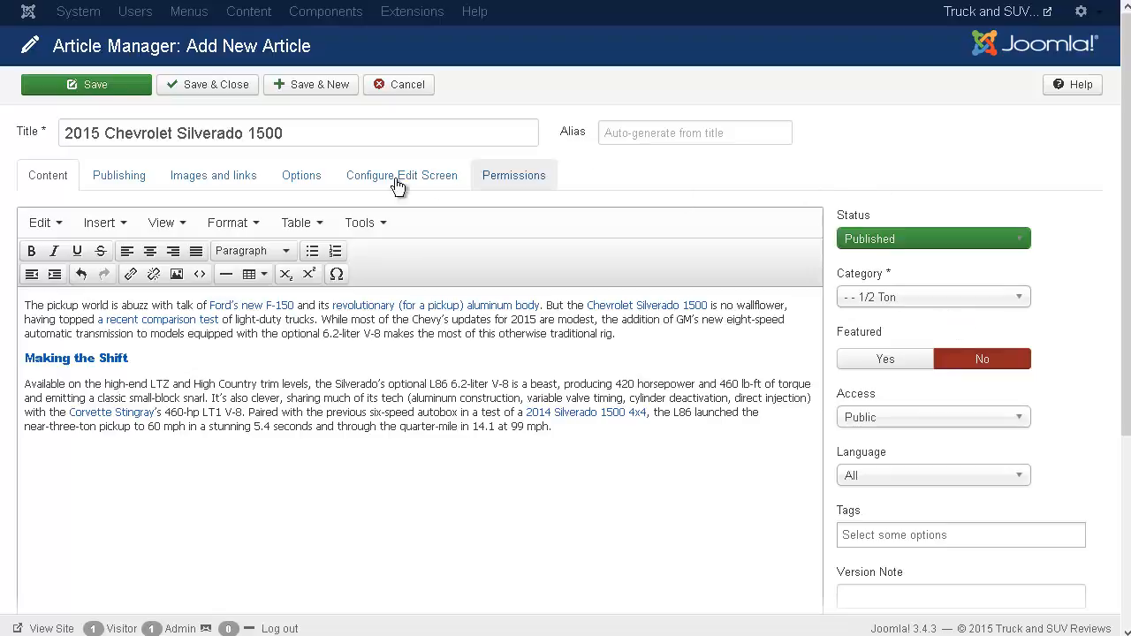
Examine the new article's image and link fields, display options, edit screen configuration and user group permissions.
{"action": "left_click", "coordinate": [179, 183]}
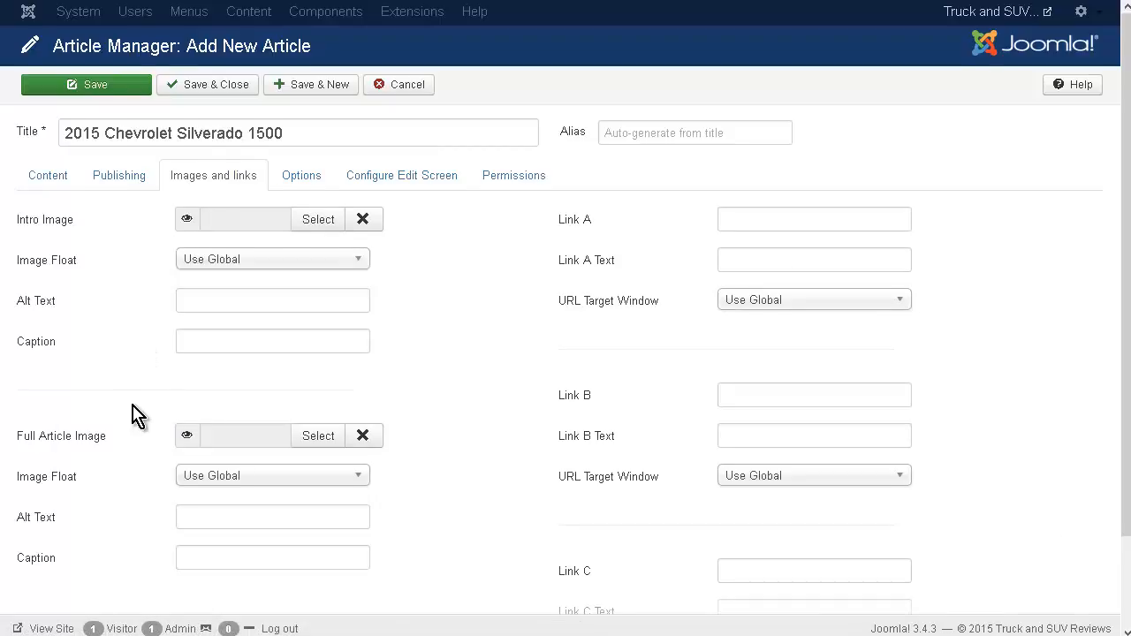
{"action": "scroll", "coordinate": [132, 412], "scroll_direction": "down", "scroll_amount": 1}
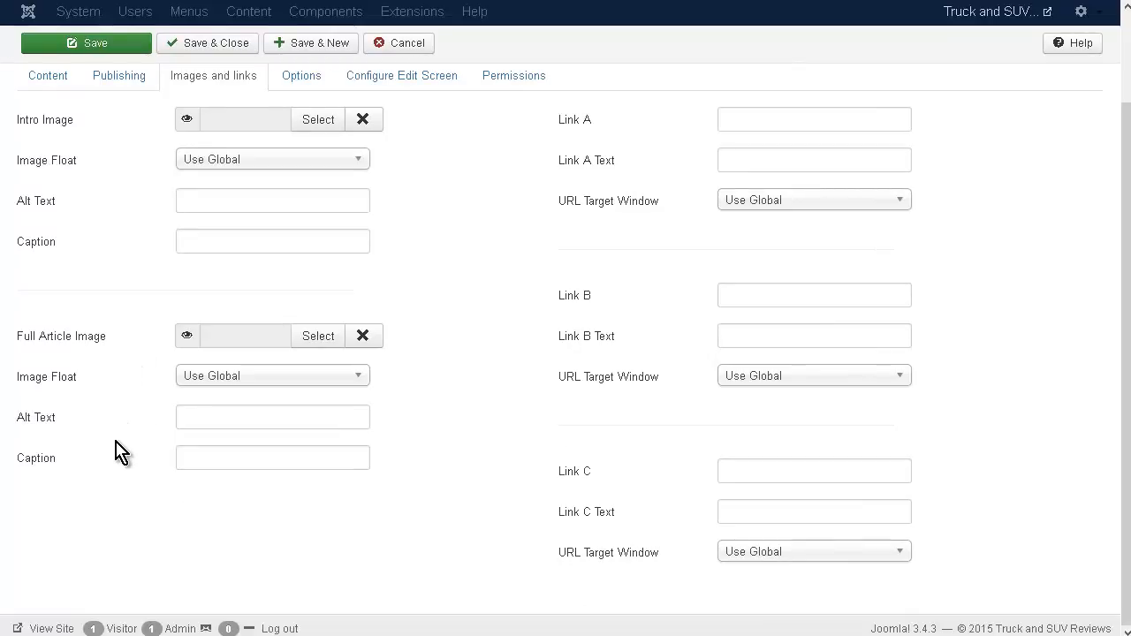
{"action": "scroll", "coordinate": [124, 426], "scroll_direction": "up", "scroll_amount": 1}
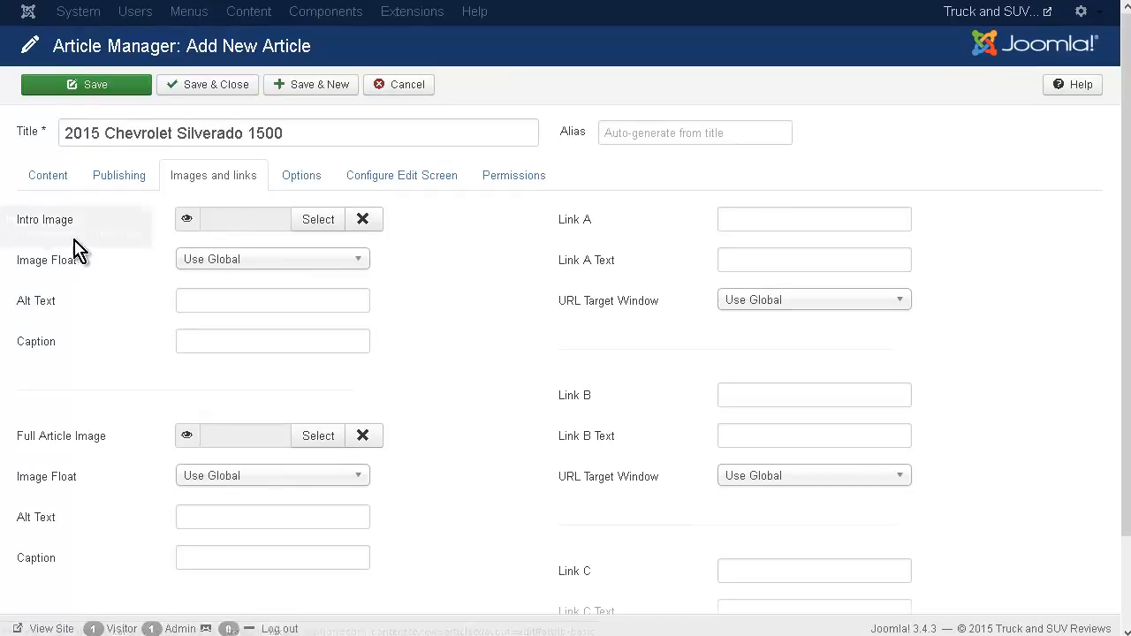
{"action": "left_click", "coordinate": [303, 184]}
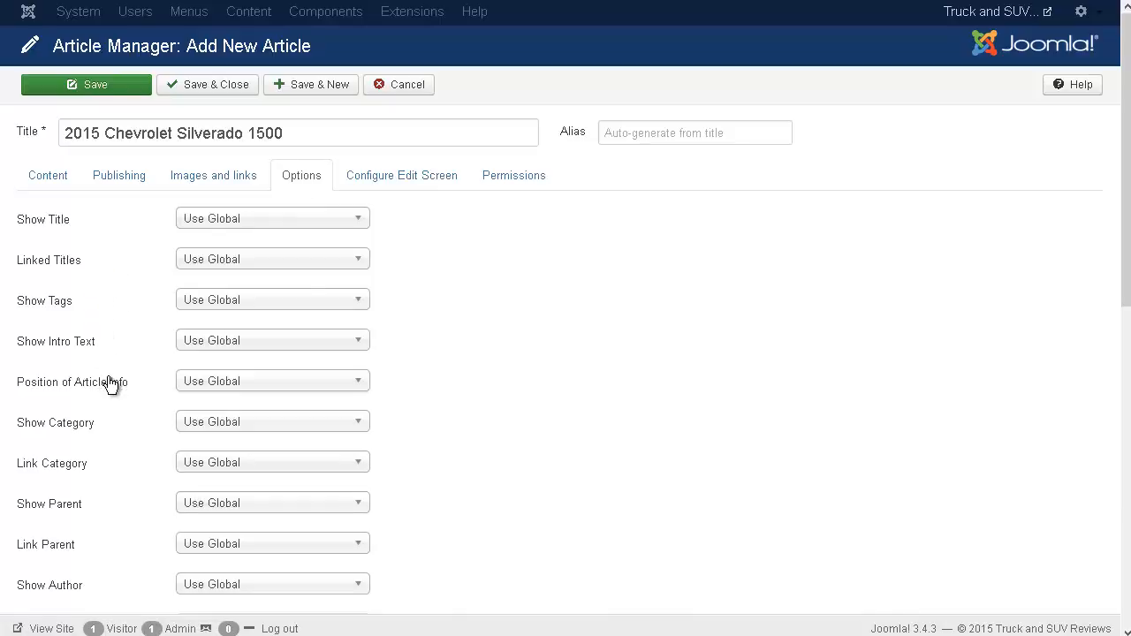
{"action": "scroll", "coordinate": [108, 364], "scroll_direction": "down", "scroll_amount": 2}
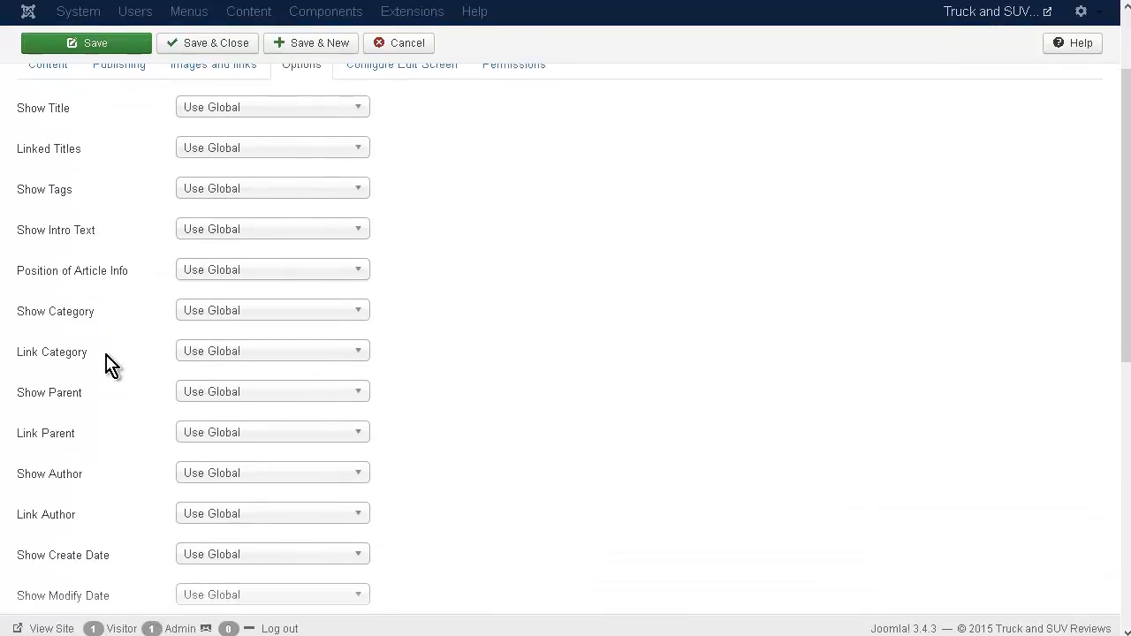
{"action": "scroll", "coordinate": [108, 363], "scroll_direction": "down", "scroll_amount": 5}
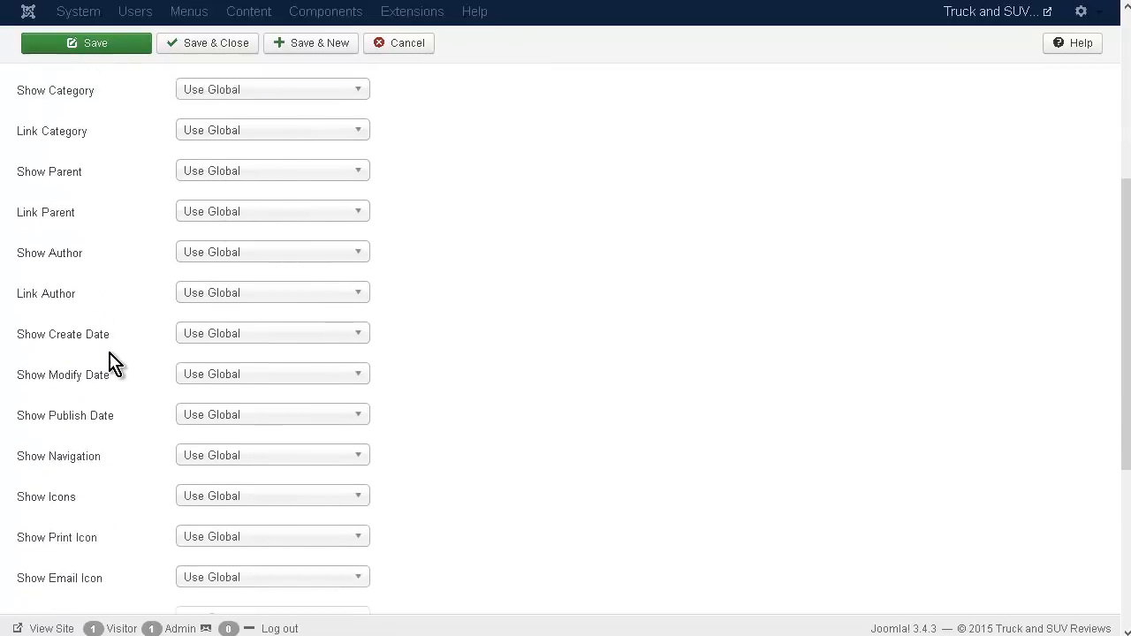
{"action": "scroll", "coordinate": [119, 364], "scroll_direction": "up", "scroll_amount": 5}
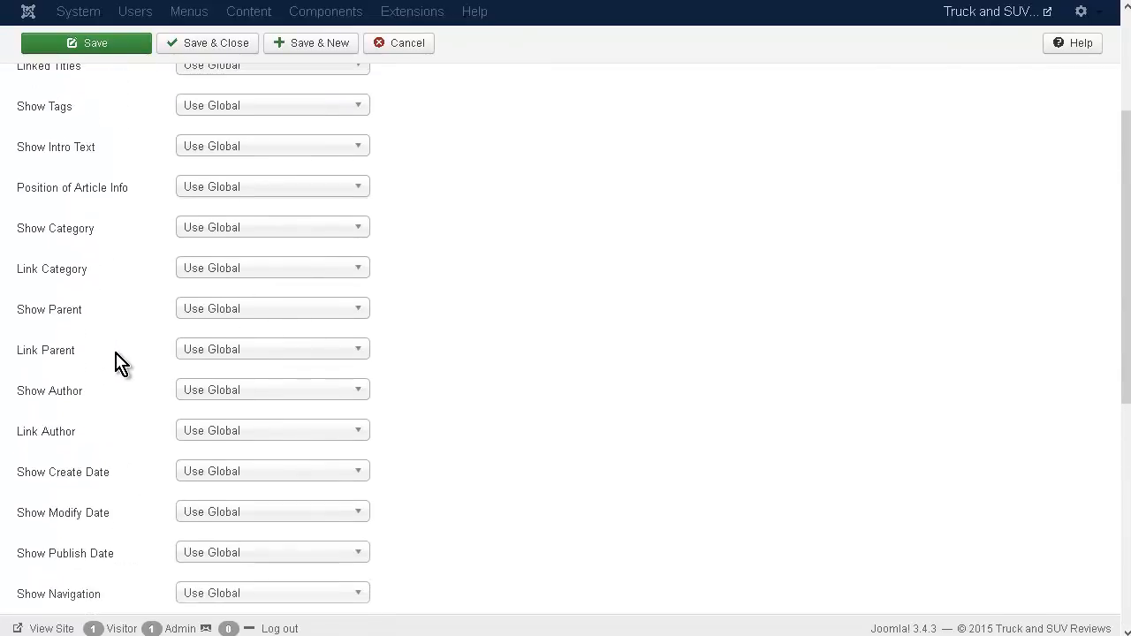
{"action": "scroll", "coordinate": [119, 363], "scroll_direction": "up", "scroll_amount": 3}
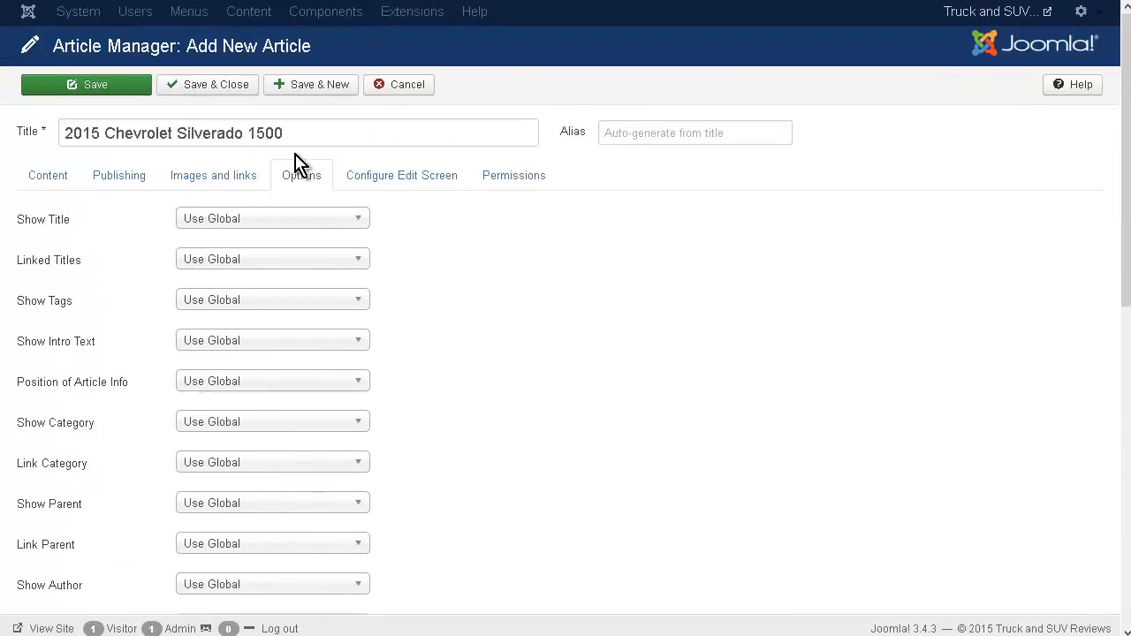
{"action": "left_click", "coordinate": [380, 184]}
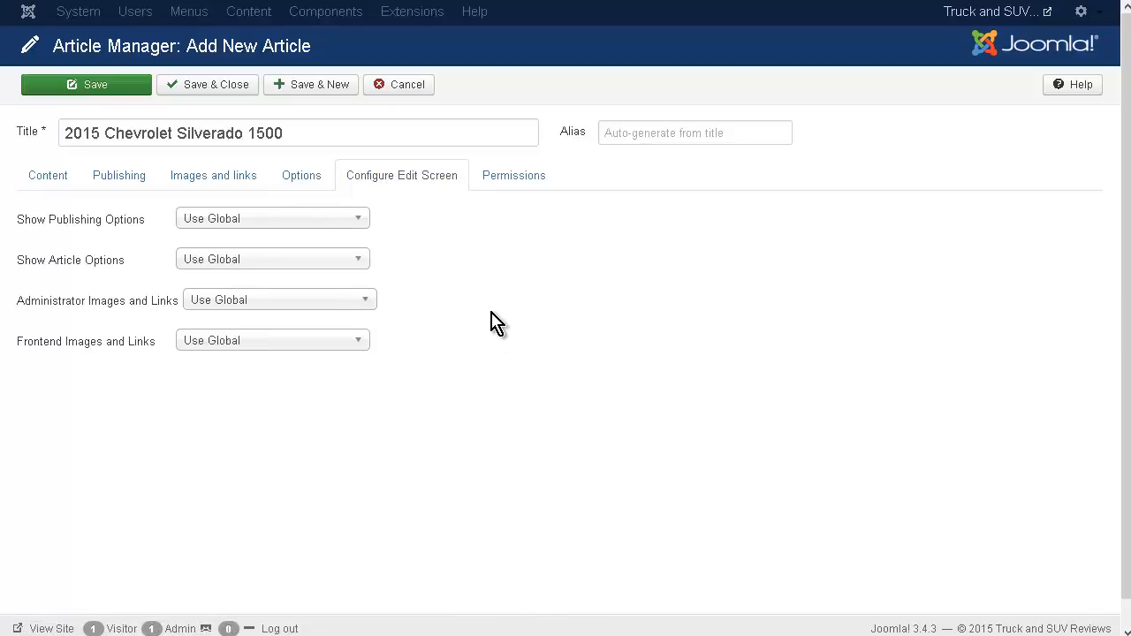
{"action": "left_click", "coordinate": [529, 189]}
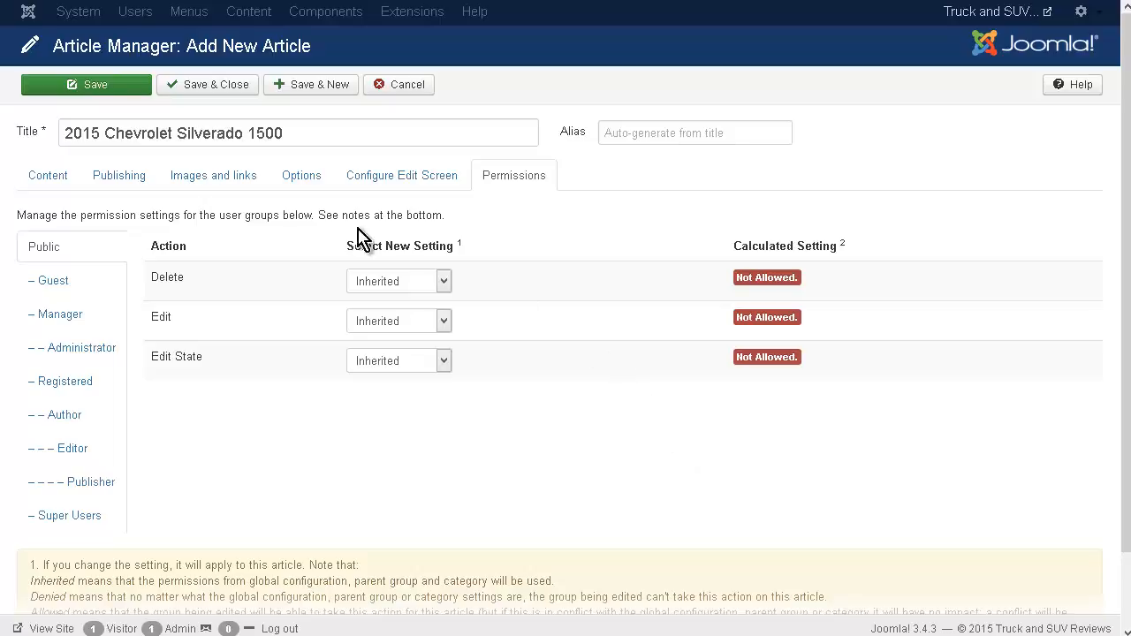
Save the Silverado article, check the site's front end and close the article to return to the article list.
{"action": "left_click", "coordinate": [101, 89]}
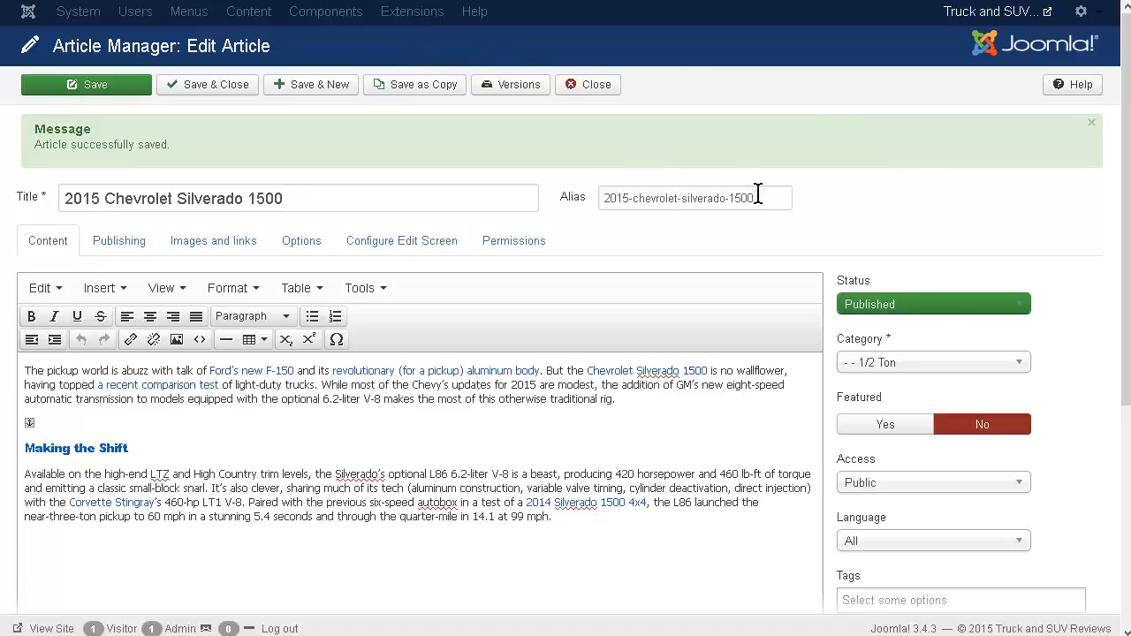
{"action": "mouse_move", "coordinate": [579, 206]}
{"action": "left_click", "coordinate": [999, 19]}
{"action": "left_click", "coordinate": [614, 89]}
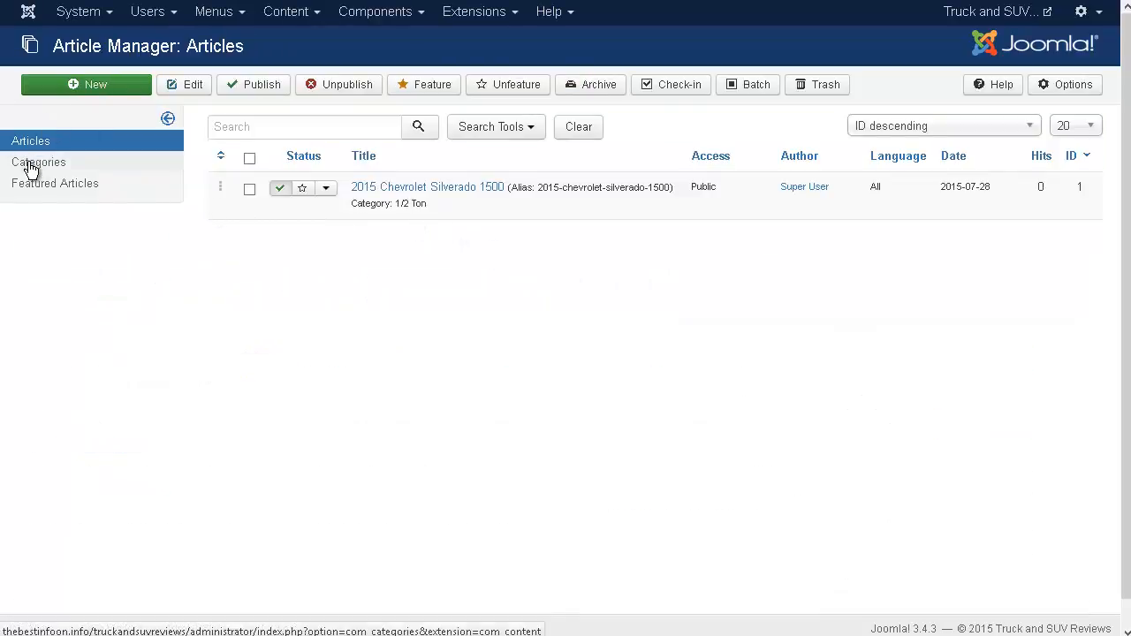
Reopen the 2015 Chevrolet Silverado 1500 article for editing and review its intro image and full article image settings.
{"action": "left_click", "coordinate": [45, 185]}
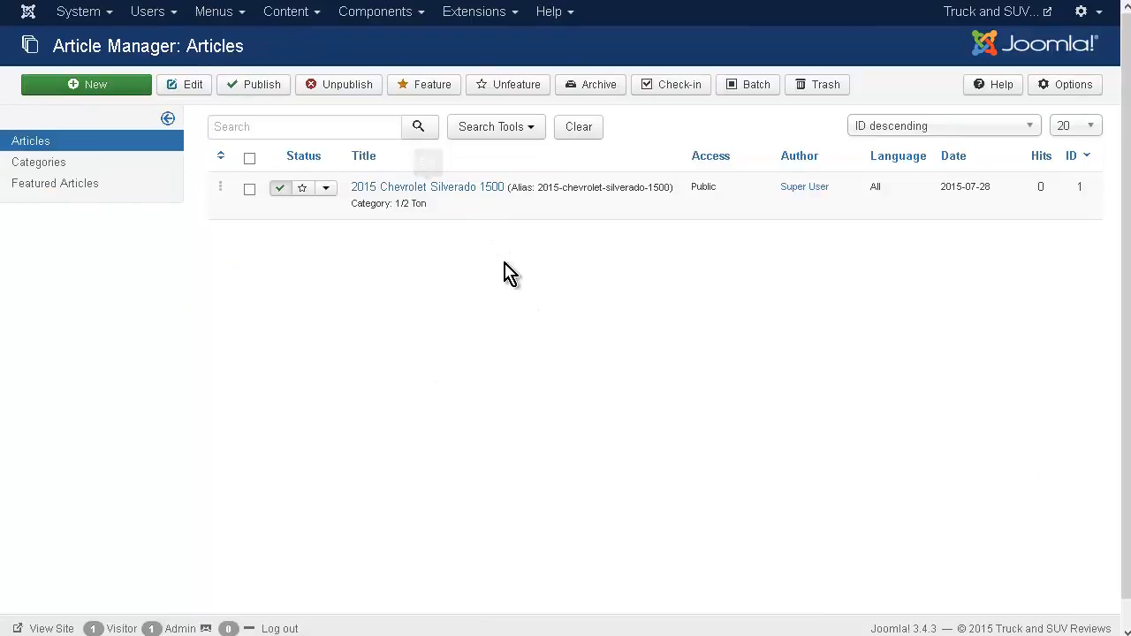
{"action": "left_click", "coordinate": [454, 198]}
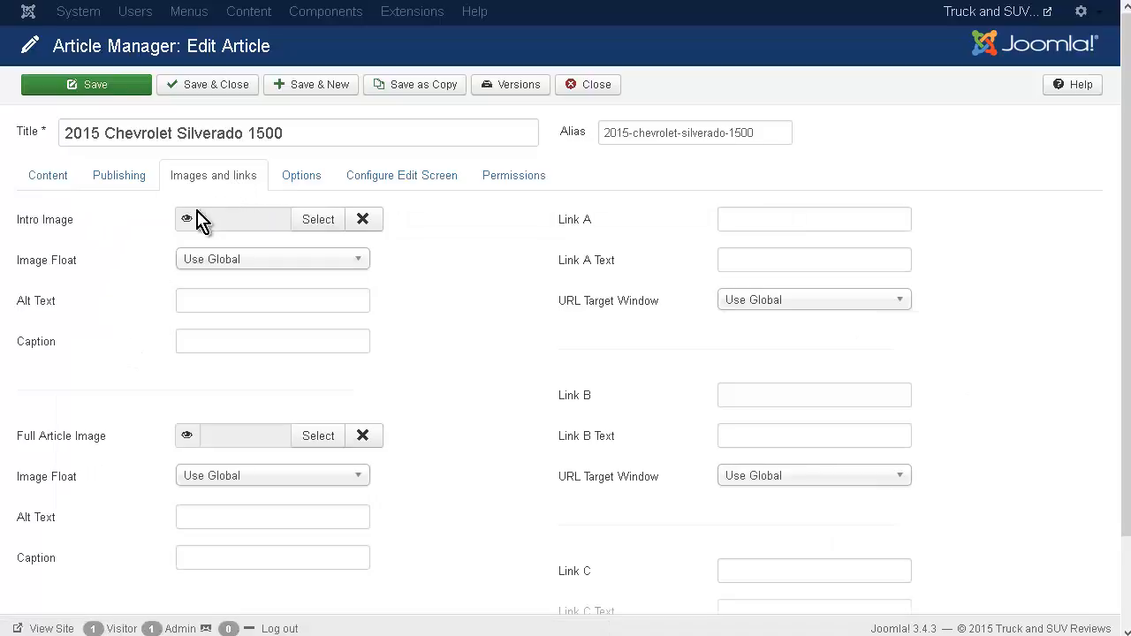
{"action": "mouse_move", "coordinate": [49, 221]}
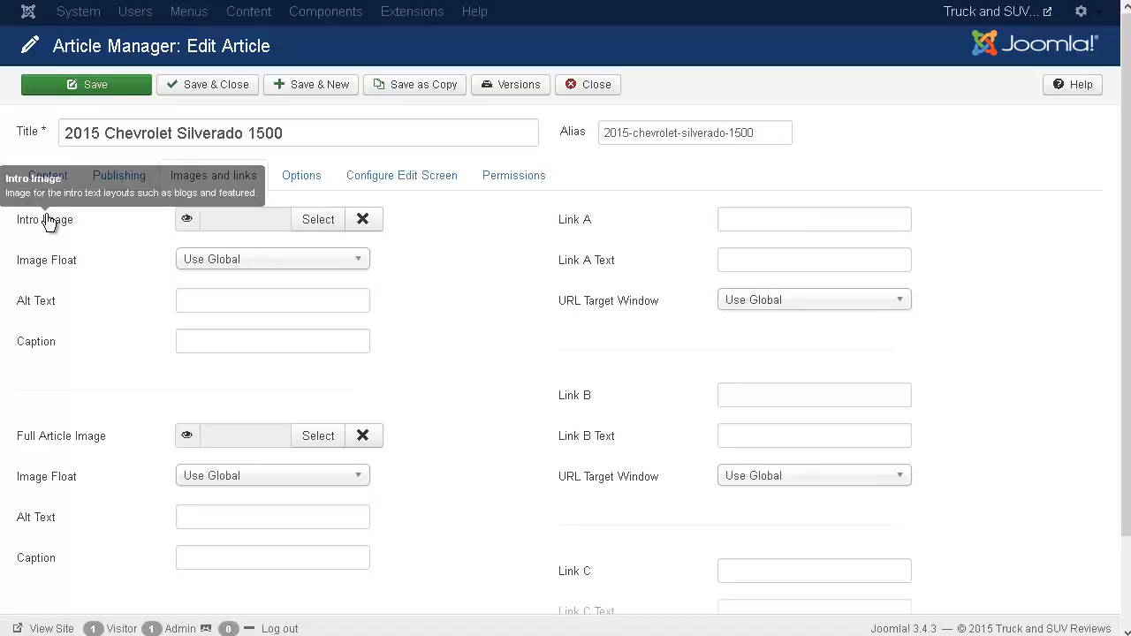
{"action": "scroll", "coordinate": [114, 287], "scroll_direction": "down", "scroll_amount": 2}
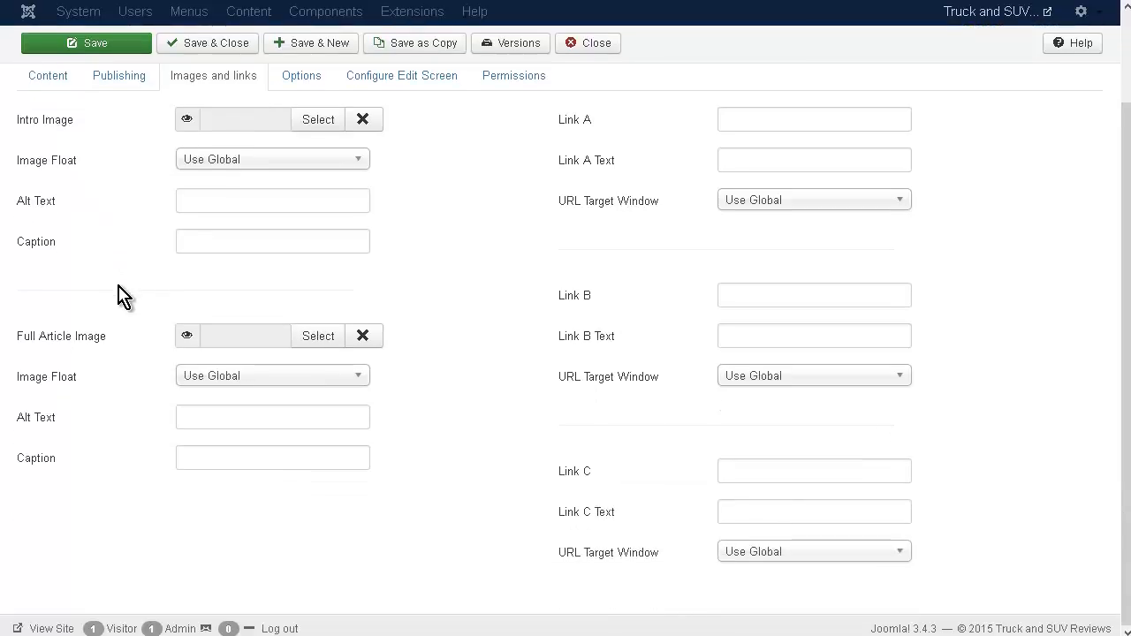
{"action": "mouse_move", "coordinate": [97, 367]}
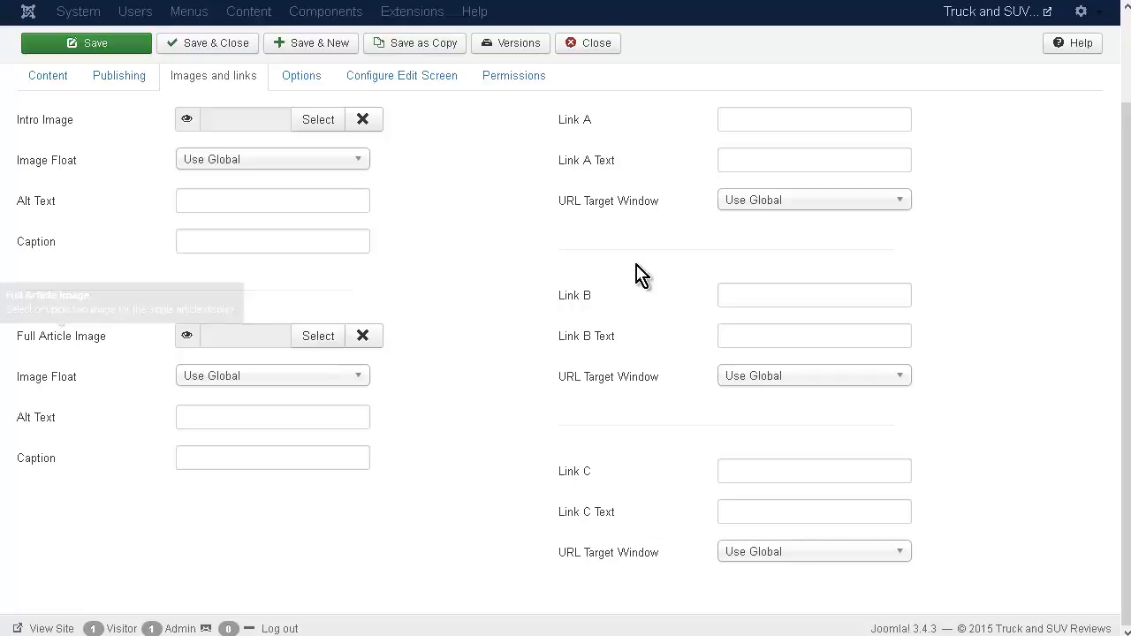
{"action": "left_click", "coordinate": [49, 81]}
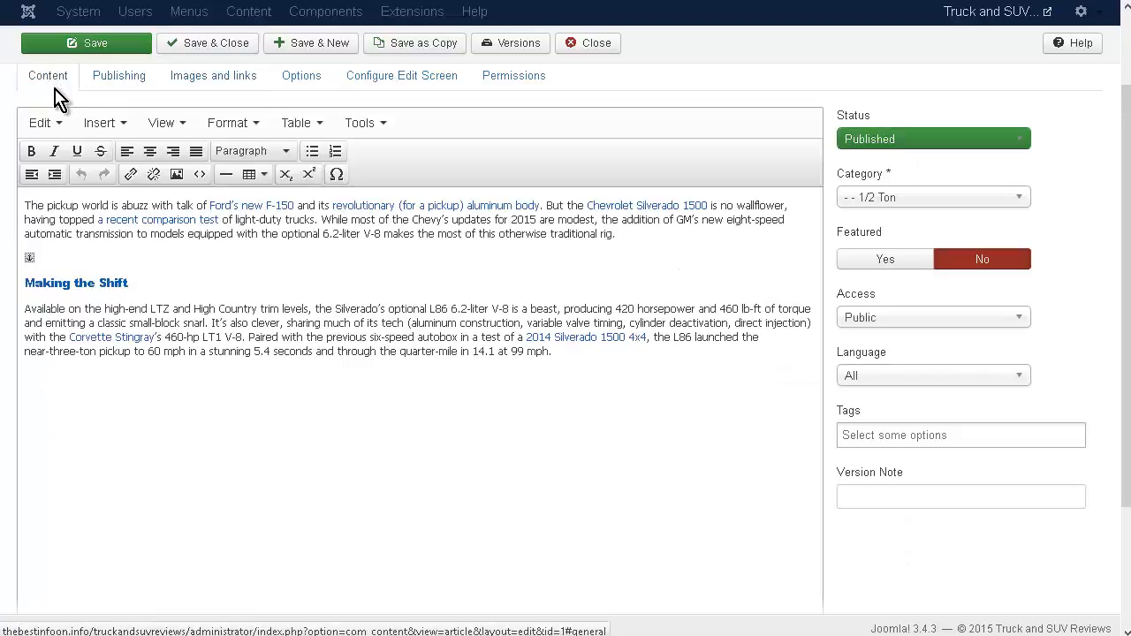
{"action": "left_click", "coordinate": [25, 205]}
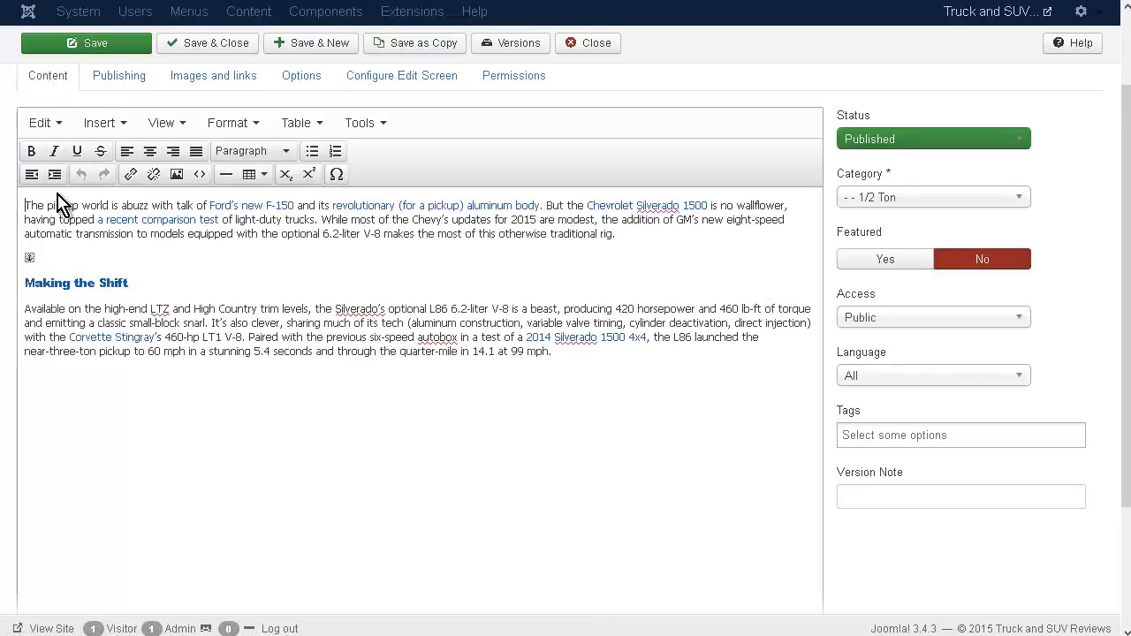
{"action": "left_click", "coordinate": [177, 175]}
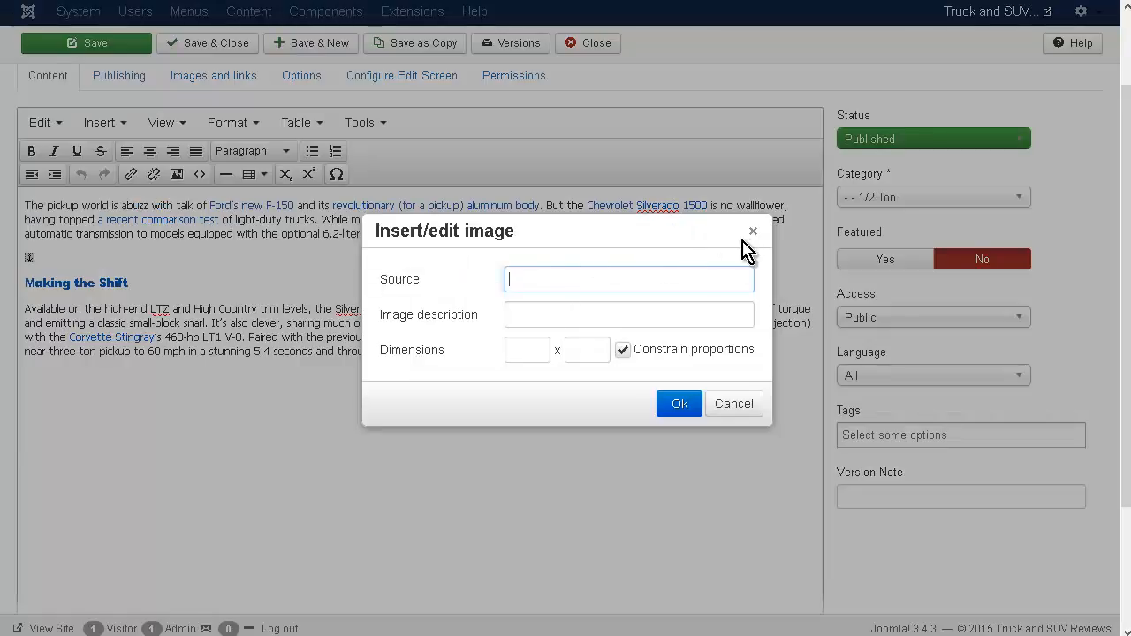
{"action": "left_click", "coordinate": [711, 403]}
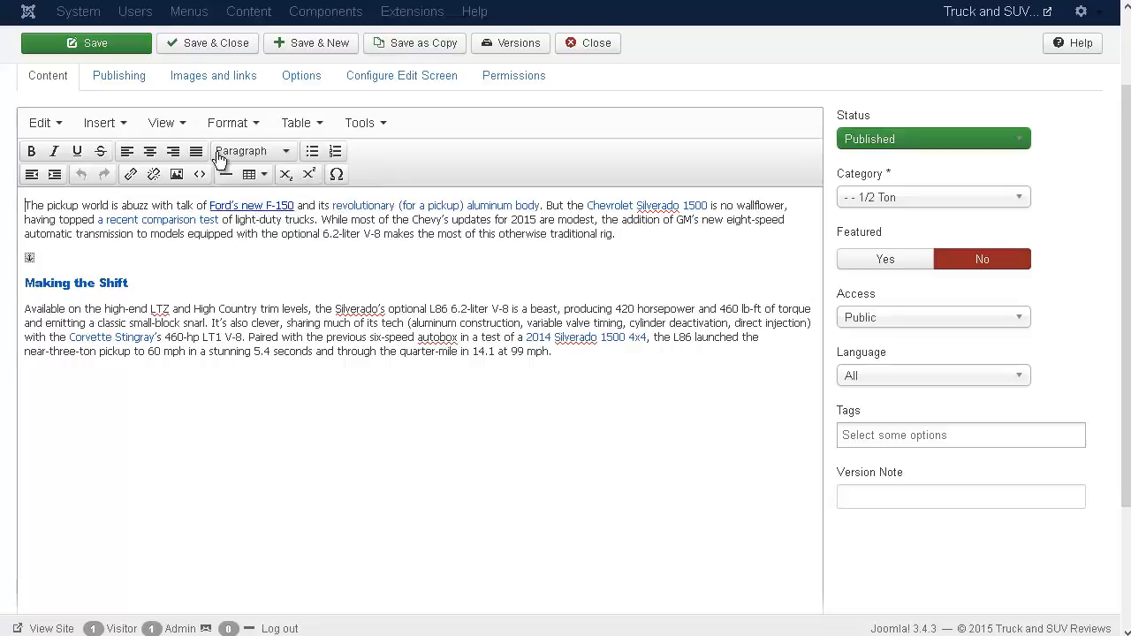
Upload the picture 6445.jpg from the Downloads folder for use as the Silverado article's full article image.
{"action": "left_click", "coordinate": [217, 84]}
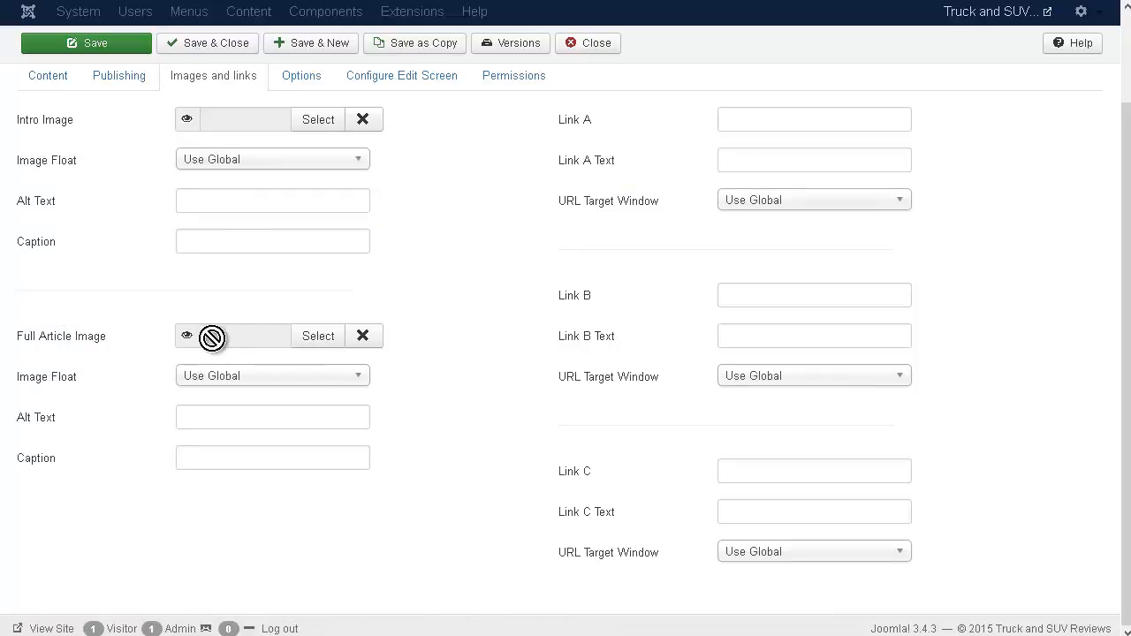
{"action": "left_click", "coordinate": [320, 343]}
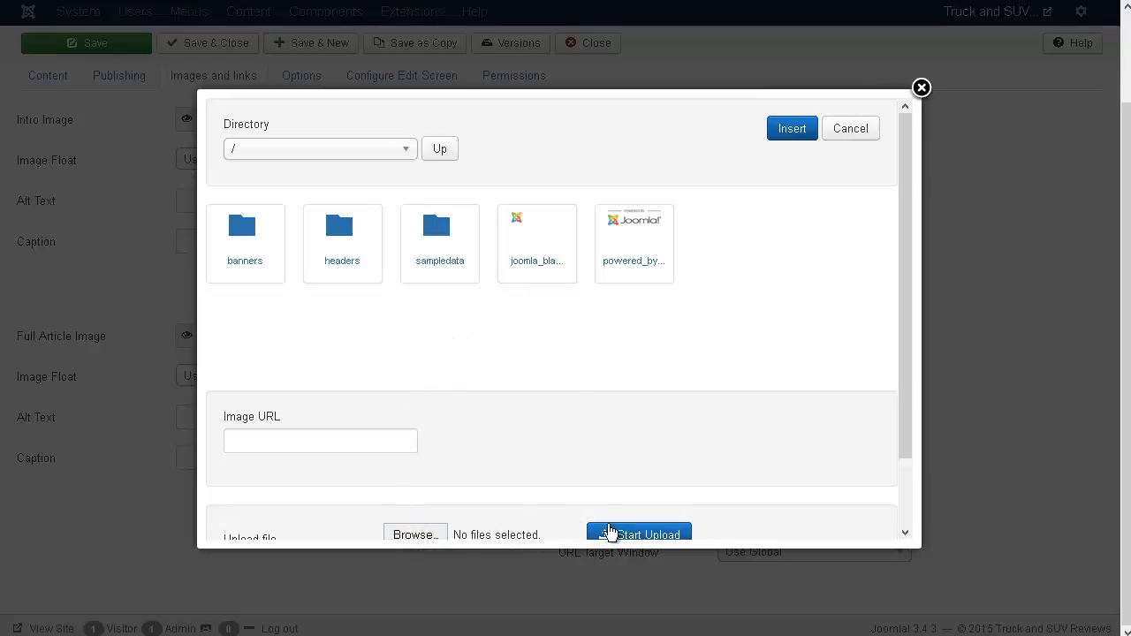
{"action": "left_click", "coordinate": [416, 535]}
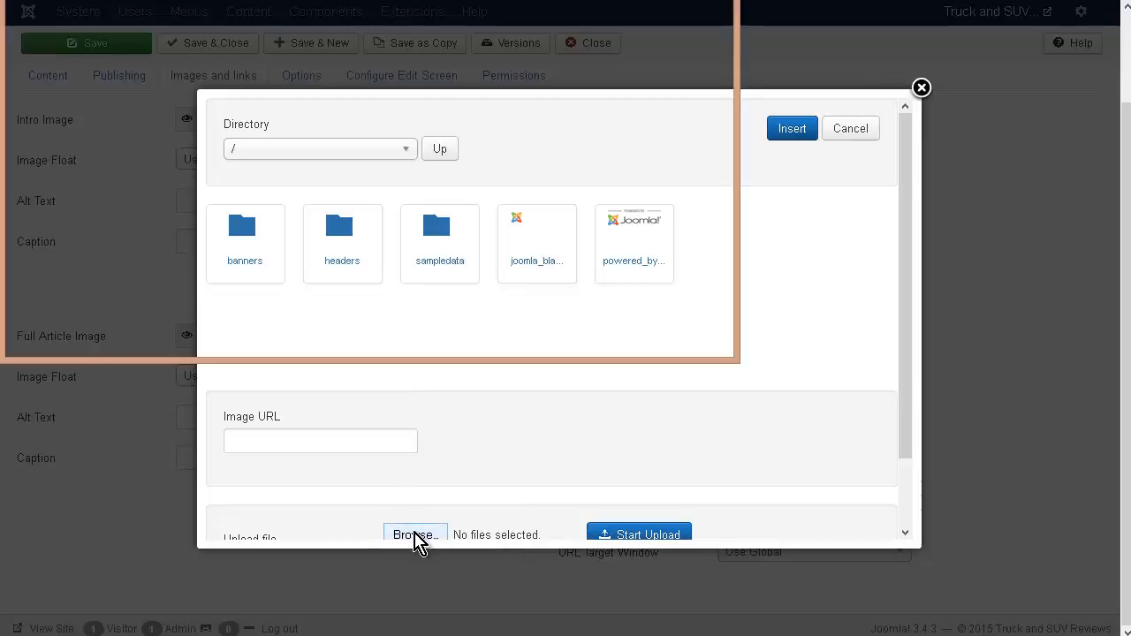
{"action": "left_click", "coordinate": [202, 60]}
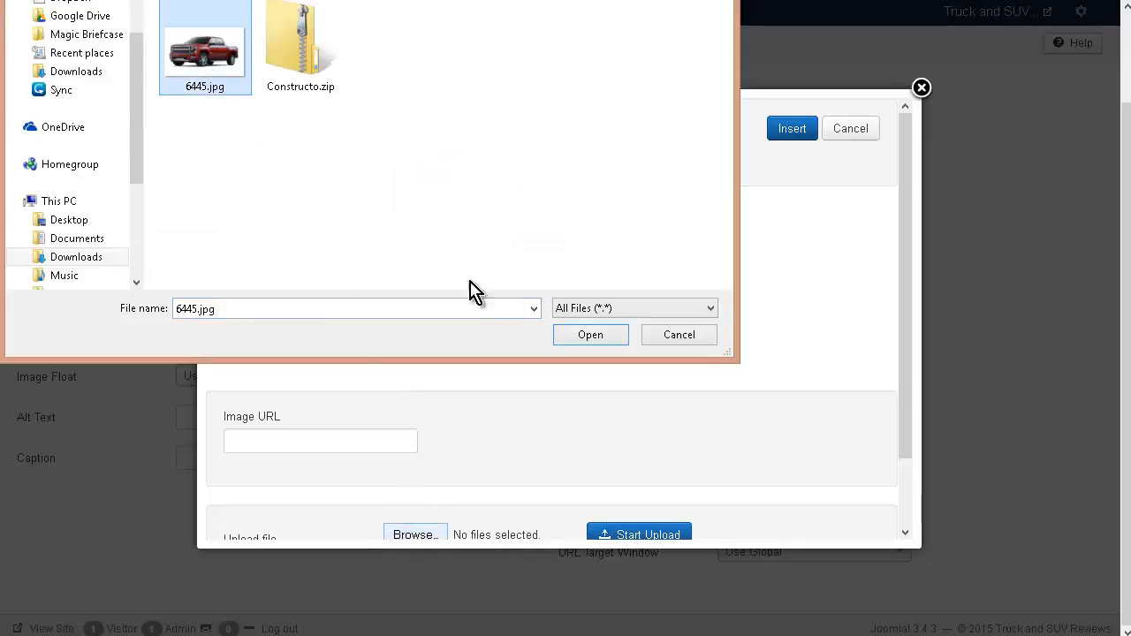
{"action": "left_click", "coordinate": [574, 341]}
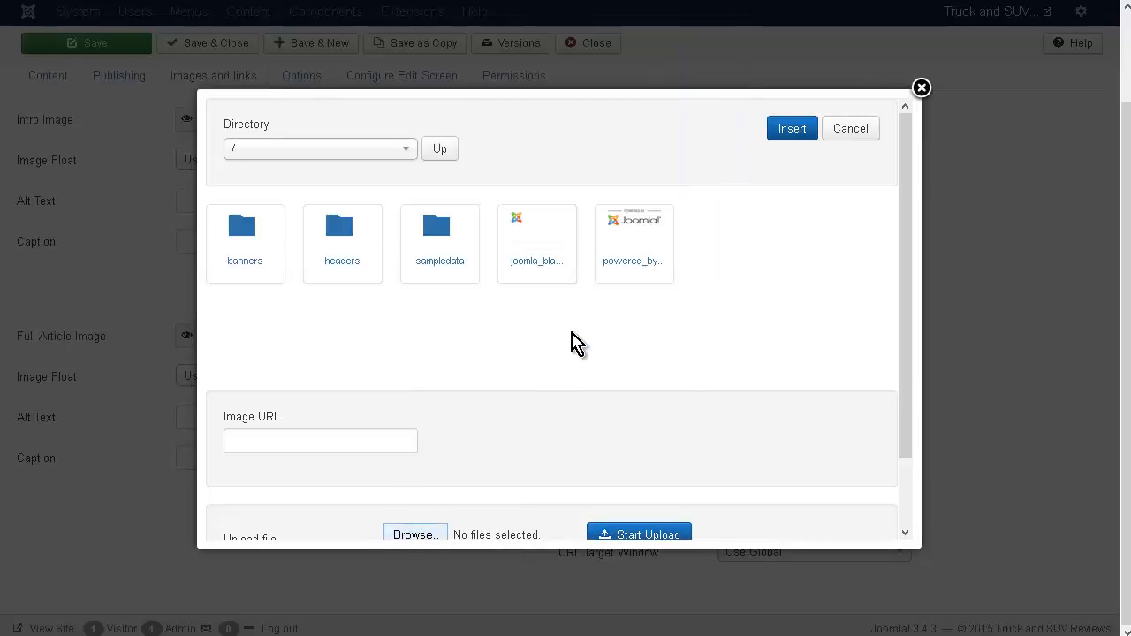
{"action": "left_click", "coordinate": [637, 535]}
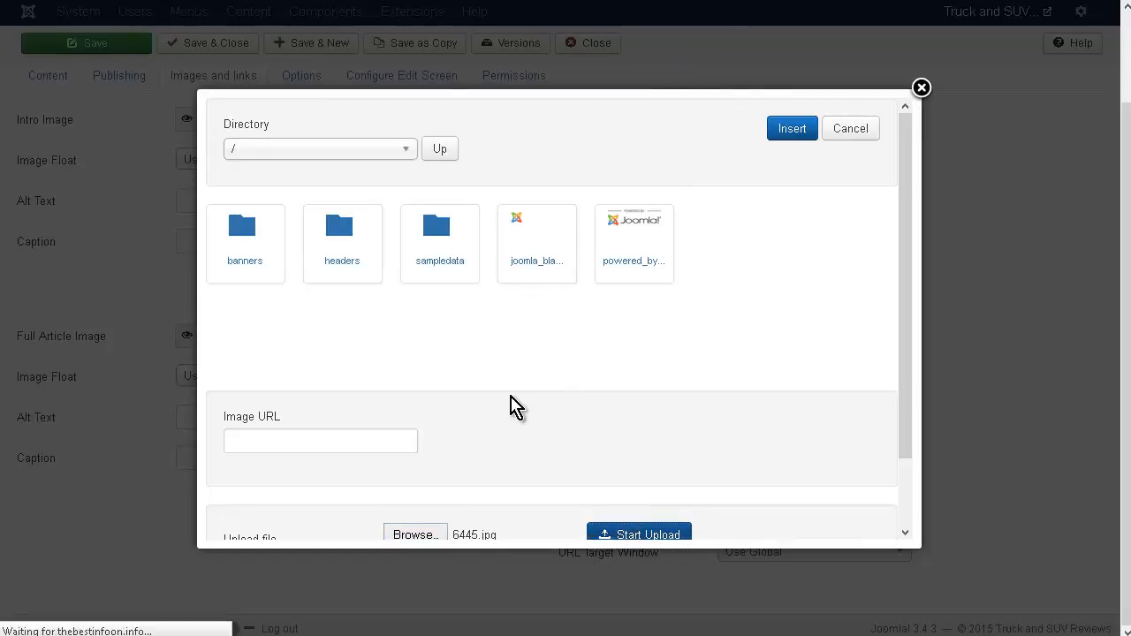
Insert the uploaded 6445.jpg as the full article image, and save and close the Silverado article.
{"action": "left_click", "coordinate": [537, 329]}
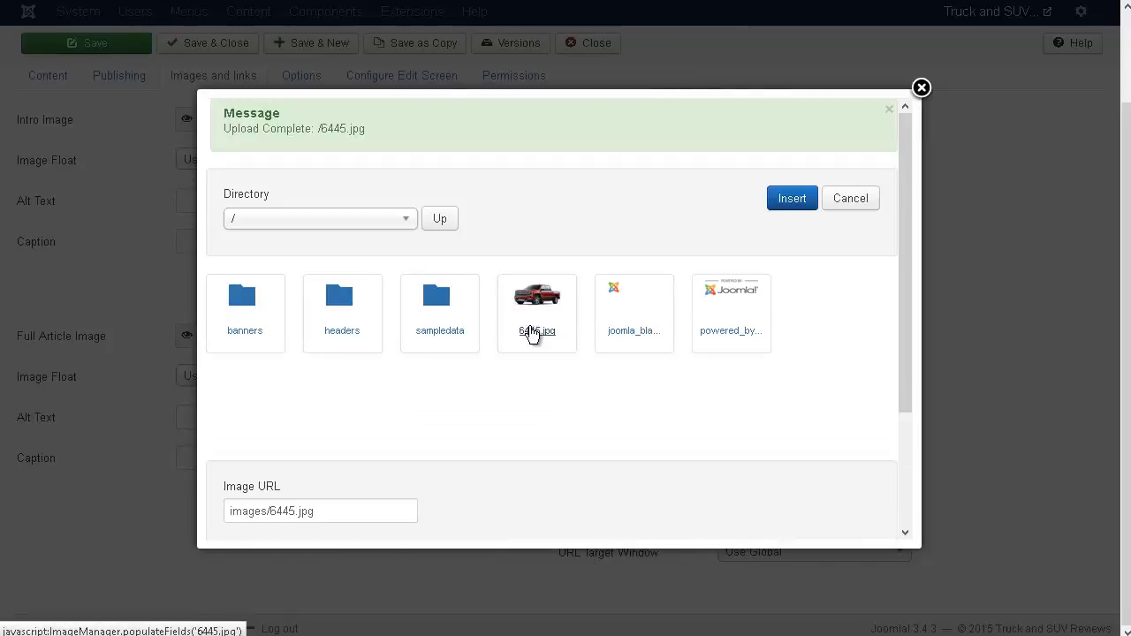
{"action": "left_click", "coordinate": [781, 201]}
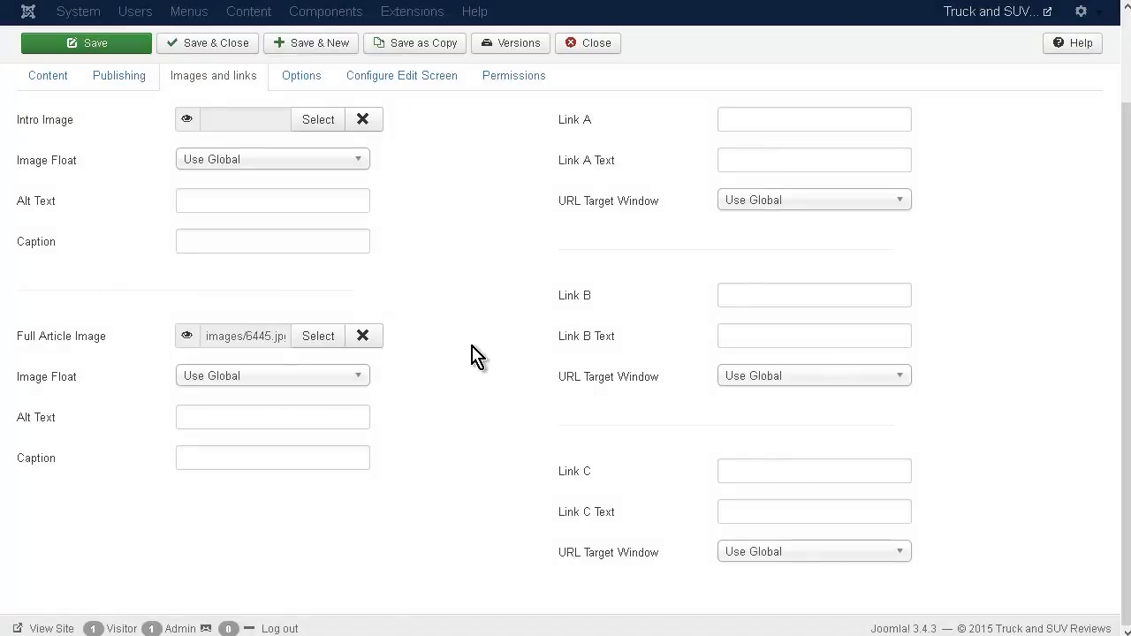
{"action": "scroll", "coordinate": [495, 357], "scroll_direction": "up", "scroll_amount": 2}
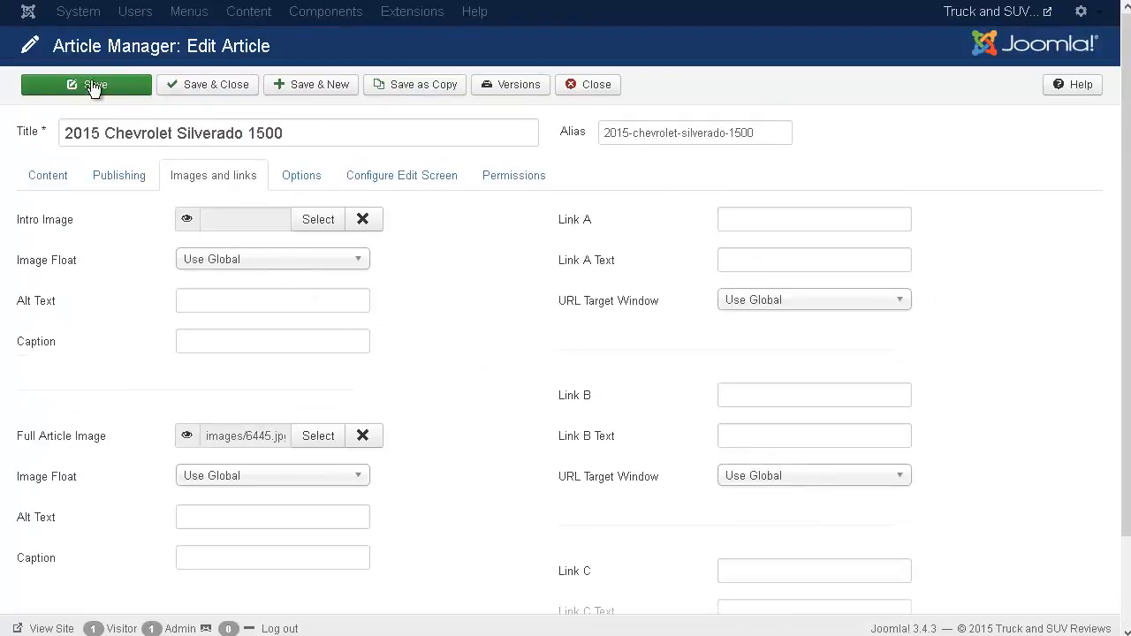
{"action": "left_click", "coordinate": [222, 87]}
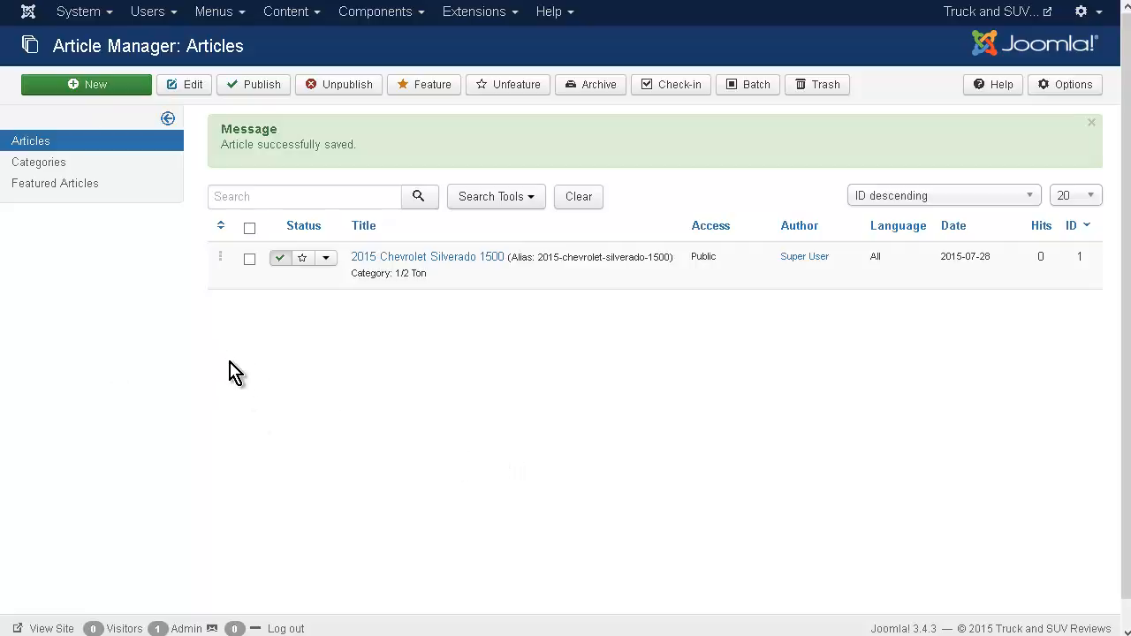
Create an Uncategorised article titled "Welcome To Car and Truck Reviews" with repeated "Welcome message" lines, review its publishing fields, and save and close it.
{"action": "left_click", "coordinate": [98, 94]}
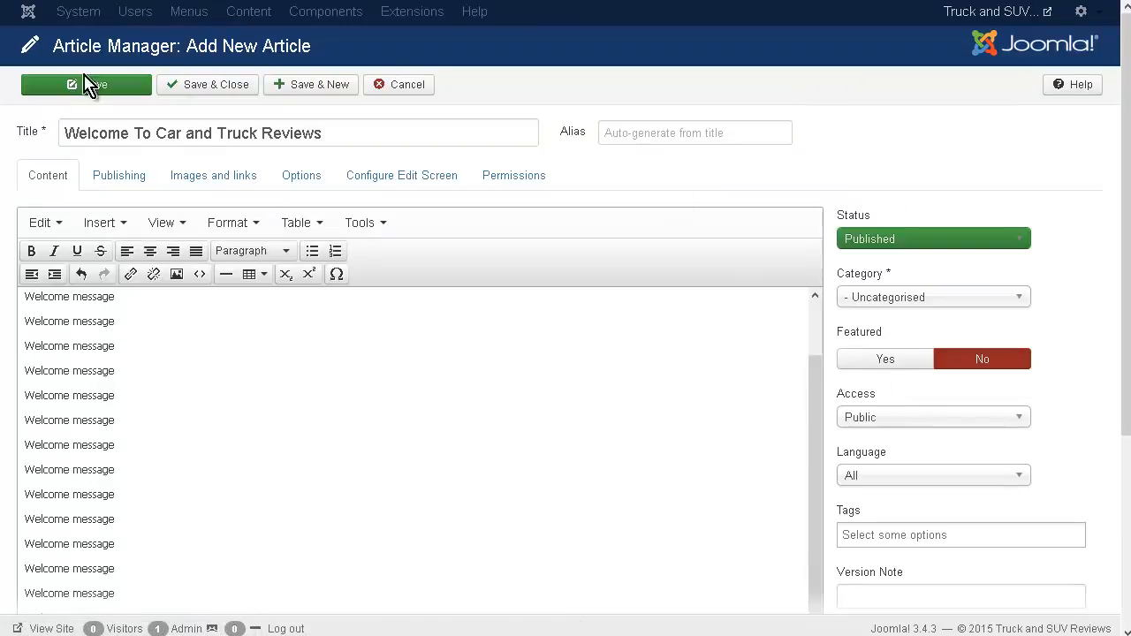
{"action": "left_click", "coordinate": [108, 186]}
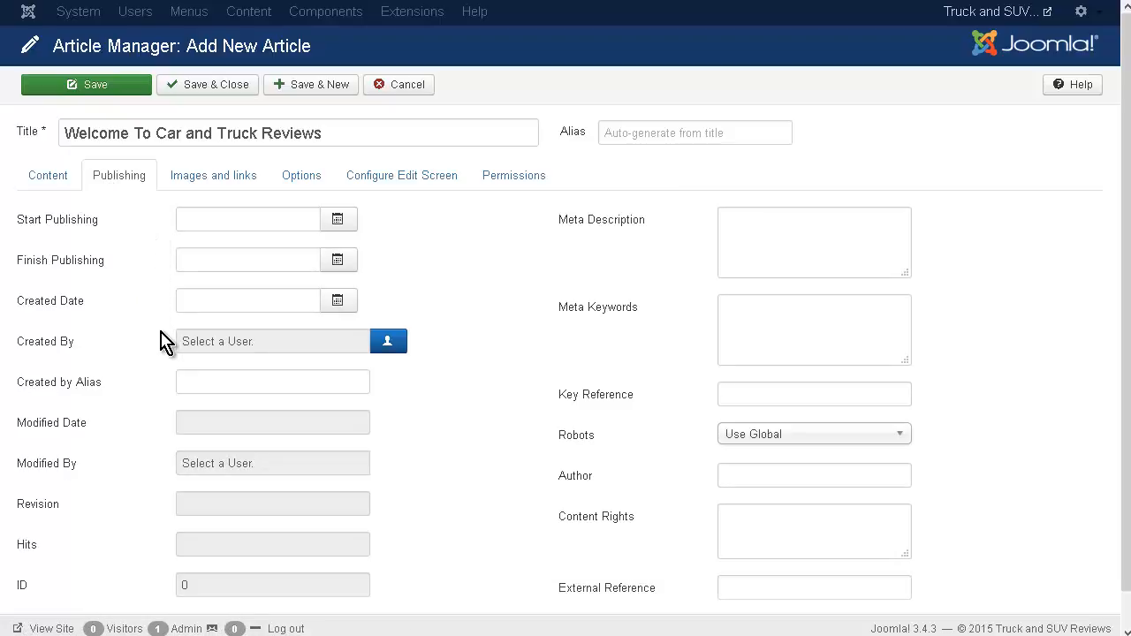
{"action": "scroll", "coordinate": [152, 336], "scroll_direction": "down", "scroll_amount": 1}
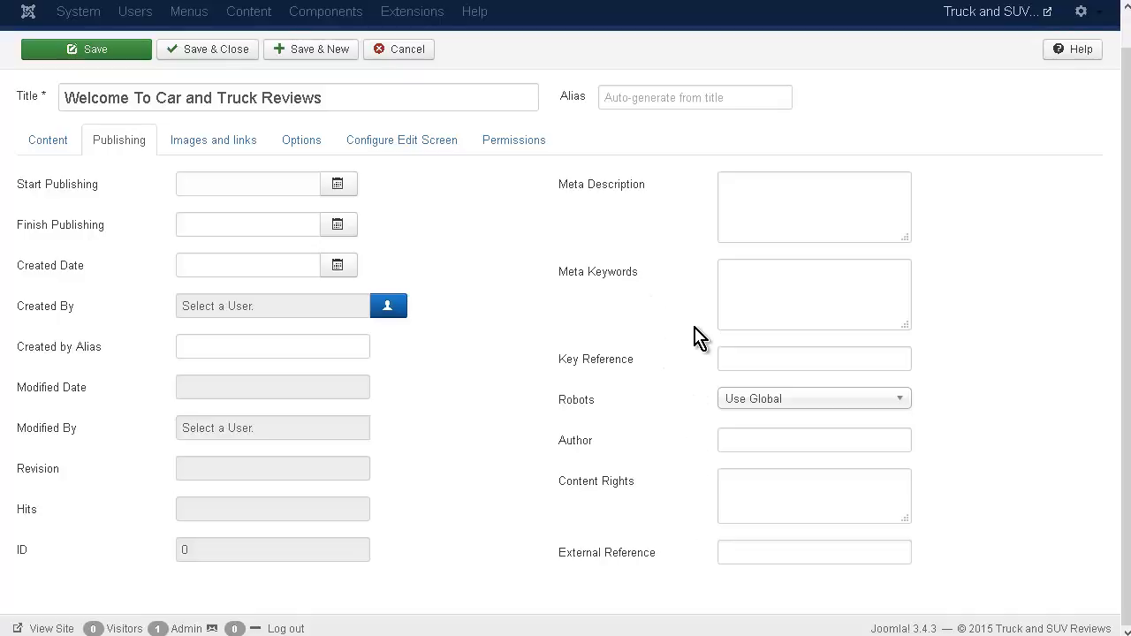
{"action": "scroll", "coordinate": [698, 340], "scroll_direction": "up", "scroll_amount": 1}
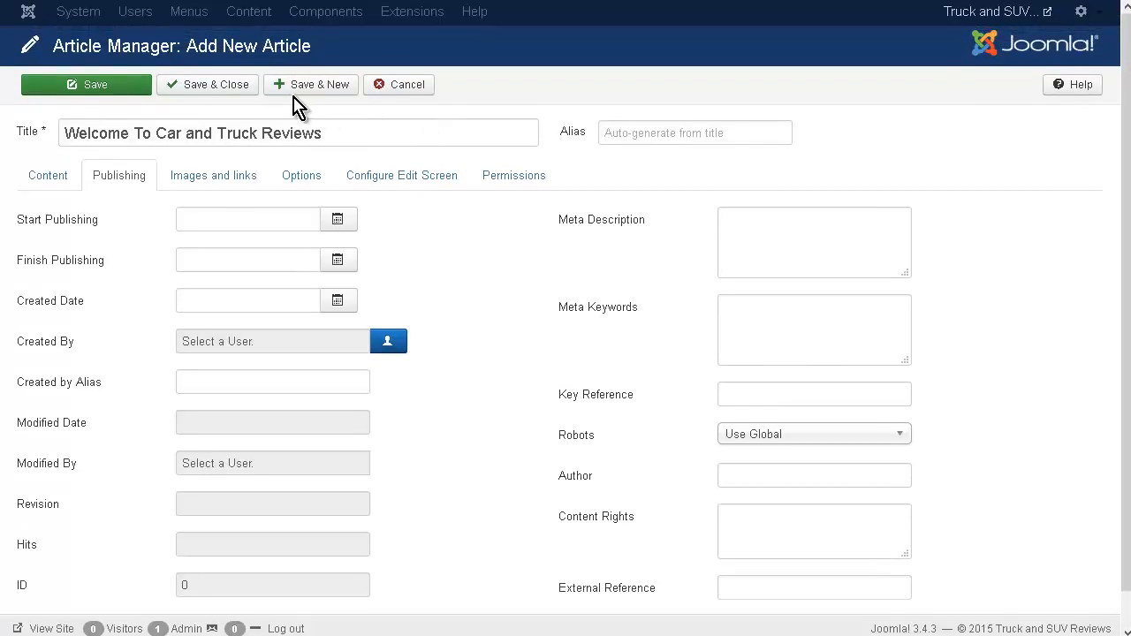
{"action": "left_click", "coordinate": [216, 91]}
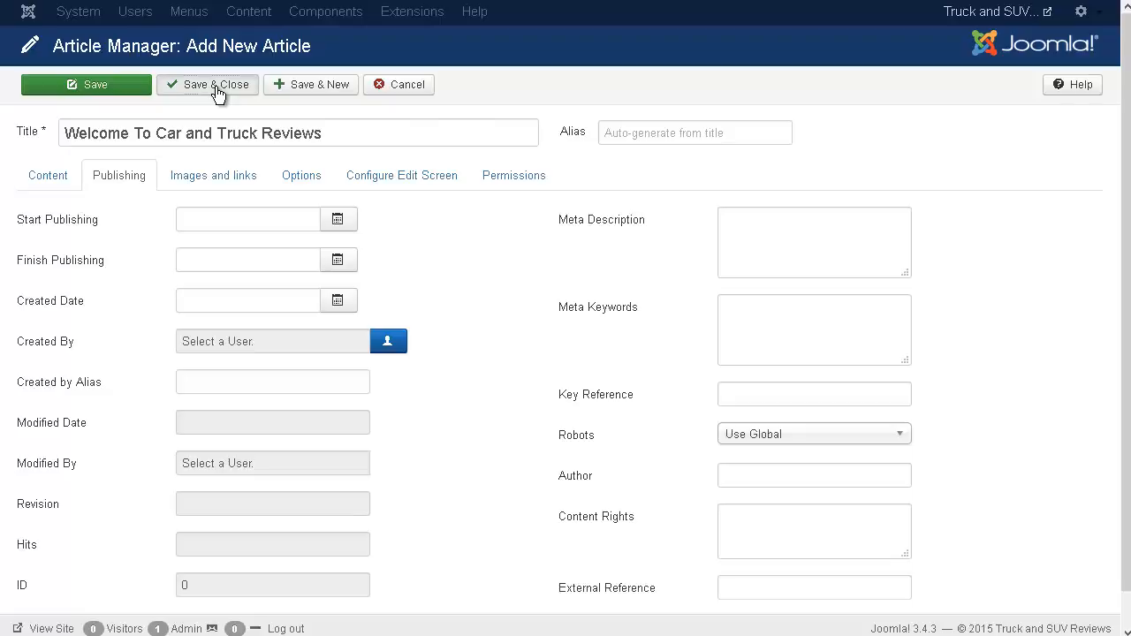
{"action": "left_click", "coordinate": [216, 91]}
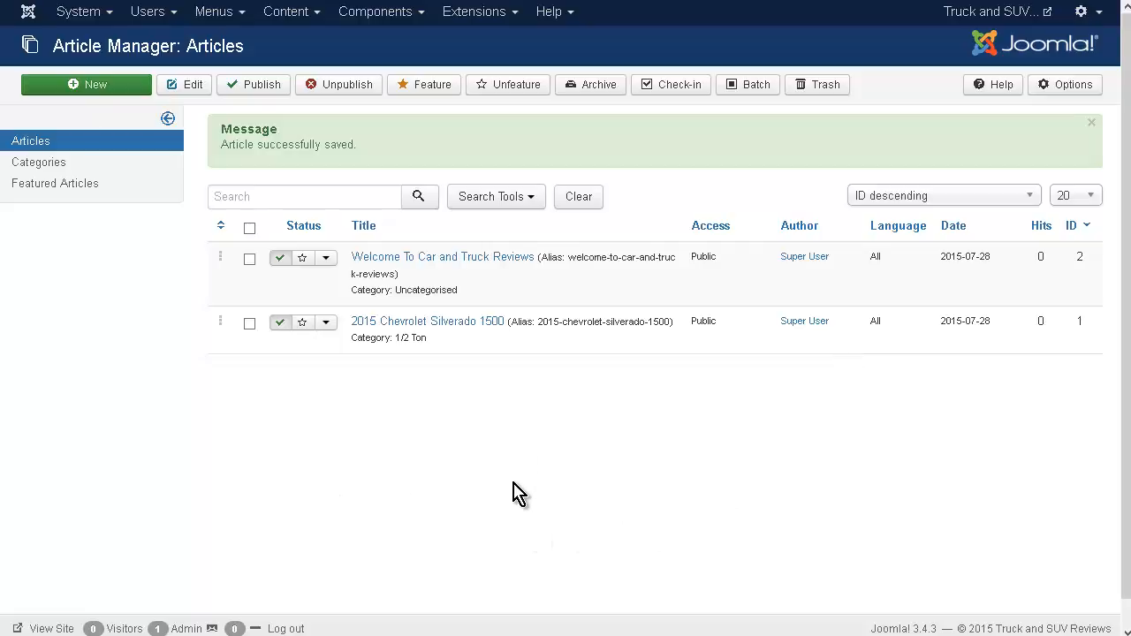
Start a new menu item in the Main Menu and set Home as its parent item.
{"action": "left_click", "coordinate": [221, 20]}
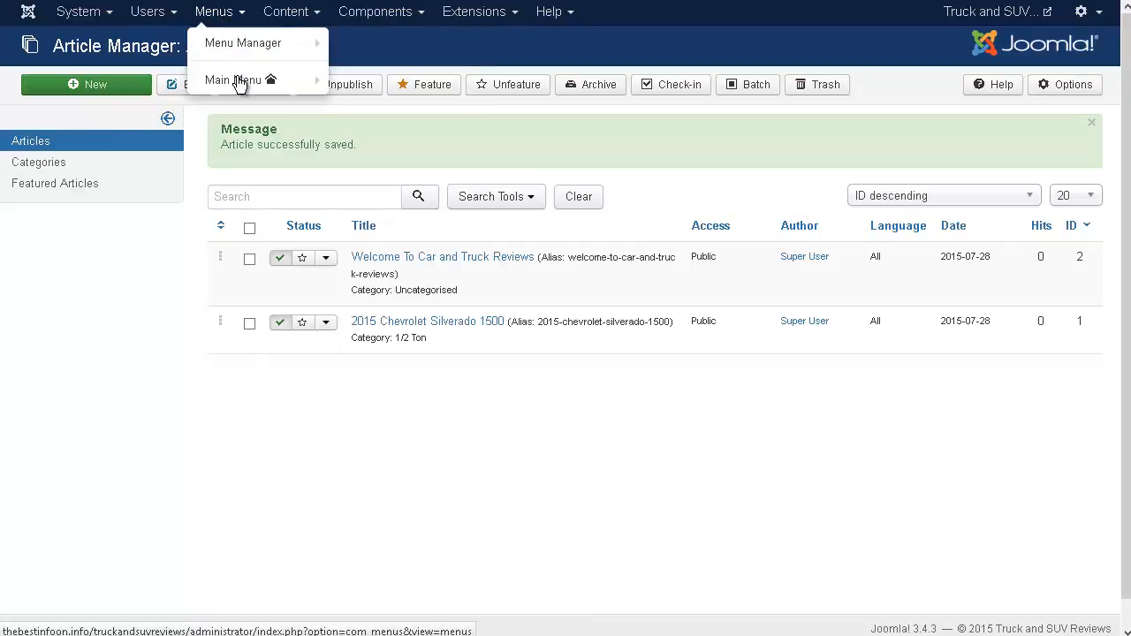
{"action": "mouse_move", "coordinate": [238, 83]}
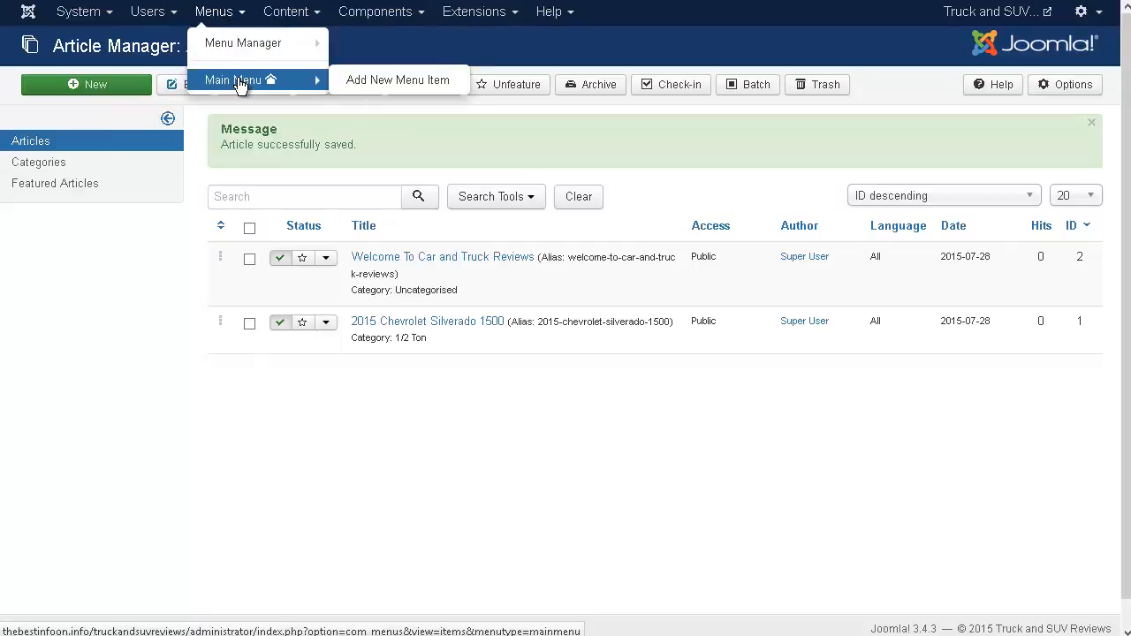
{"action": "left_click", "coordinate": [414, 88]}
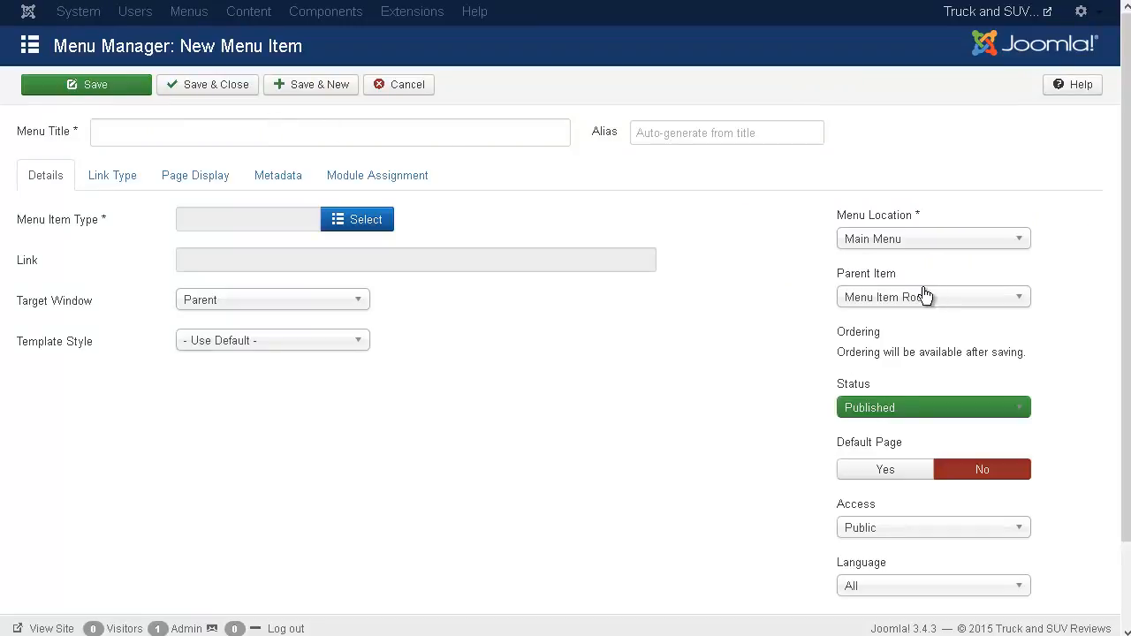
{"action": "left_click", "coordinate": [1019, 304]}
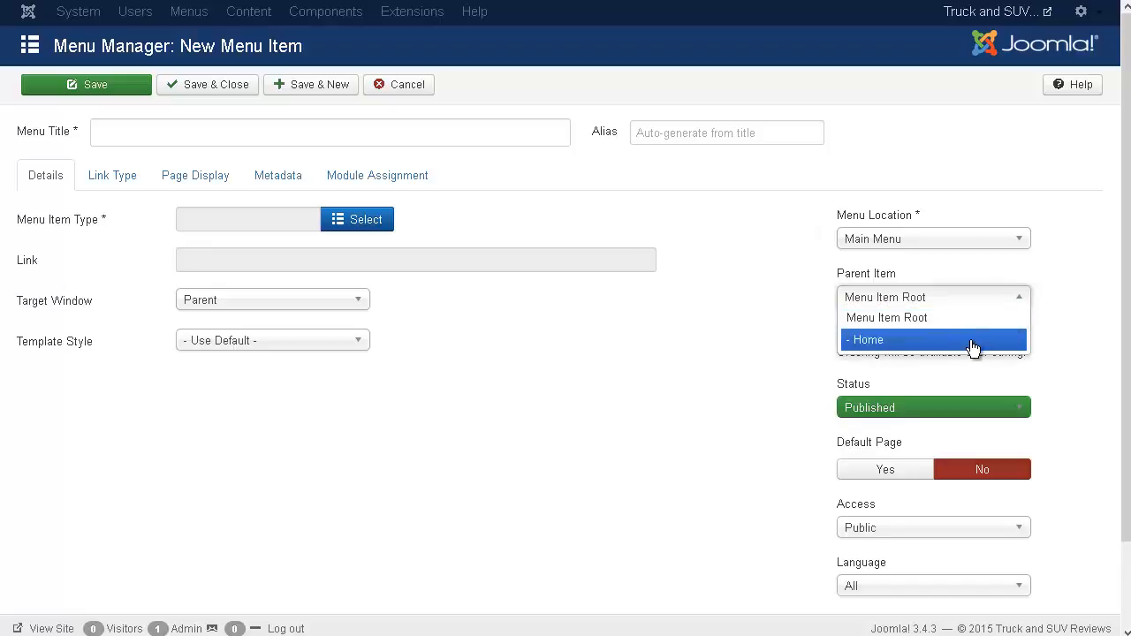
{"action": "left_click", "coordinate": [906, 340]}
{"action": "left_click", "coordinate": [1083, 294]}
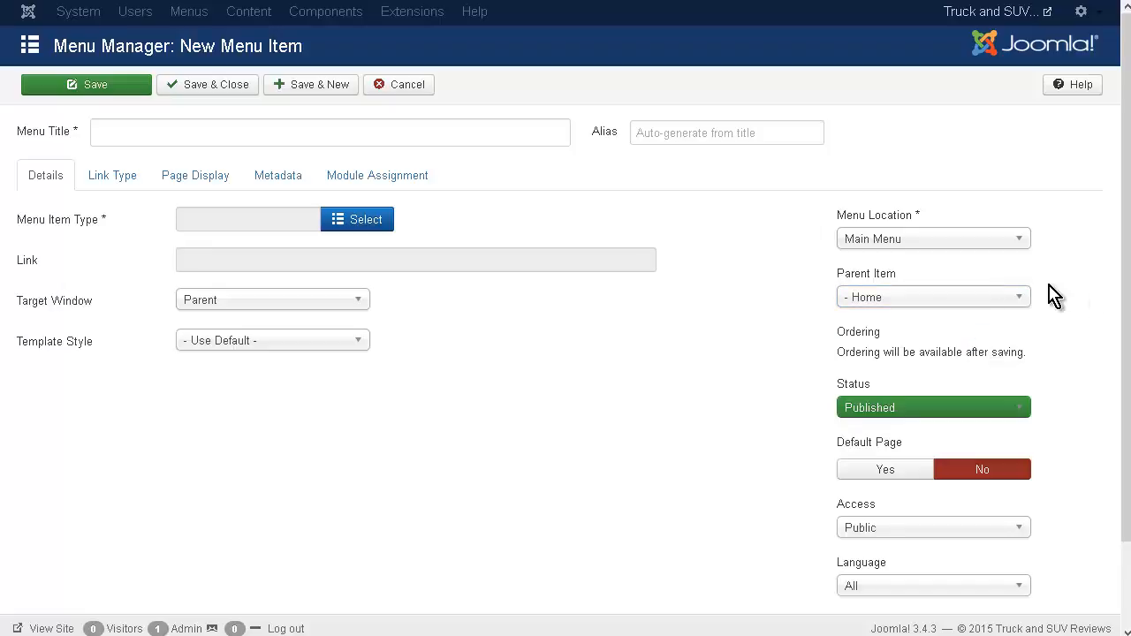
Set the menu item type to Single Article and link it to the "Welcome To Car and Truck Reviews" article.
{"action": "left_click", "coordinate": [366, 223]}
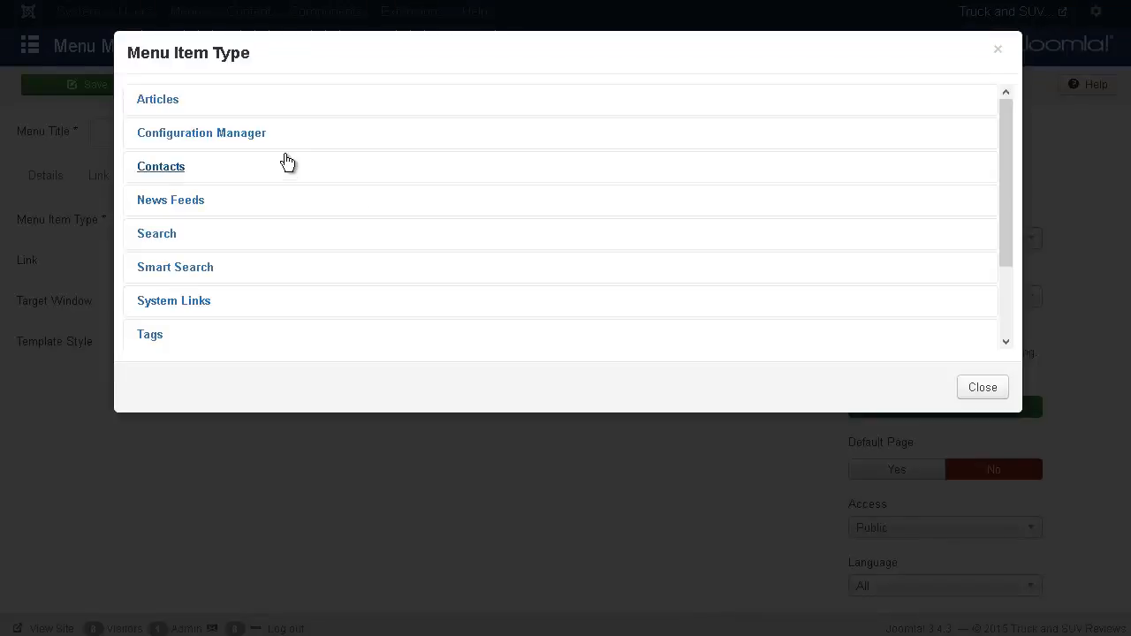
{"action": "left_click", "coordinate": [165, 109]}
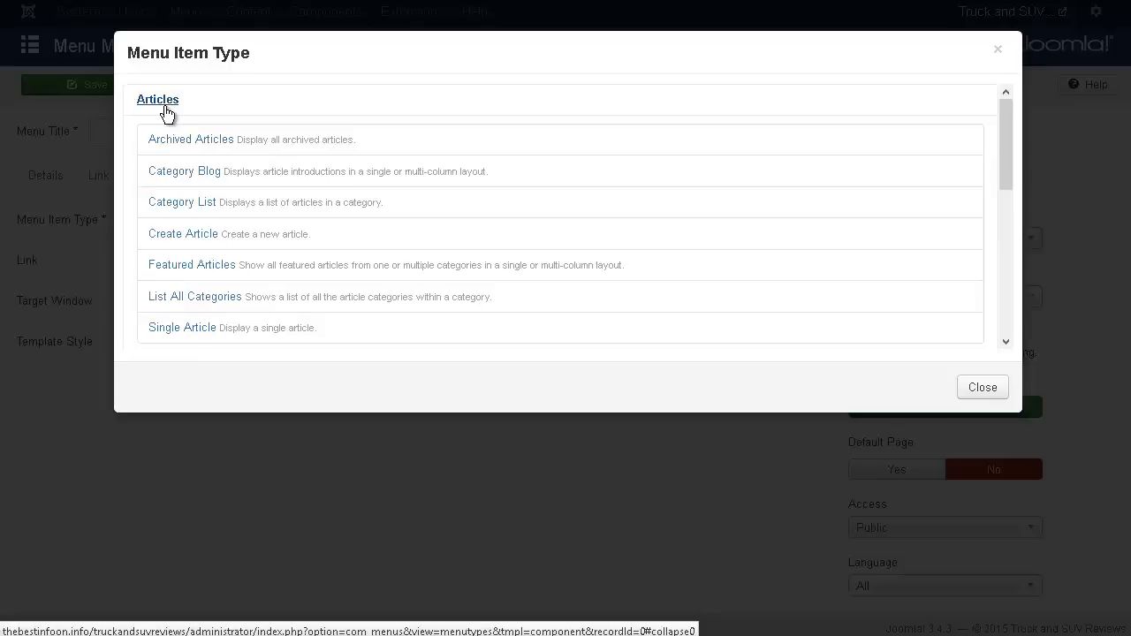
{"action": "left_click", "coordinate": [198, 327]}
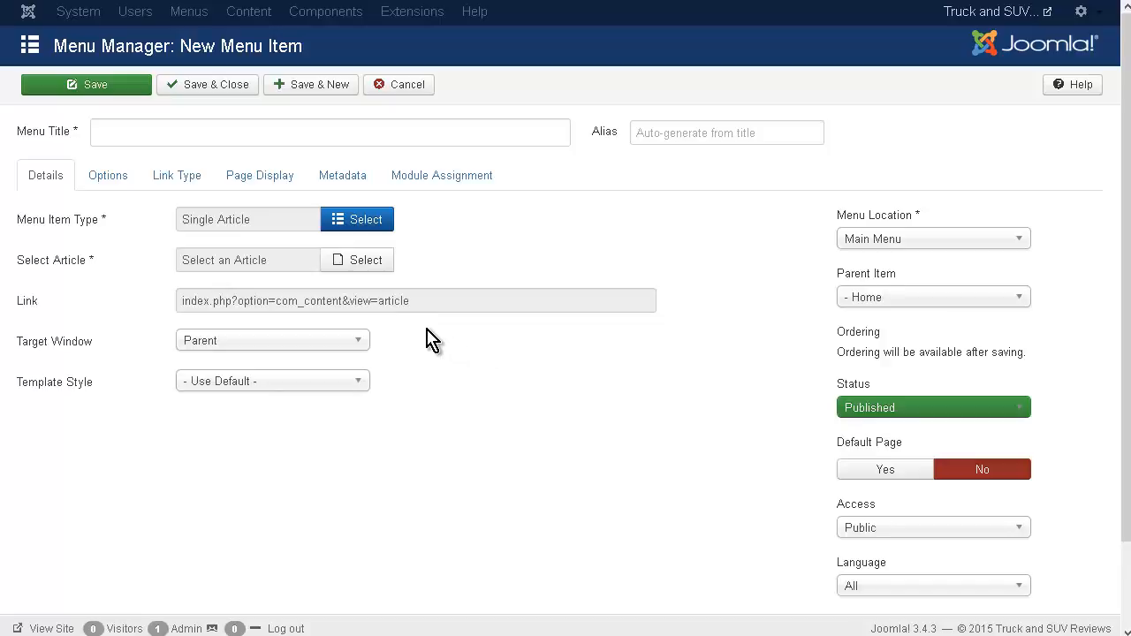
{"action": "left_click", "coordinate": [363, 261]}
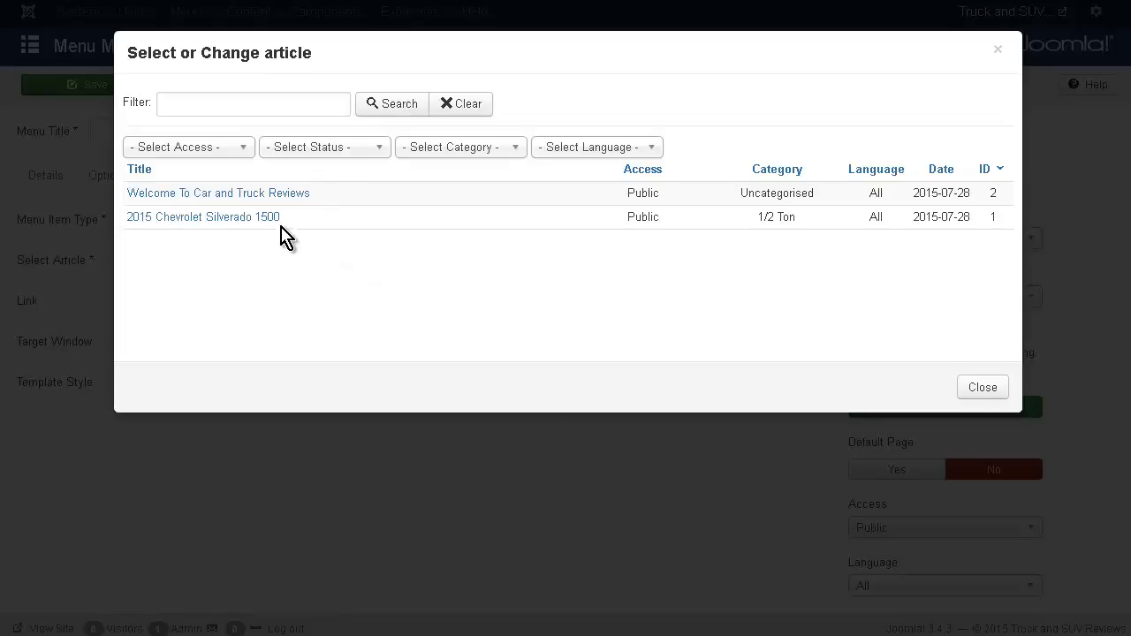
{"action": "left_click", "coordinate": [277, 195]}
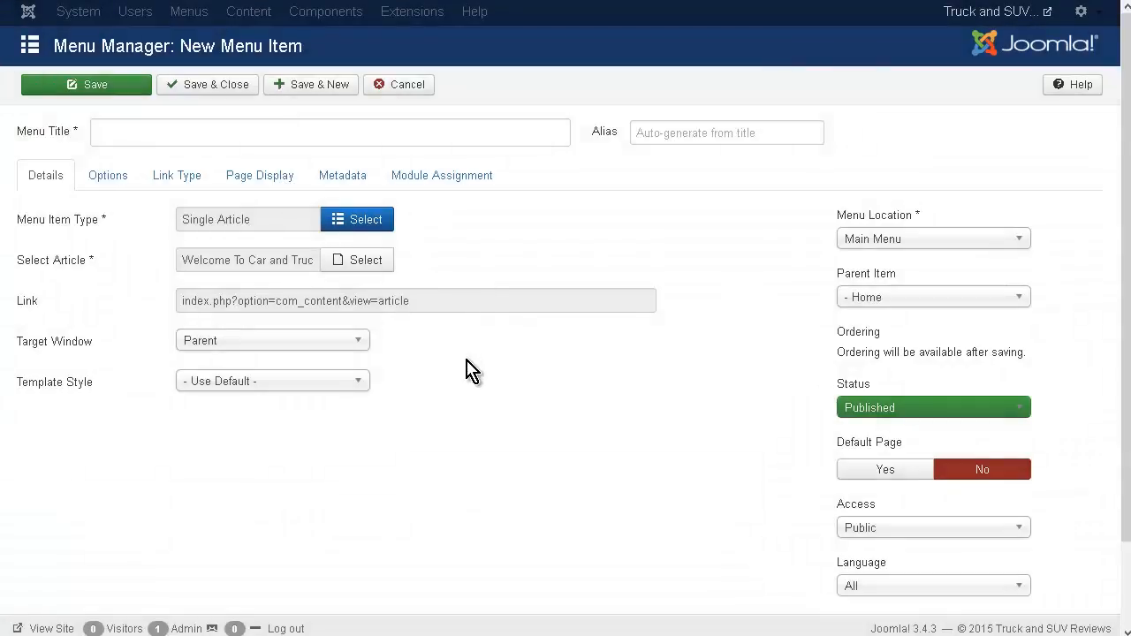
Make the new menu item the default page and check the target window choices, keeping Parent.
{"action": "left_click", "coordinate": [886, 474]}
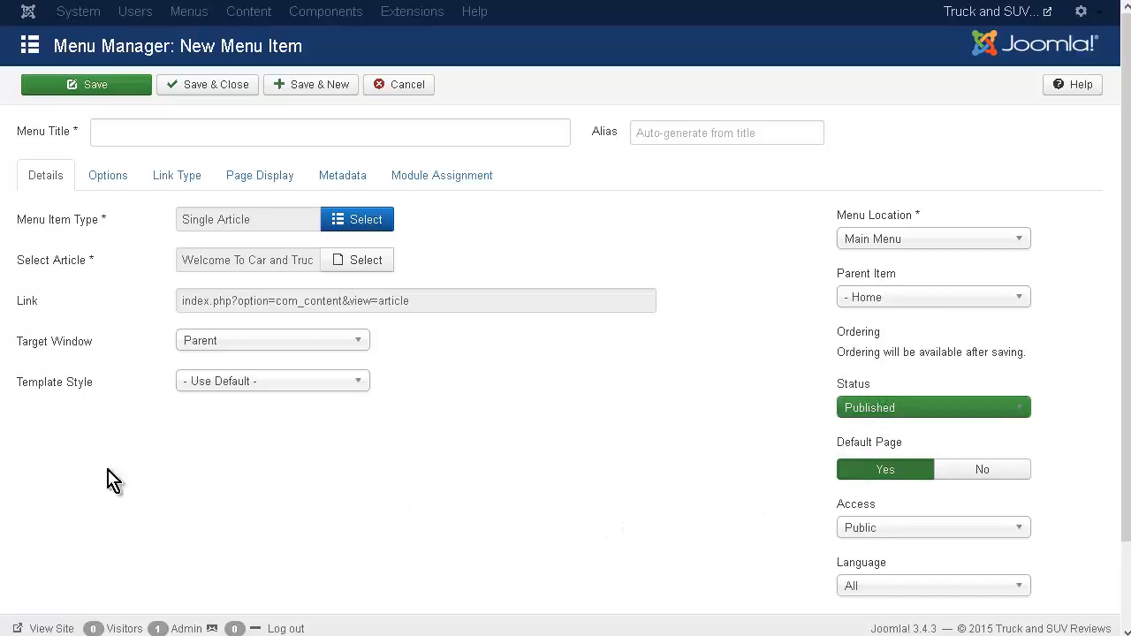
{"action": "left_click", "coordinate": [364, 343]}
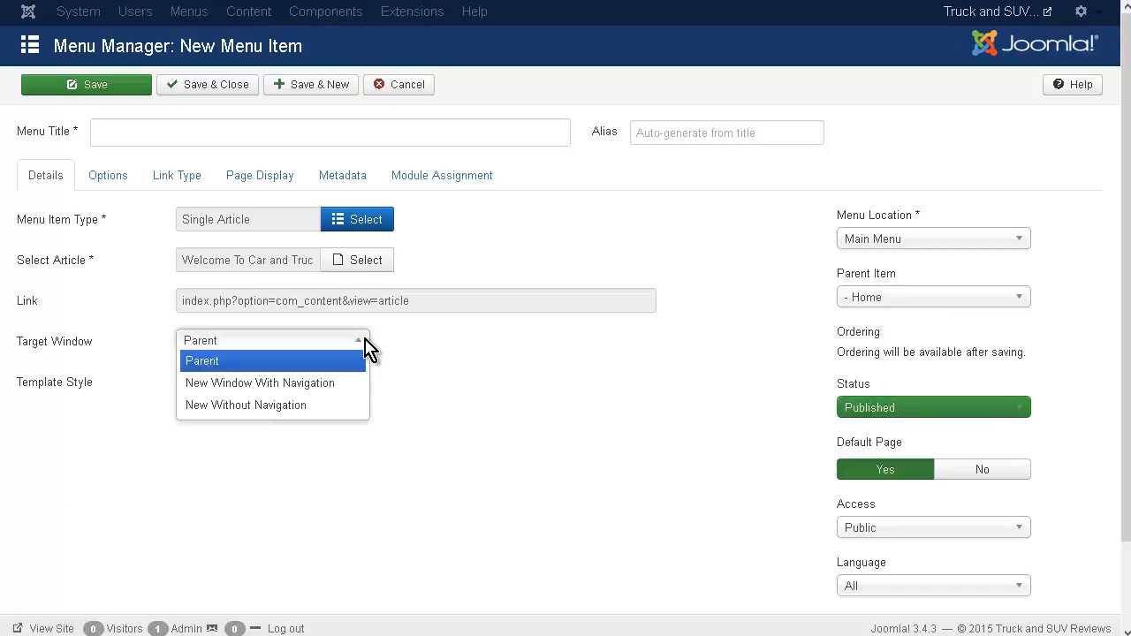
{"action": "left_click", "coordinate": [463, 480]}
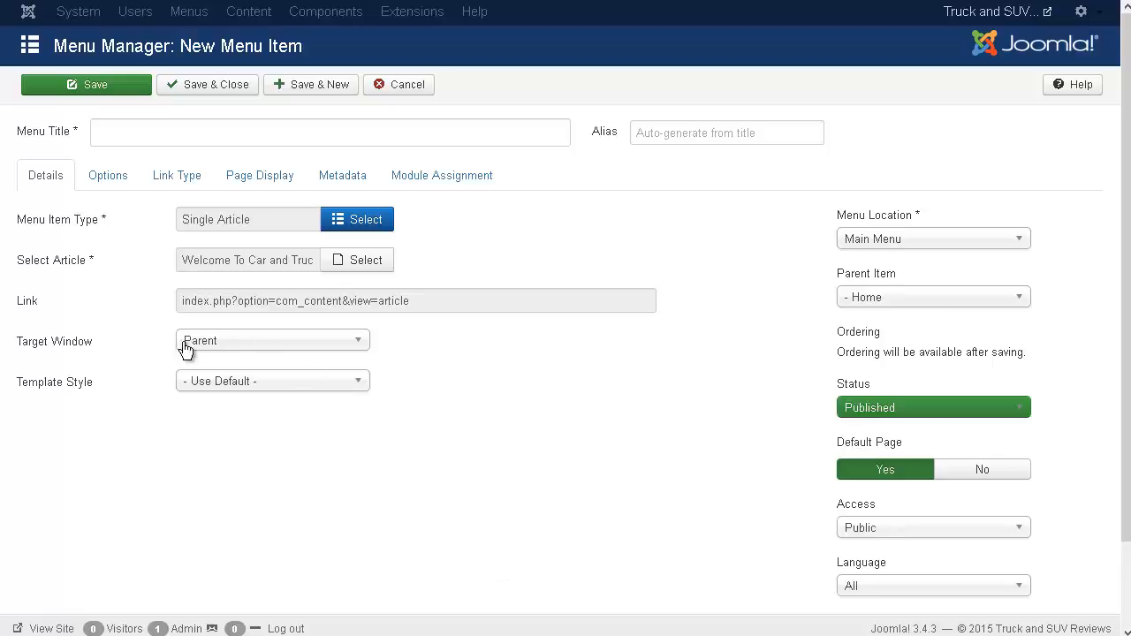
Examine the new menu item's article display options, link type, page display and metadata settings.
{"action": "left_click", "coordinate": [110, 177]}
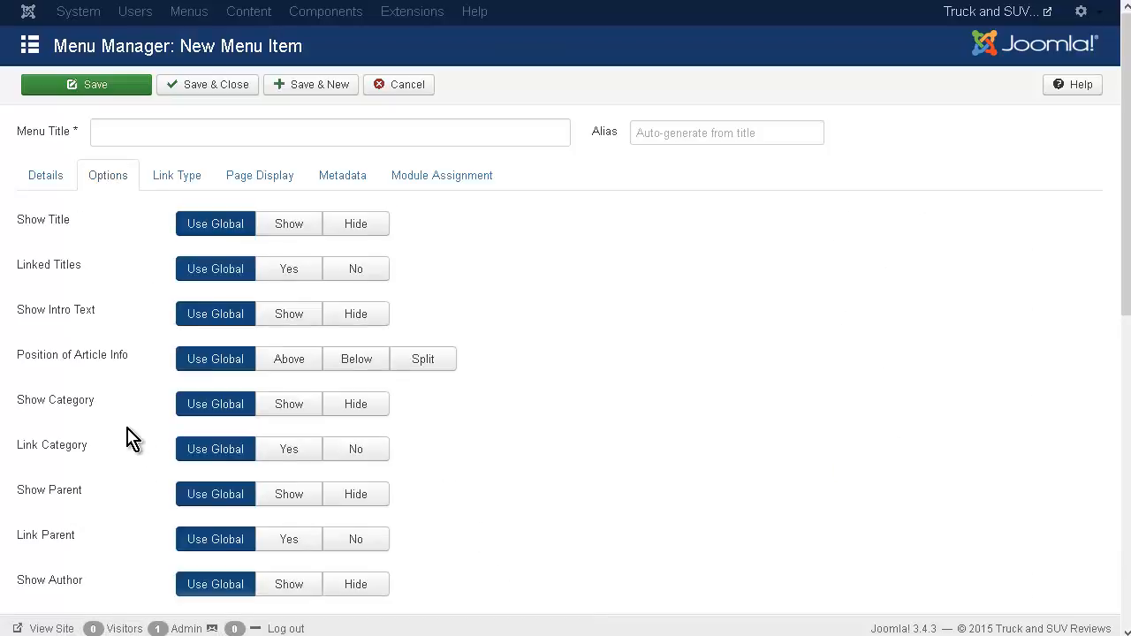
{"action": "scroll", "coordinate": [120, 501], "scroll_direction": "down", "scroll_amount": 3}
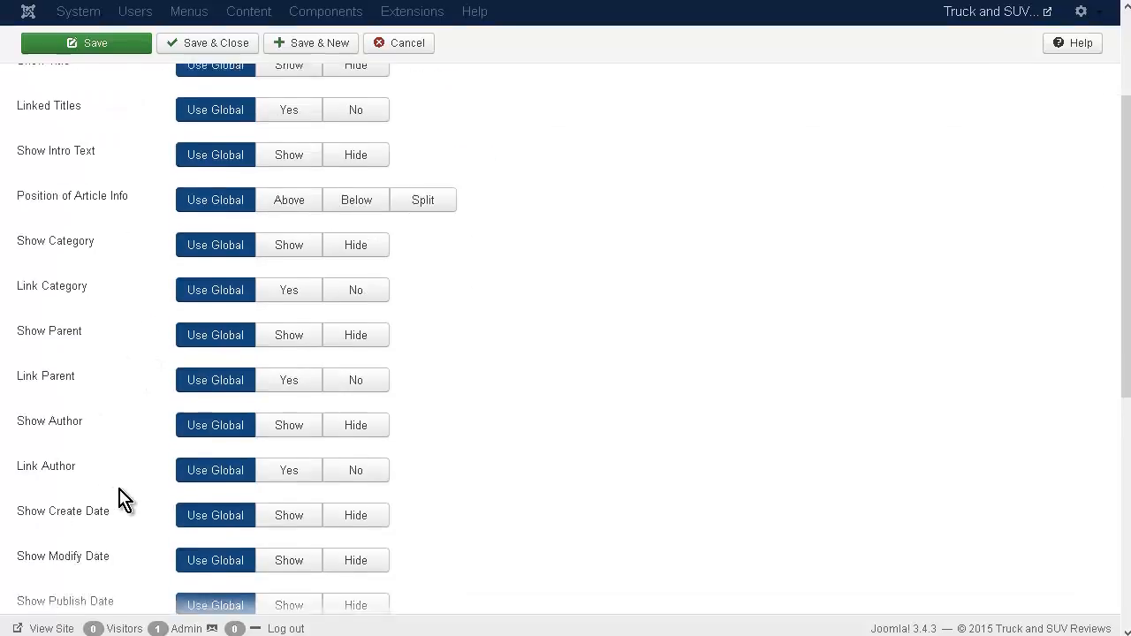
{"action": "scroll", "coordinate": [134, 512], "scroll_direction": "up", "scroll_amount": 3}
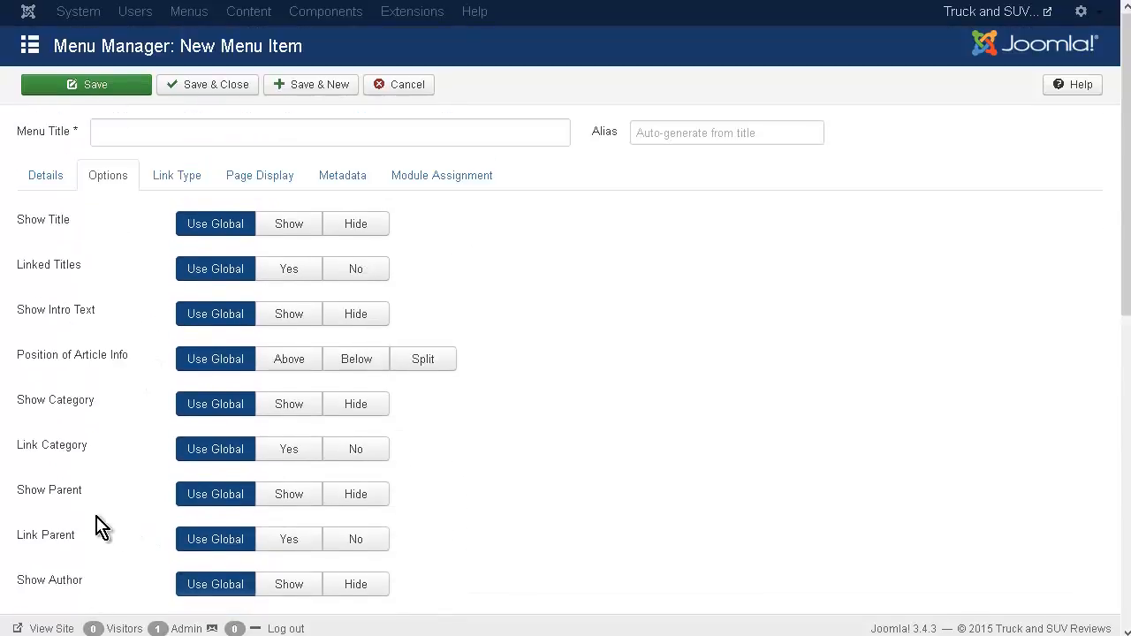
{"action": "left_click", "coordinate": [181, 179]}
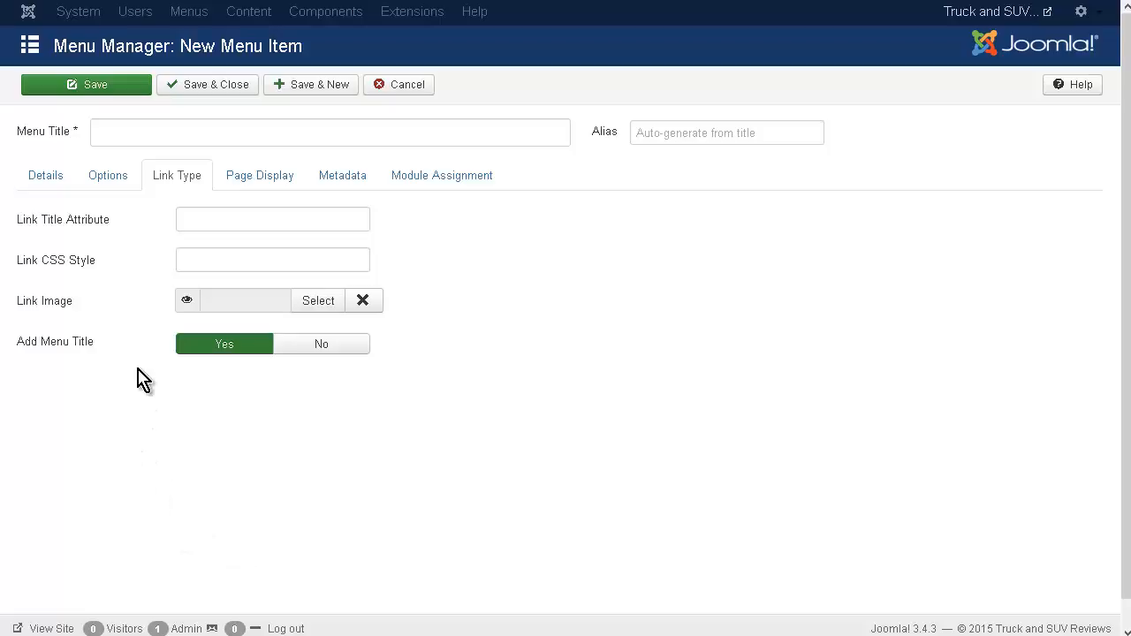
{"action": "left_click", "coordinate": [269, 180]}
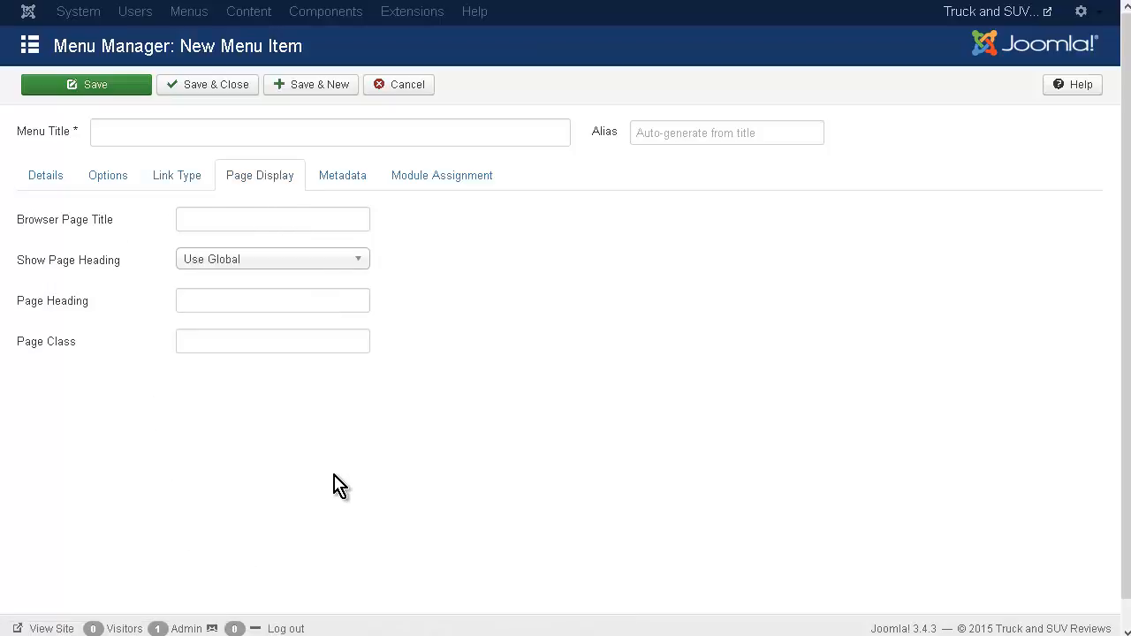
{"action": "left_click", "coordinate": [350, 185]}
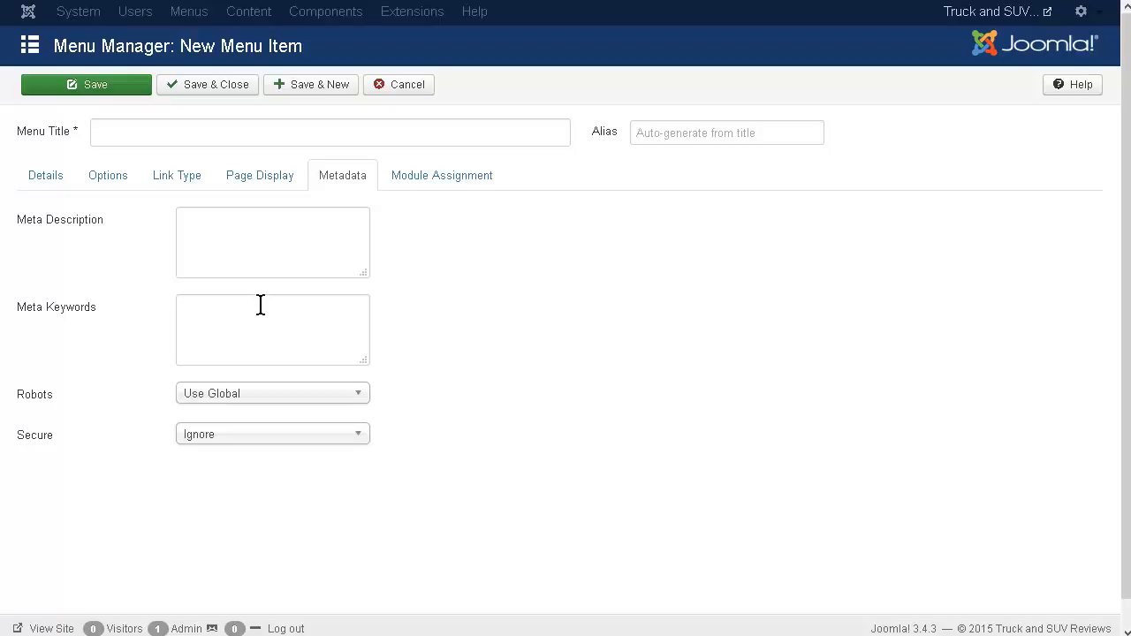
Check the new menu item's Robots choices, keeping Use Global, and review its module assignments.
{"action": "left_click", "coordinate": [366, 400]}
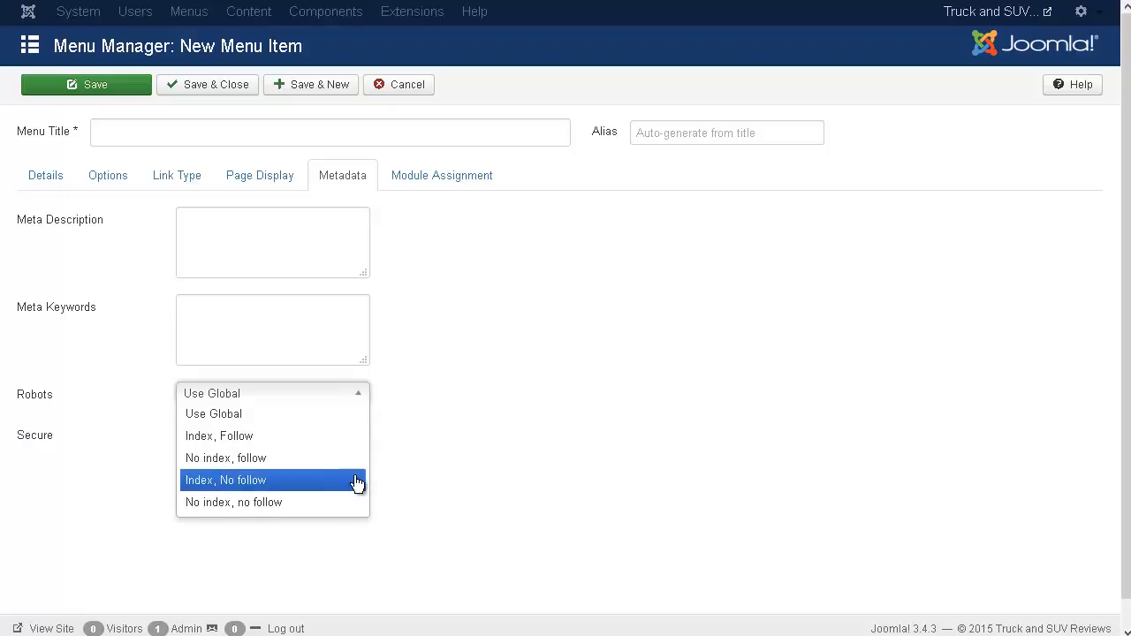
{"action": "left_click", "coordinate": [488, 456]}
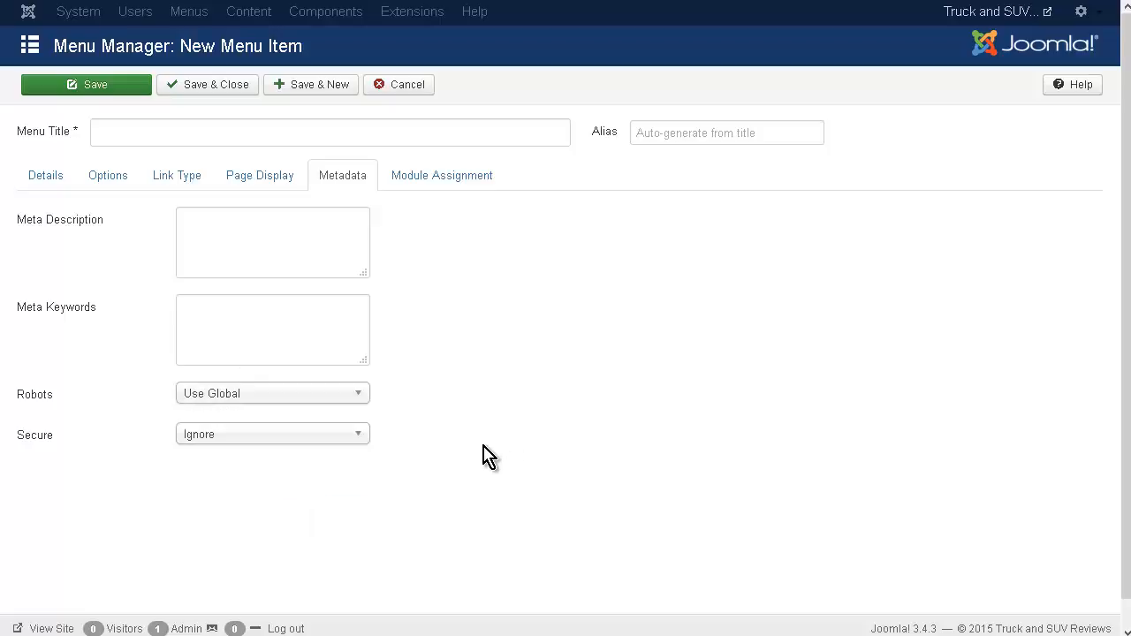
{"action": "left_click", "coordinate": [423, 188]}
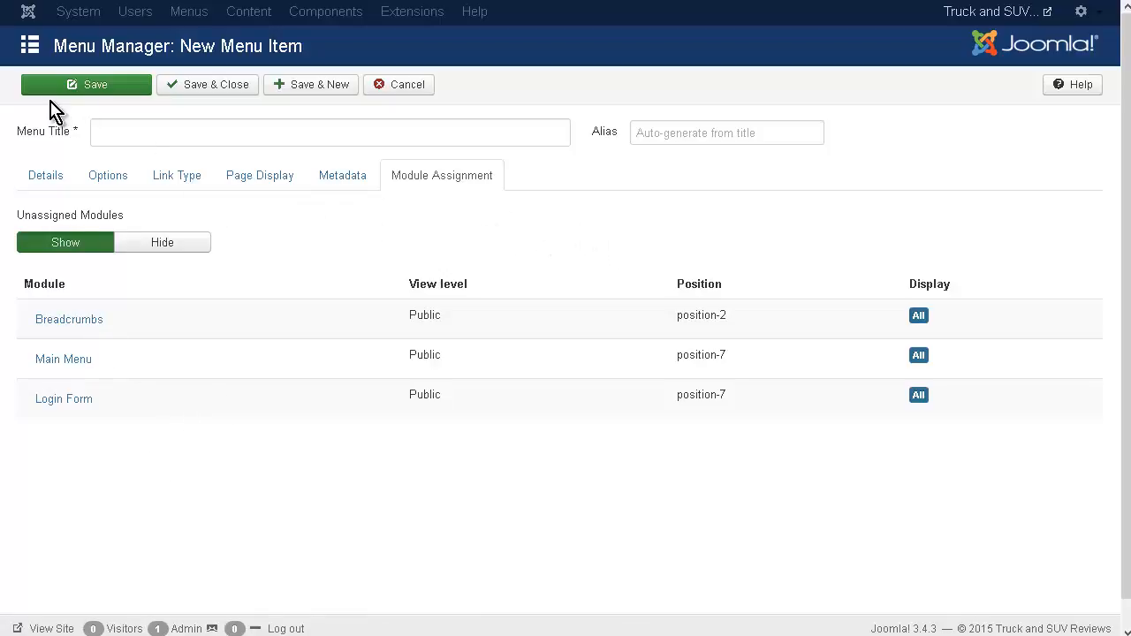
Title the new menu item "Home", then save and close it.
{"action": "left_click", "coordinate": [225, 86]}
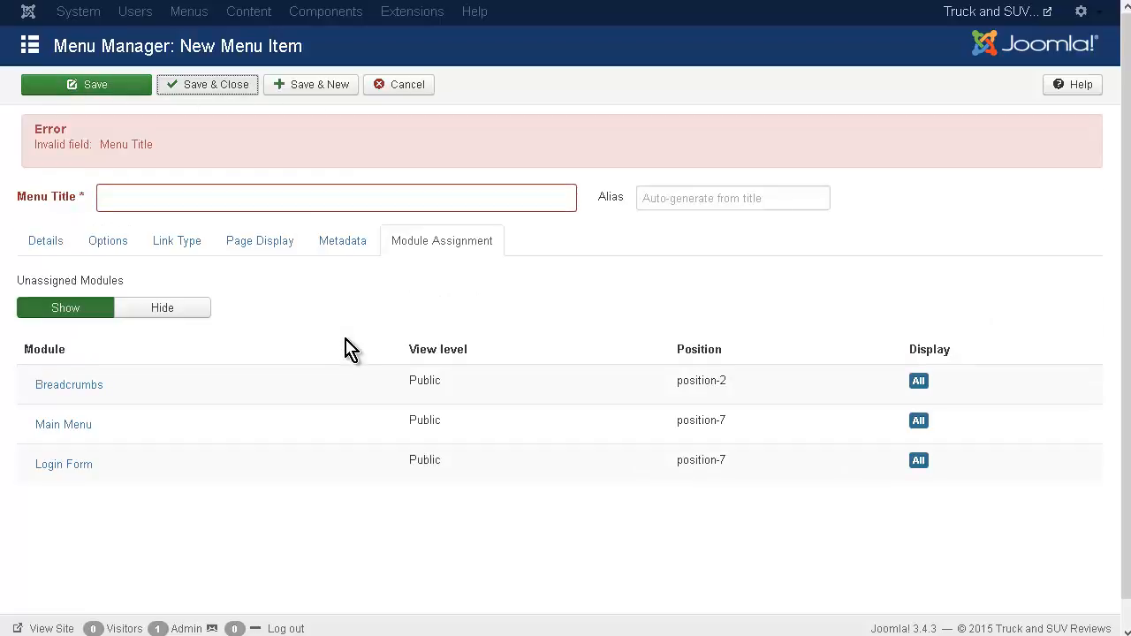
{"action": "left_click", "coordinate": [71, 244]}
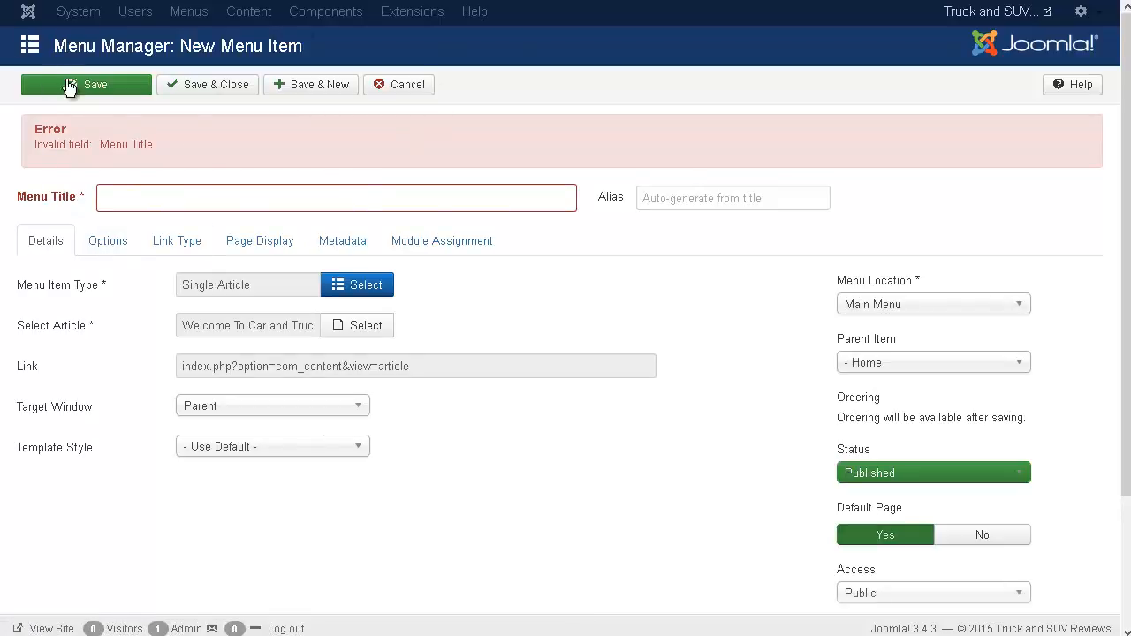
{"action": "left_click", "coordinate": [144, 198]}
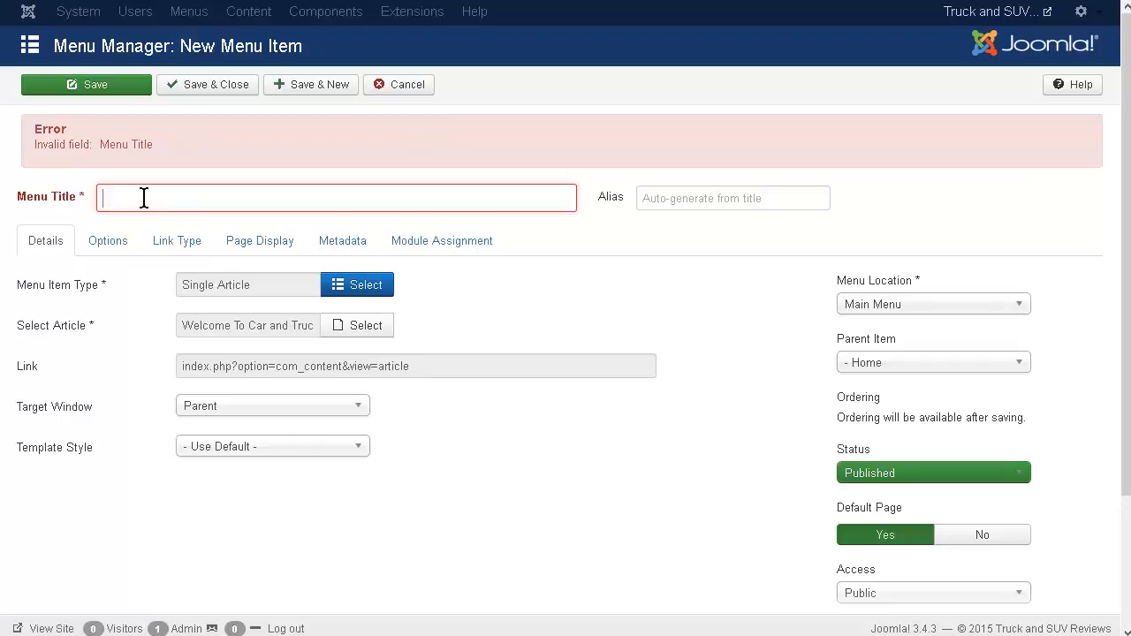
{"action": "type", "text": "Ho"}
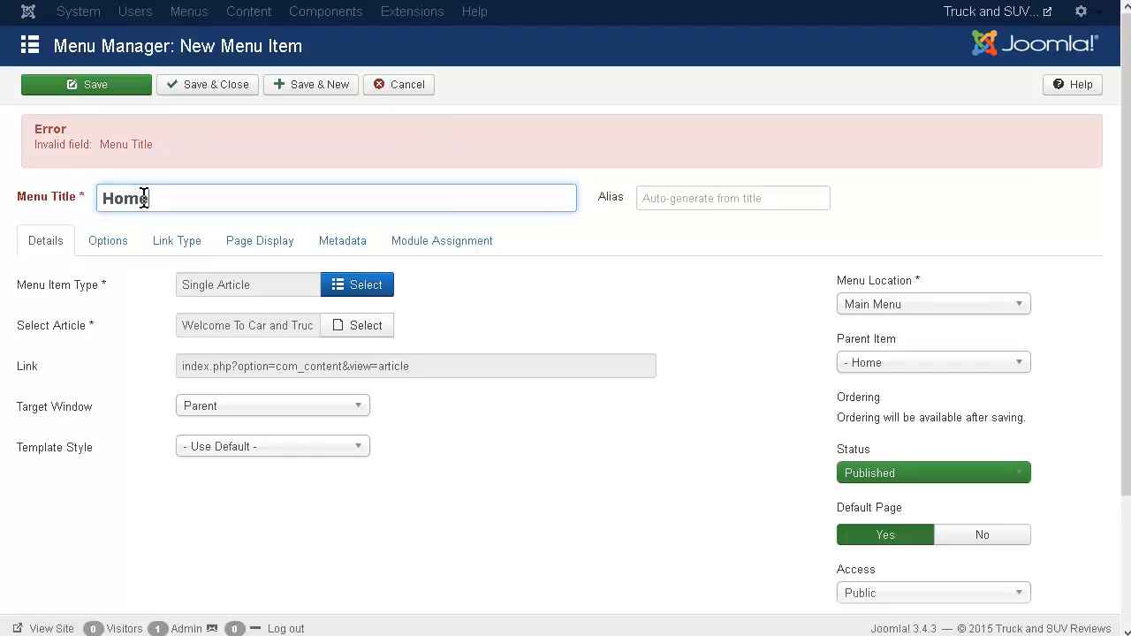
{"action": "type", "text": "me"}
{"action": "left_click", "coordinate": [203, 88]}
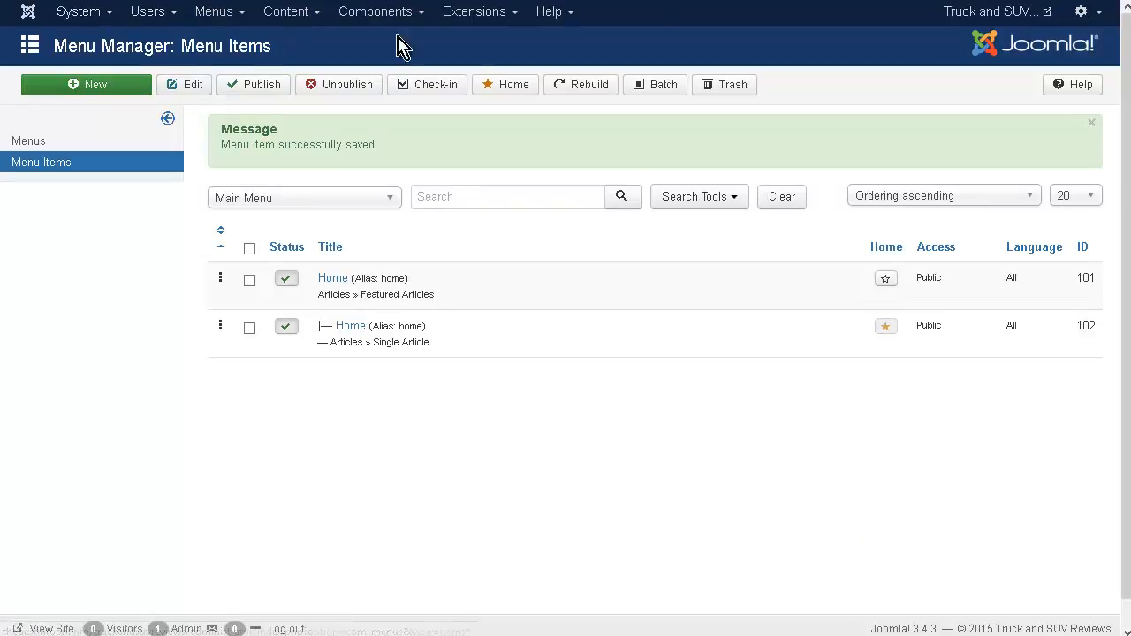
View the public site's home page and read through the welcome article and its article info line.
{"action": "left_click", "coordinate": [977, 12]}
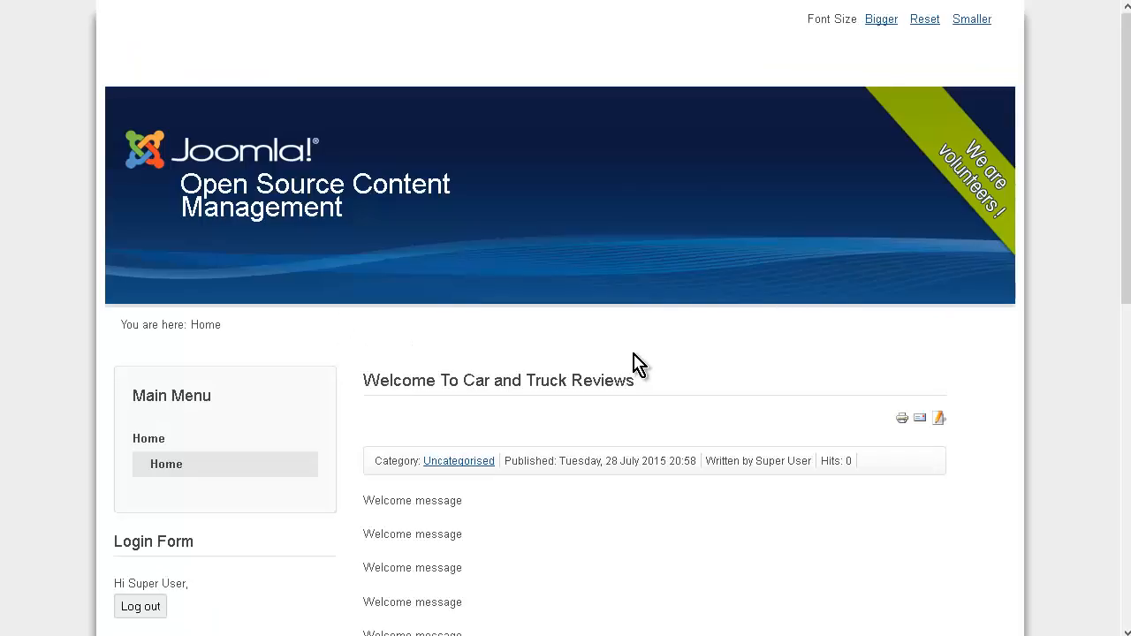
{"action": "scroll", "coordinate": [626, 353], "scroll_direction": "down", "scroll_amount": 1}
{"action": "scroll", "coordinate": [624, 353], "scroll_direction": "down", "scroll_amount": 3}
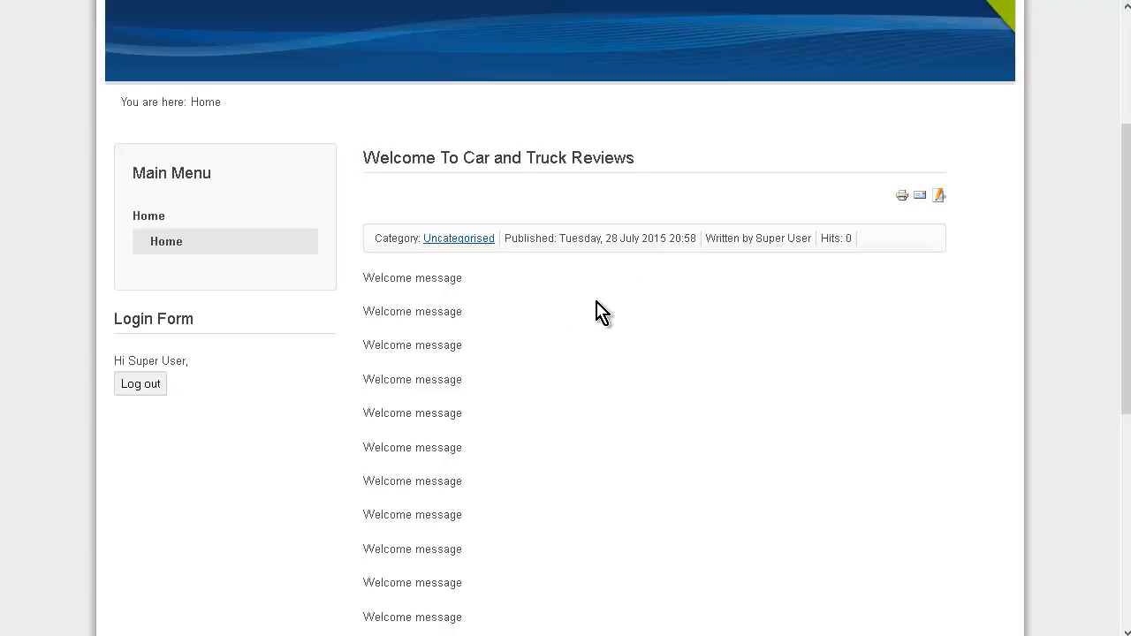
{"action": "scroll", "coordinate": [557, 324], "scroll_direction": "down", "scroll_amount": 6}
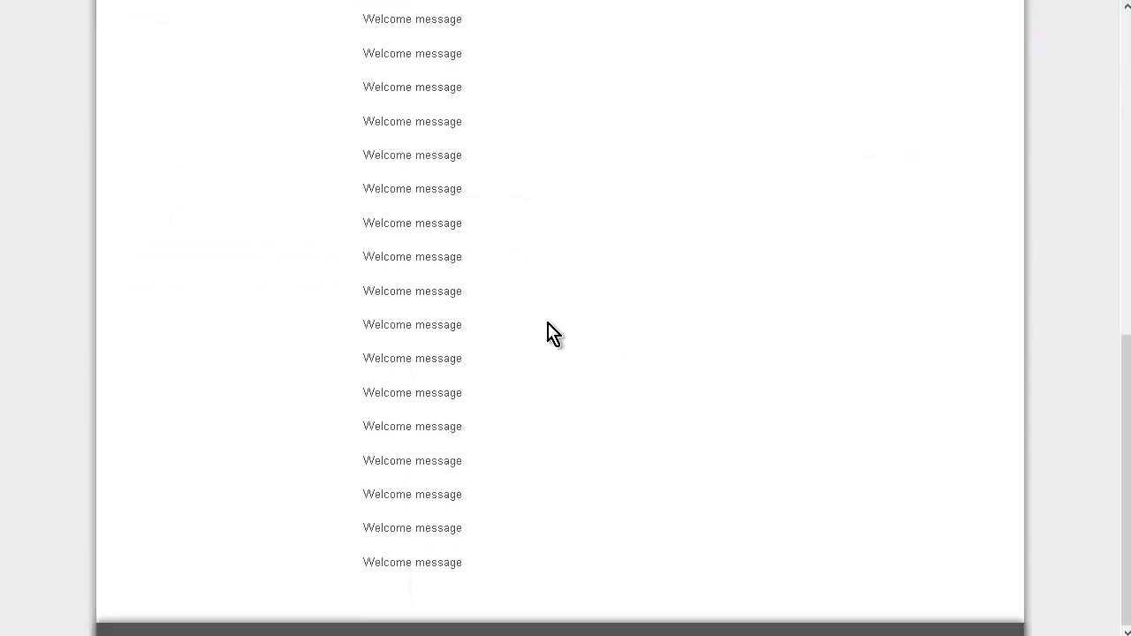
{"action": "scroll", "coordinate": [553, 321], "scroll_direction": "up", "scroll_amount": 6}
{"action": "scroll", "coordinate": [560, 333], "scroll_direction": "down", "scroll_amount": 2}
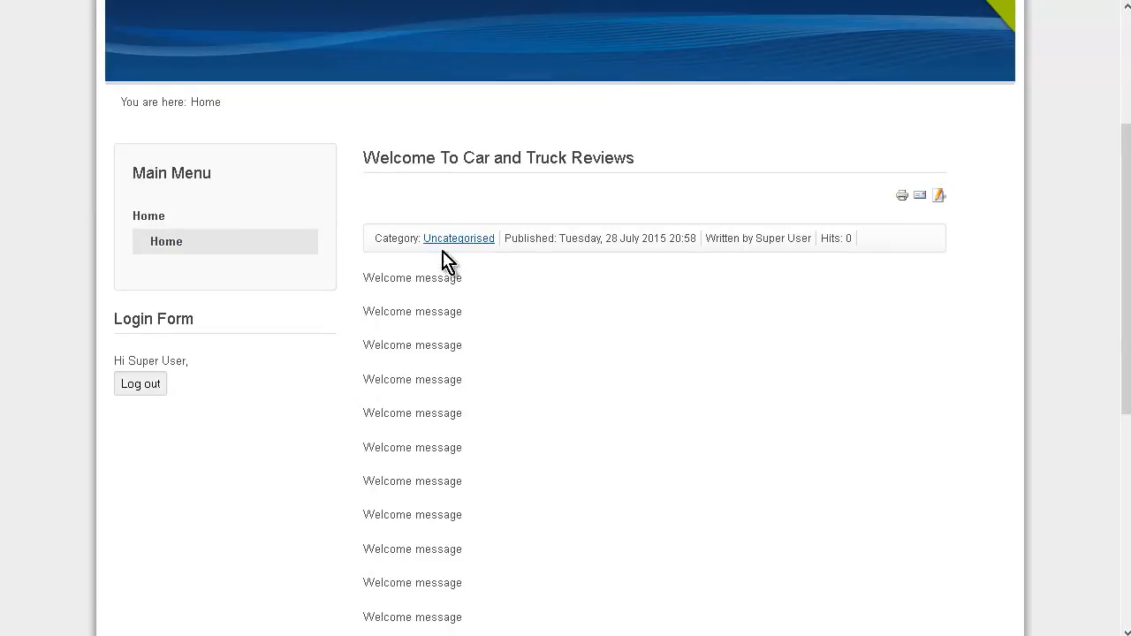
{"action": "scroll", "coordinate": [693, 442], "scroll_direction": "up", "scroll_amount": 2}
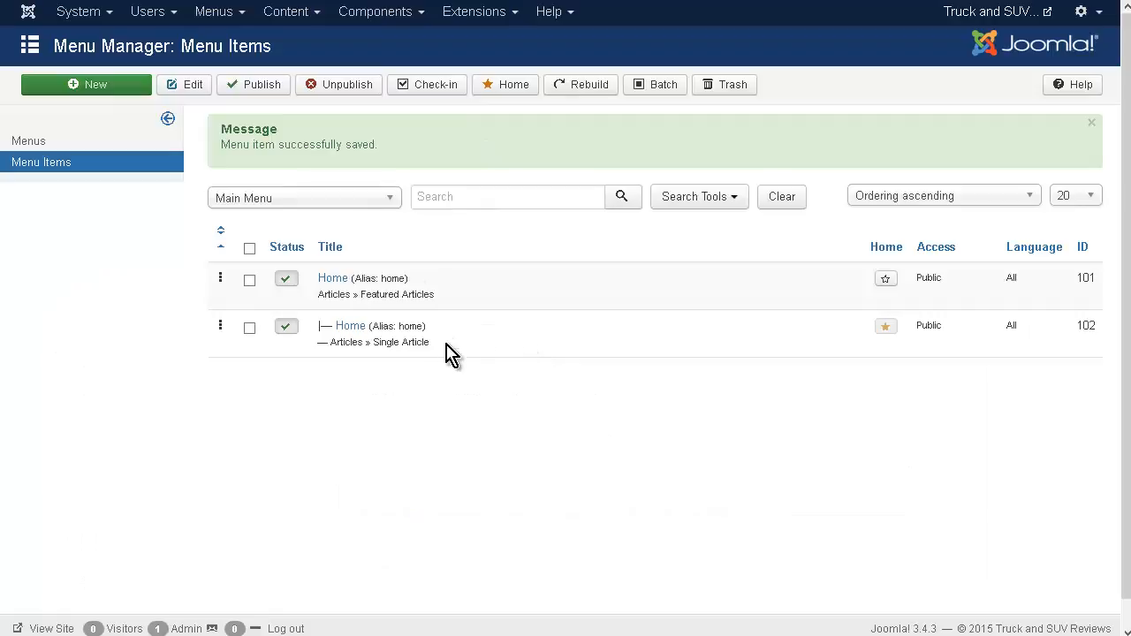
Open the Single Article Home menu item's display options and set Show Category to Hide and Link Category to No.
{"action": "left_click", "coordinate": [346, 326]}
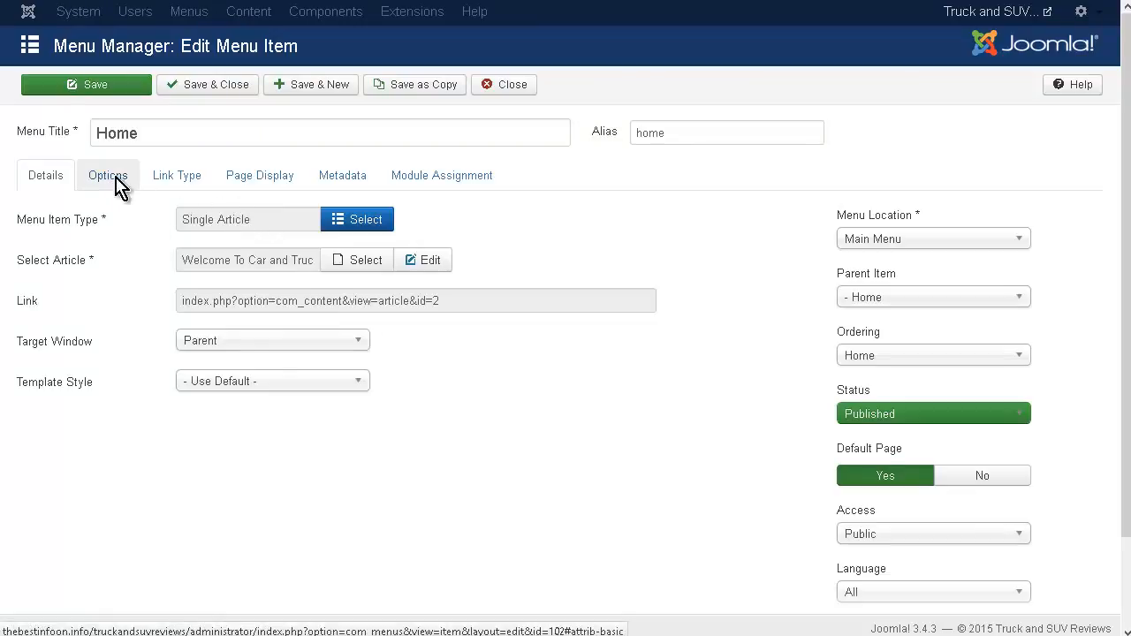
{"action": "left_click", "coordinate": [118, 184]}
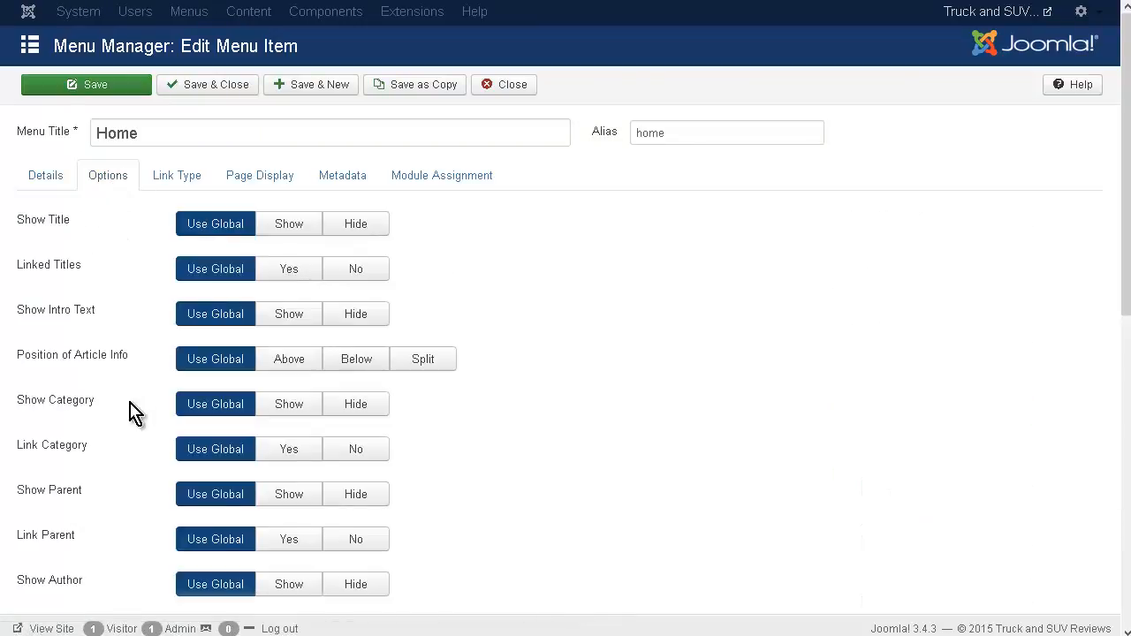
{"action": "left_click", "coordinate": [375, 416]}
{"action": "scroll", "coordinate": [437, 421], "scroll_direction": "down", "scroll_amount": 2}
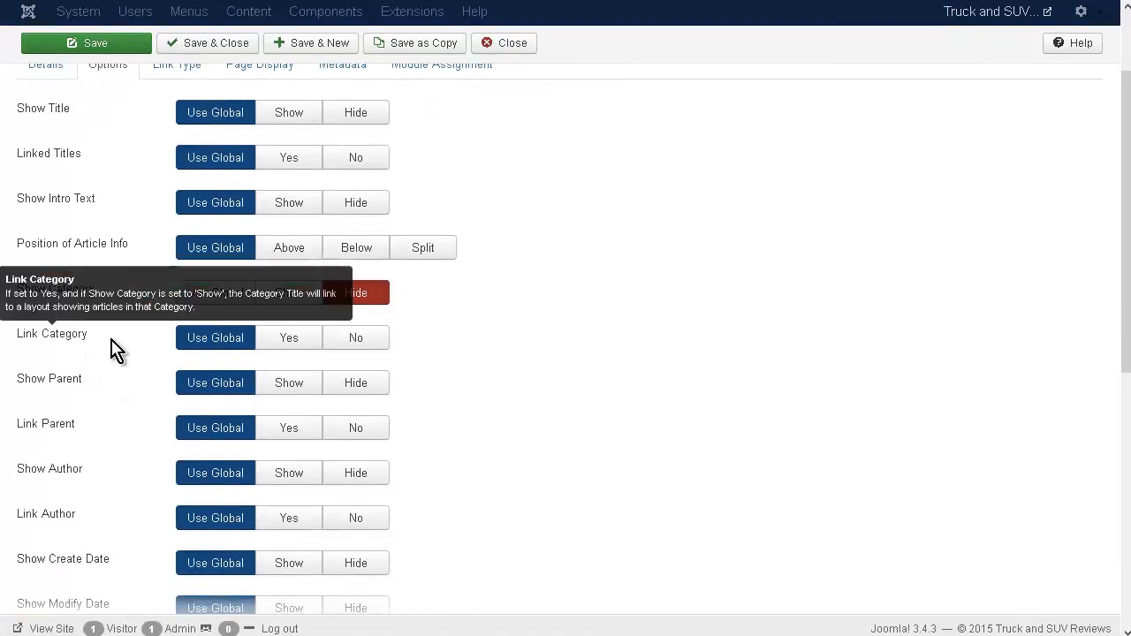
{"action": "left_click", "coordinate": [365, 345]}
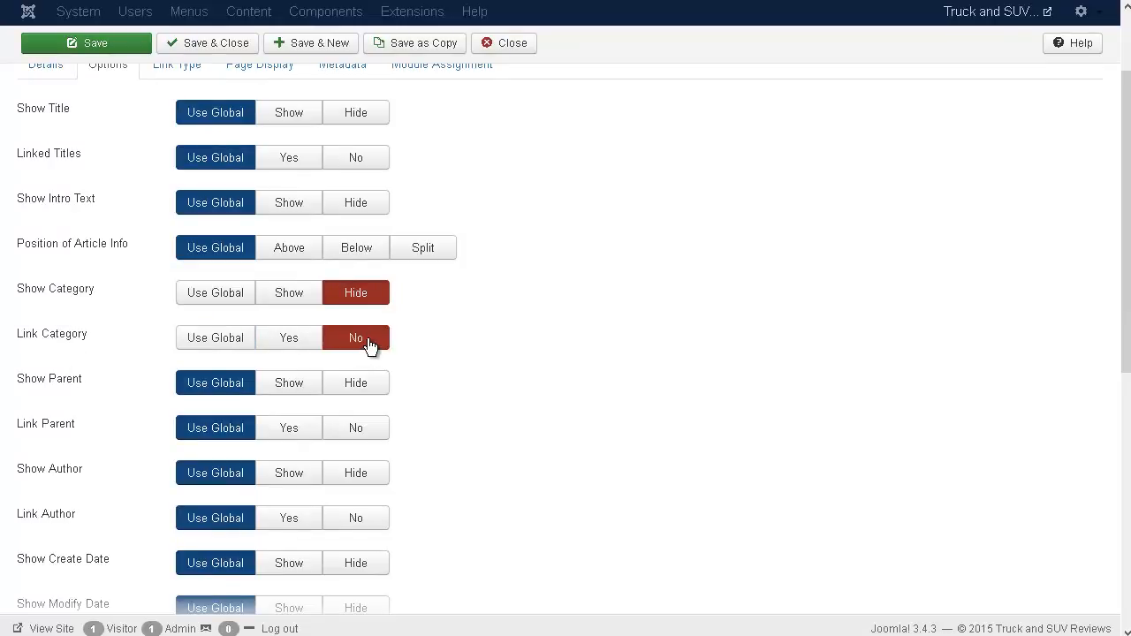
Hide the author and the create, modify and publish dates for the Home menu item, then save and close it.
{"action": "scroll", "coordinate": [415, 347], "scroll_direction": "down", "scroll_amount": 2}
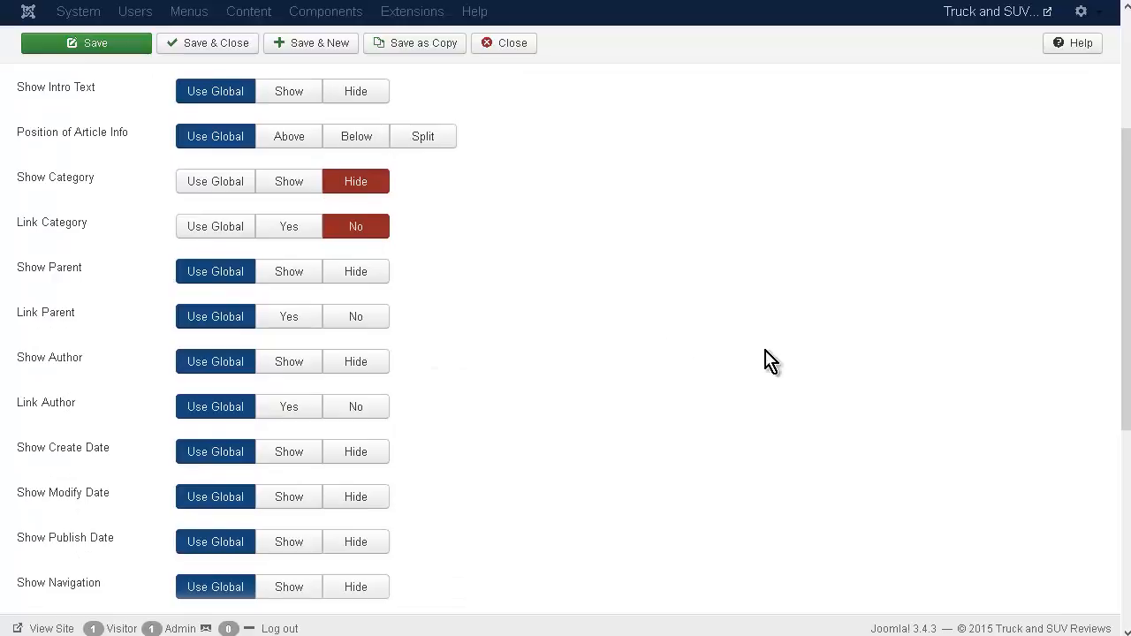
{"action": "left_click", "coordinate": [378, 367]}
{"action": "scroll", "coordinate": [629, 387], "scroll_direction": "down", "scroll_amount": 2}
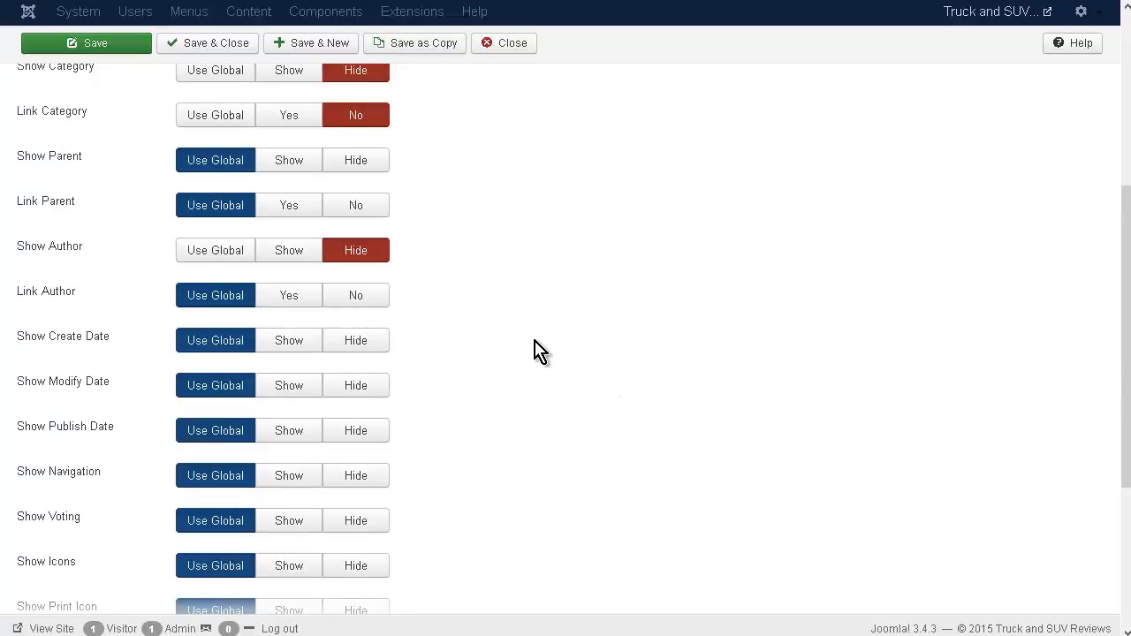
{"action": "left_click", "coordinate": [359, 343]}
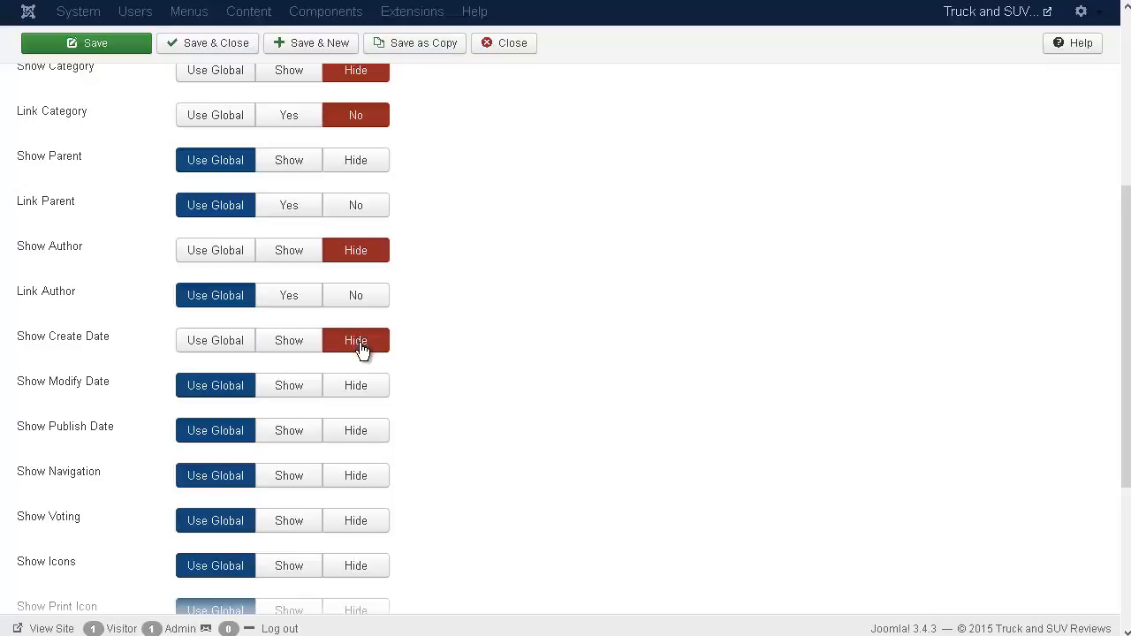
{"action": "left_click", "coordinate": [365, 389]}
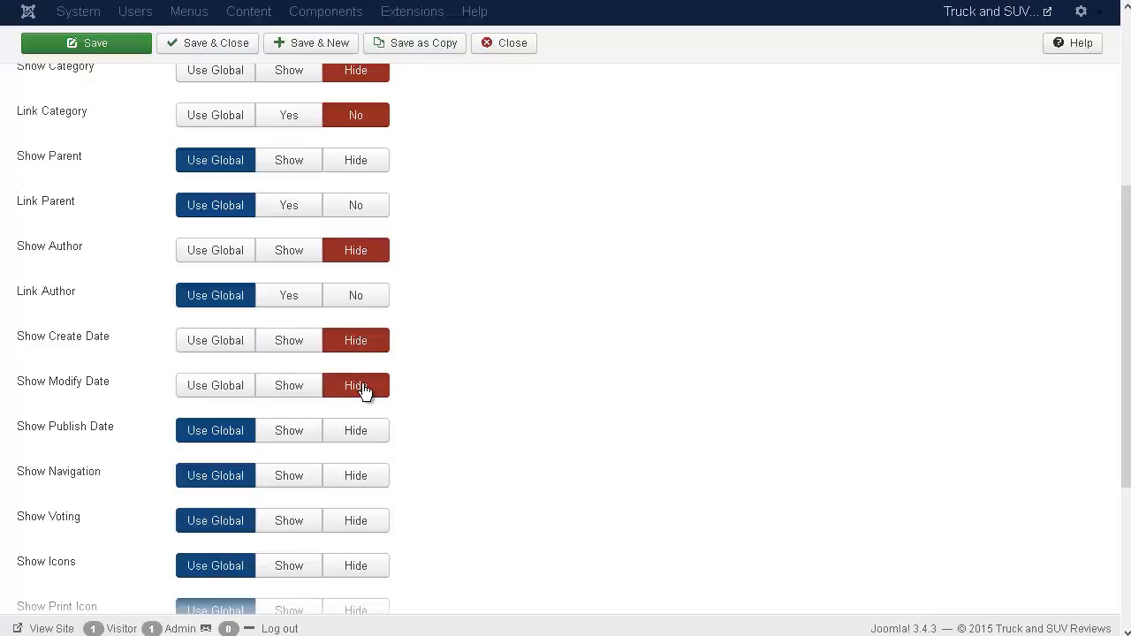
{"action": "left_click", "coordinate": [362, 439]}
{"action": "scroll", "coordinate": [469, 398], "scroll_direction": "down", "scroll_amount": 3}
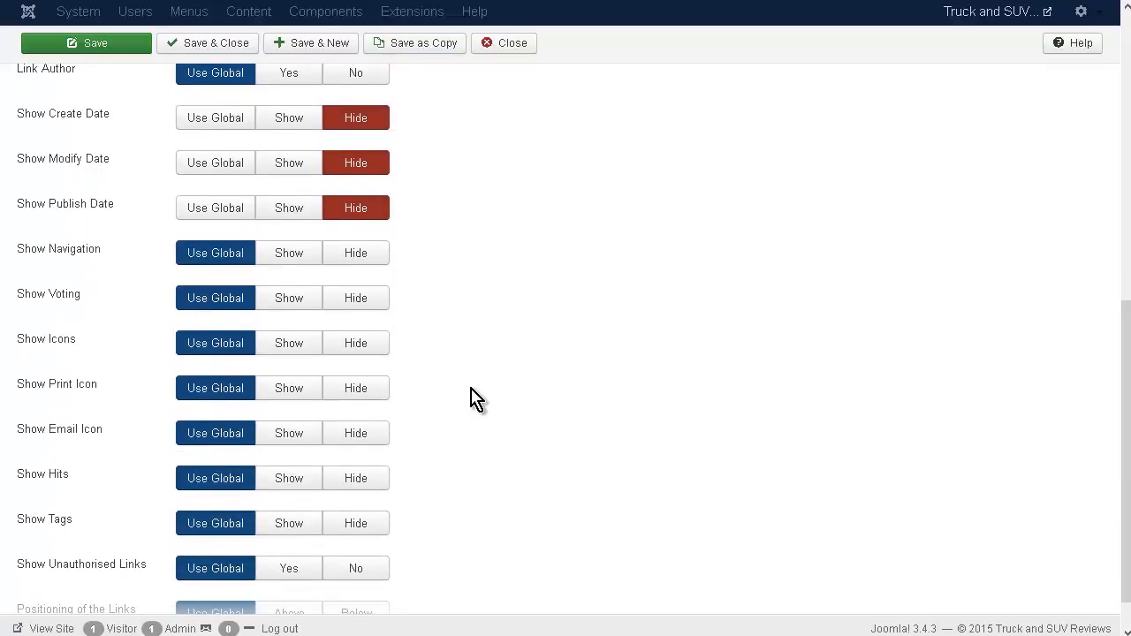
{"action": "scroll", "coordinate": [474, 399], "scroll_direction": "up", "scroll_amount": 6}
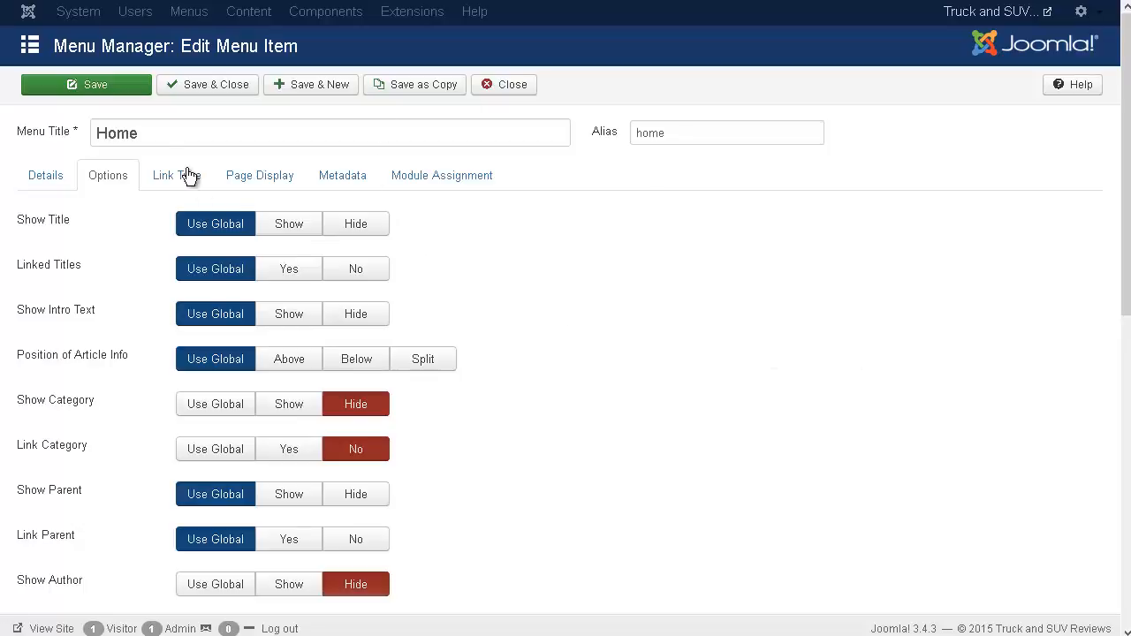
{"action": "left_click", "coordinate": [210, 87]}
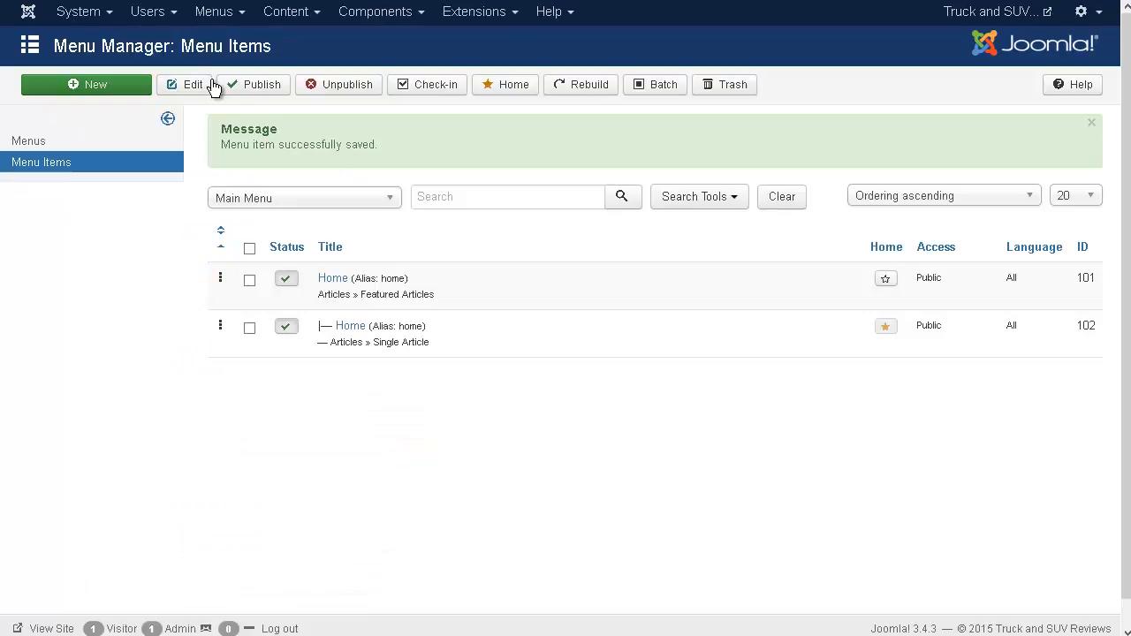
View the public home page again to check which article details still appear with the welcome article.
{"action": "left_click", "coordinate": [995, 25]}
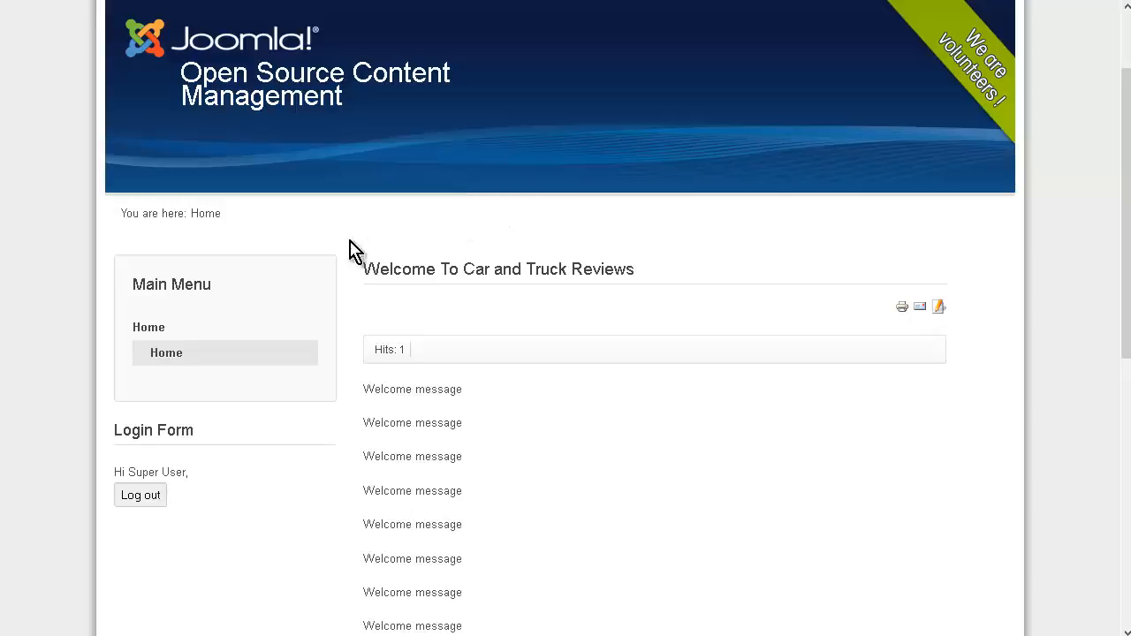
{"action": "scroll", "coordinate": [498, 340], "scroll_direction": "down", "scroll_amount": 3}
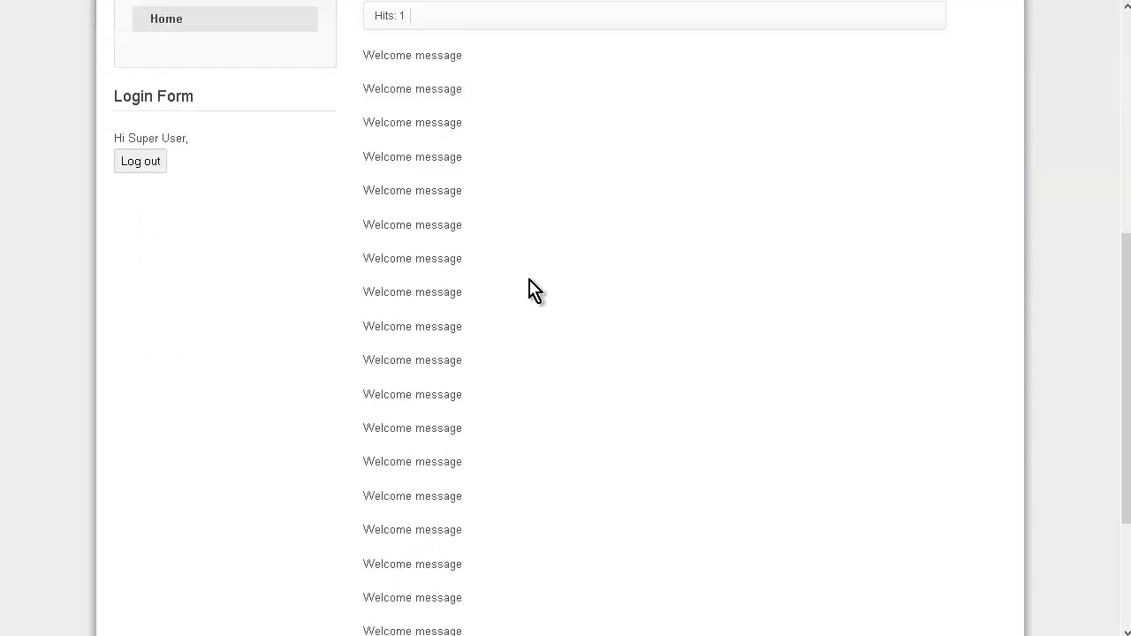
{"action": "scroll", "coordinate": [530, 291], "scroll_direction": "down", "scroll_amount": 2}
{"action": "scroll", "coordinate": [522, 295], "scroll_direction": "up", "scroll_amount": 6}
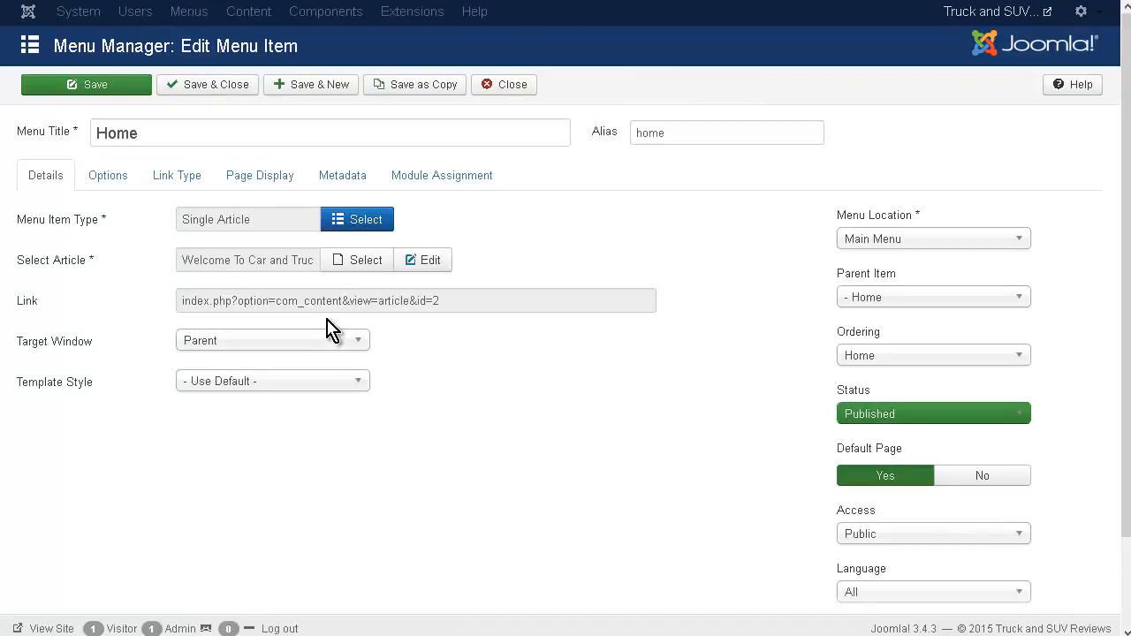
Set Show Hits to Hide in the Single Article Home menu item's display options, then save and close it.
{"action": "left_click", "coordinate": [115, 183]}
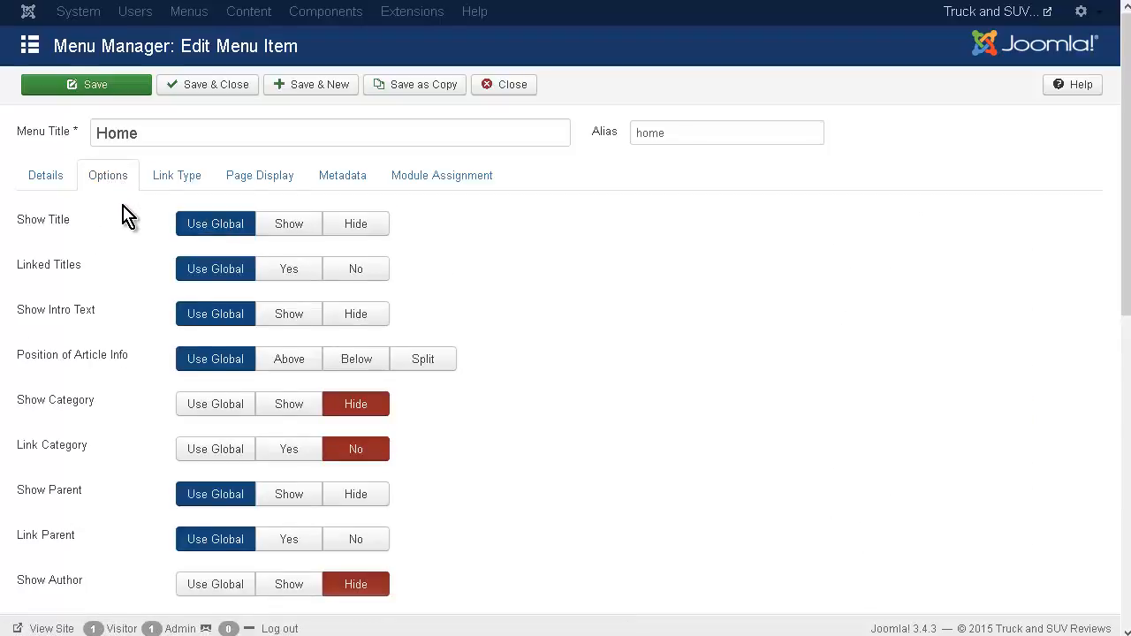
{"action": "scroll", "coordinate": [124, 216], "scroll_direction": "down", "scroll_amount": 6}
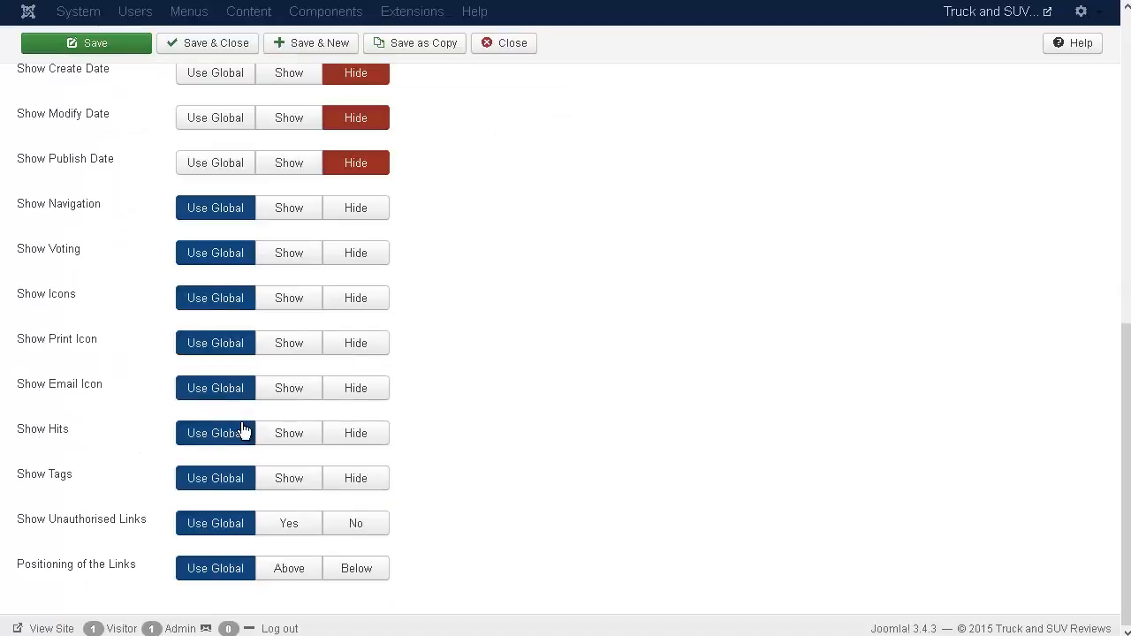
{"action": "left_click", "coordinate": [359, 436]}
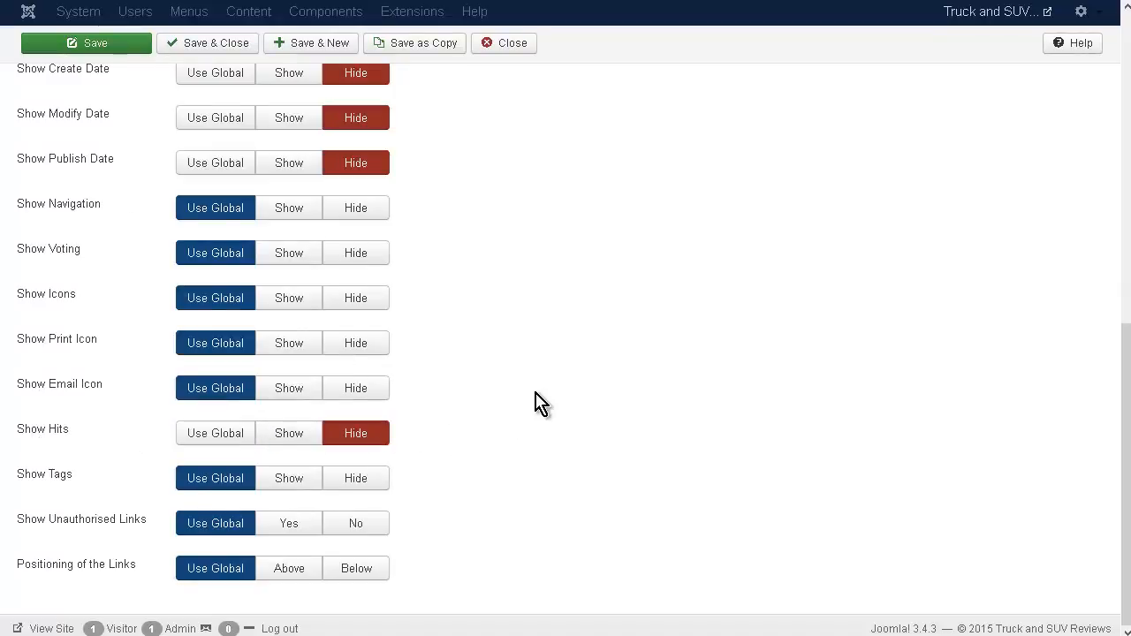
{"action": "scroll", "coordinate": [521, 336], "scroll_direction": "up", "scroll_amount": 8}
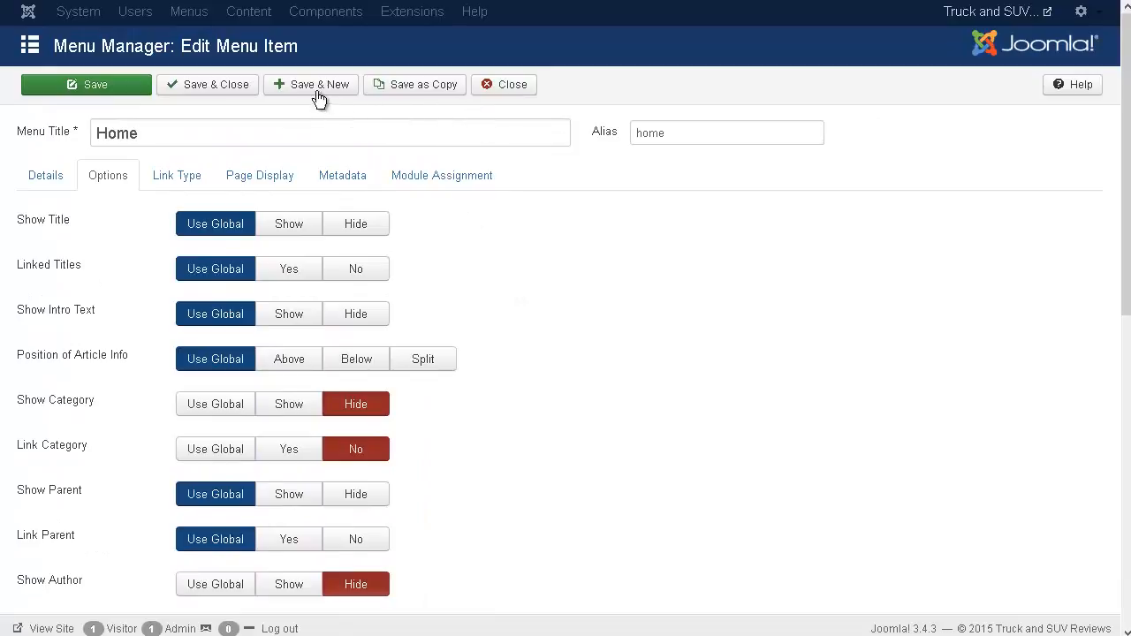
{"action": "left_click", "coordinate": [228, 89]}
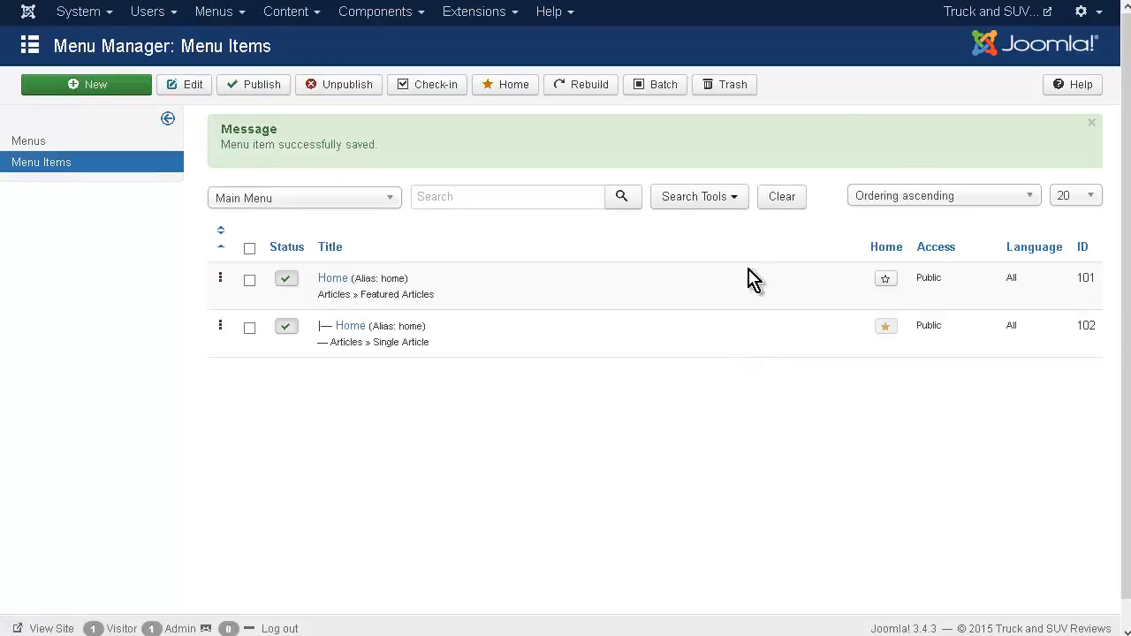
Check the public home page's welcome article with the hits setting changed.
{"action": "left_click", "coordinate": [990, 13]}
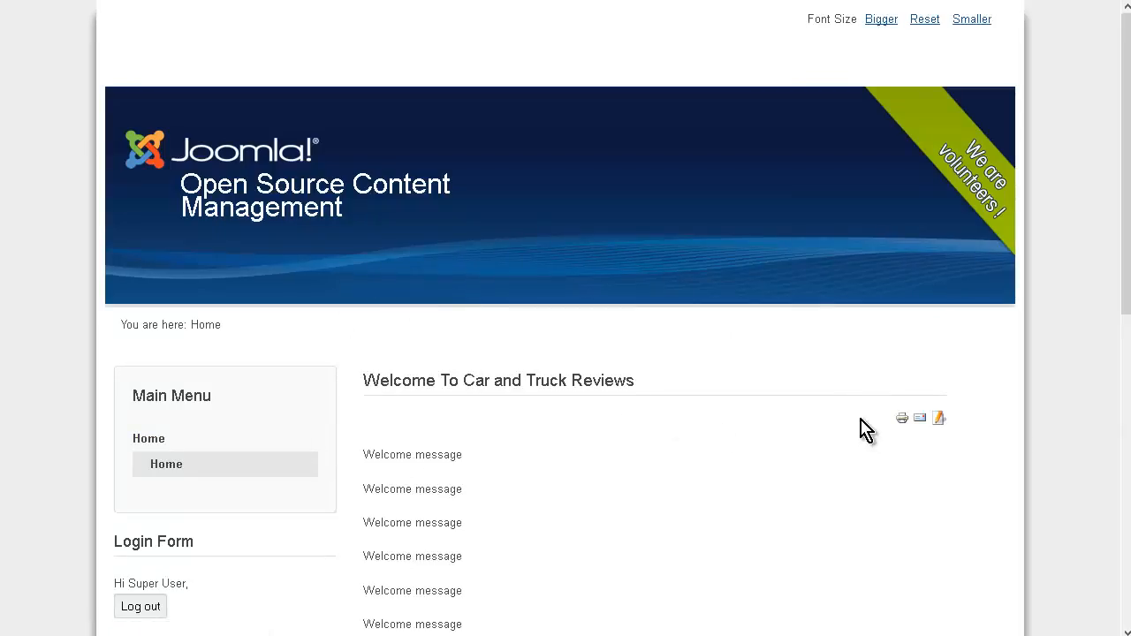
{"action": "scroll", "coordinate": [727, 434], "scroll_direction": "down", "scroll_amount": 2}
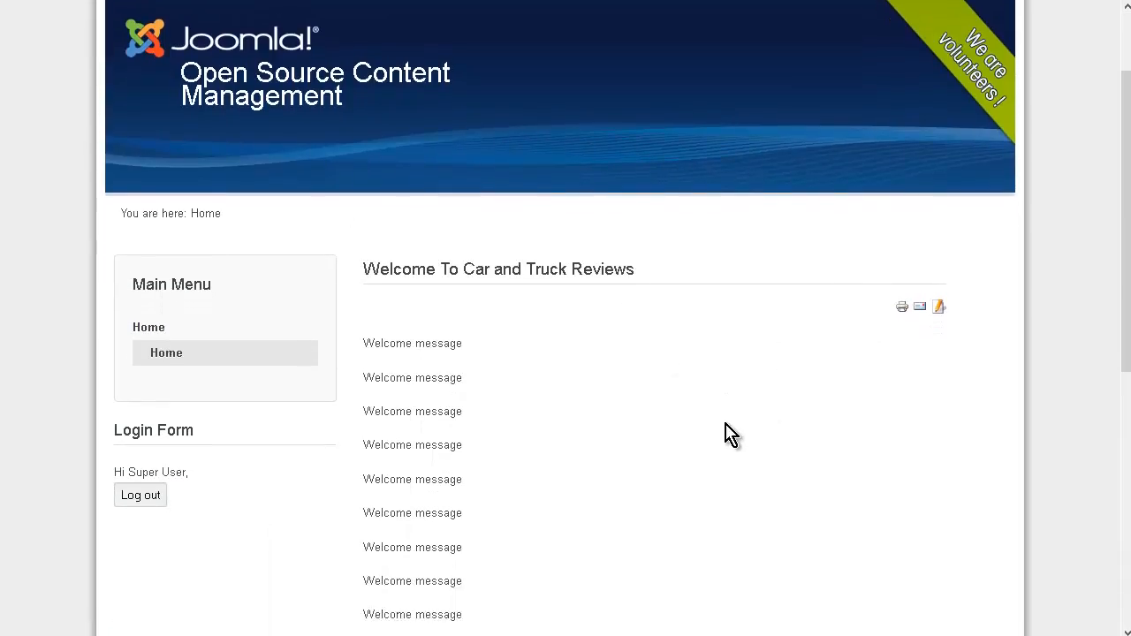
{"action": "scroll", "coordinate": [735, 424], "scroll_direction": "down", "scroll_amount": 4}
{"action": "scroll", "coordinate": [735, 424], "scroll_direction": "up", "scroll_amount": 6}
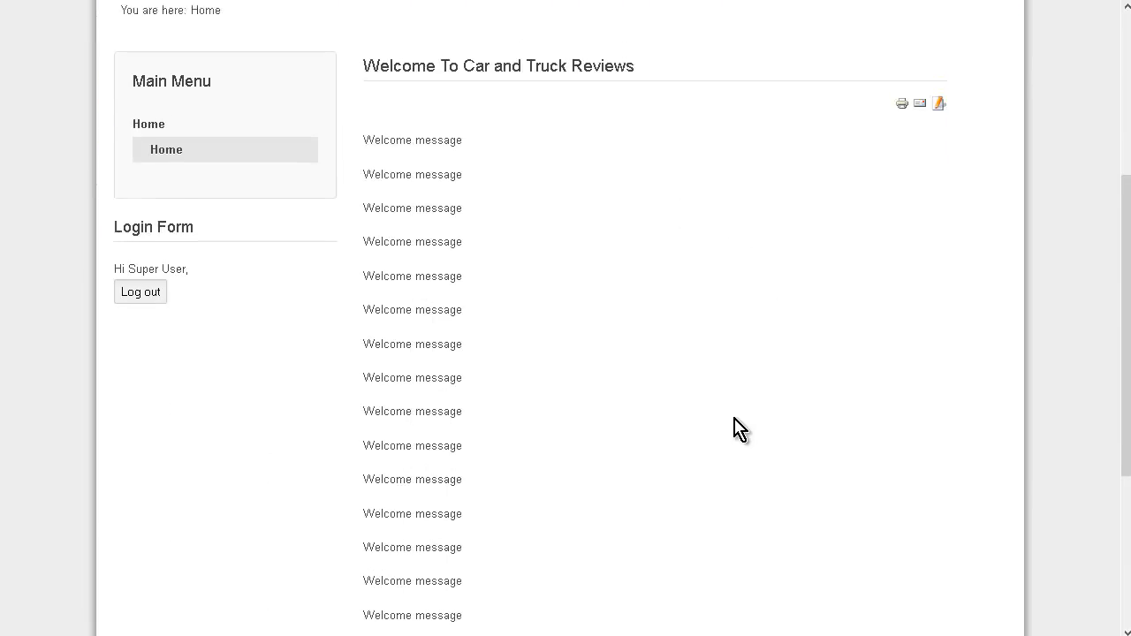
{"action": "scroll", "coordinate": [740, 429], "scroll_direction": "down", "scroll_amount": 4}
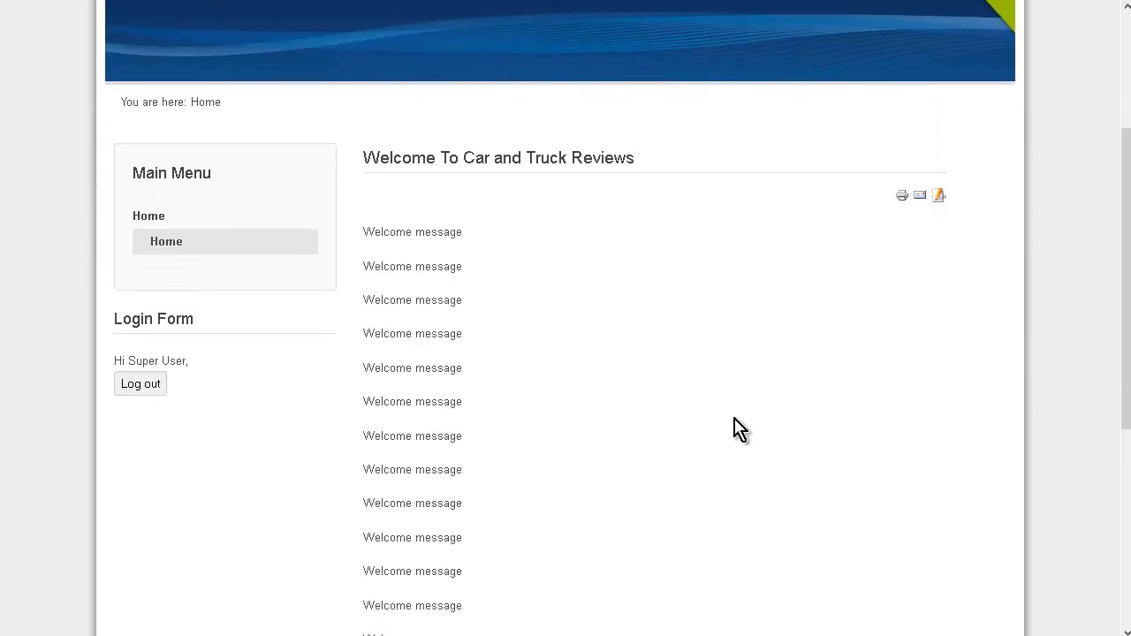
{"action": "scroll", "coordinate": [738, 428], "scroll_direction": "up", "scroll_amount": 4}
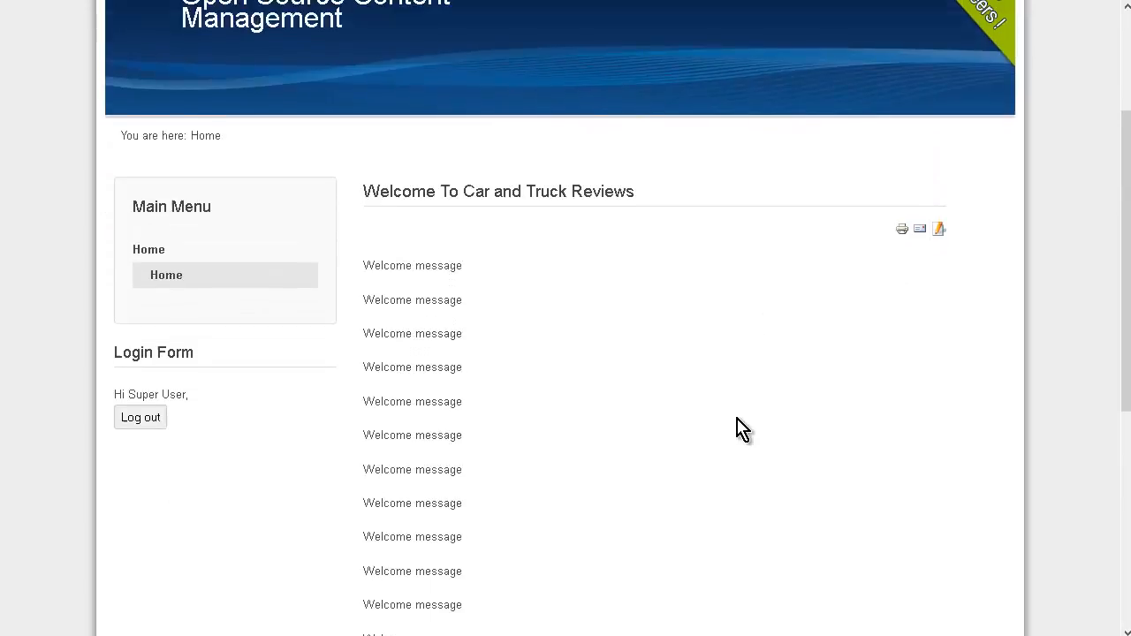